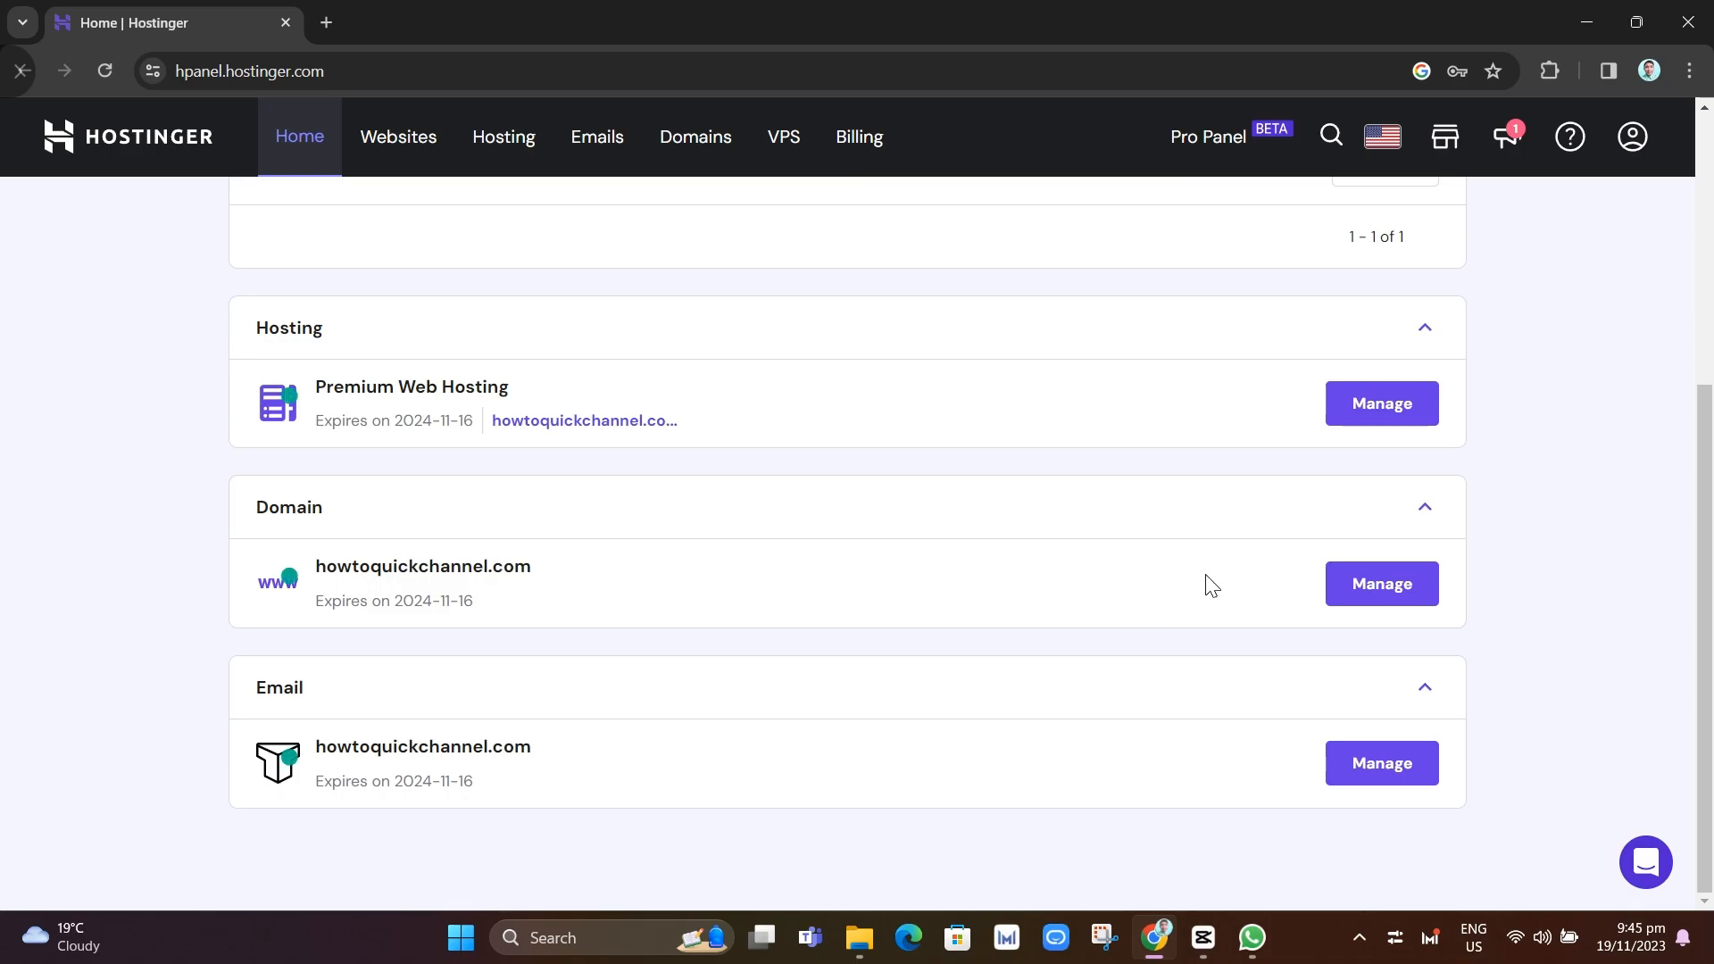
# Open the Email Accounts list for howtoquickchannel.com from its Email service, which has no accounts yet
pyautogui.scroll(1, 948, 654)
pyautogui.scroll(-1, 949, 654)
pyautogui.click(1381, 764)
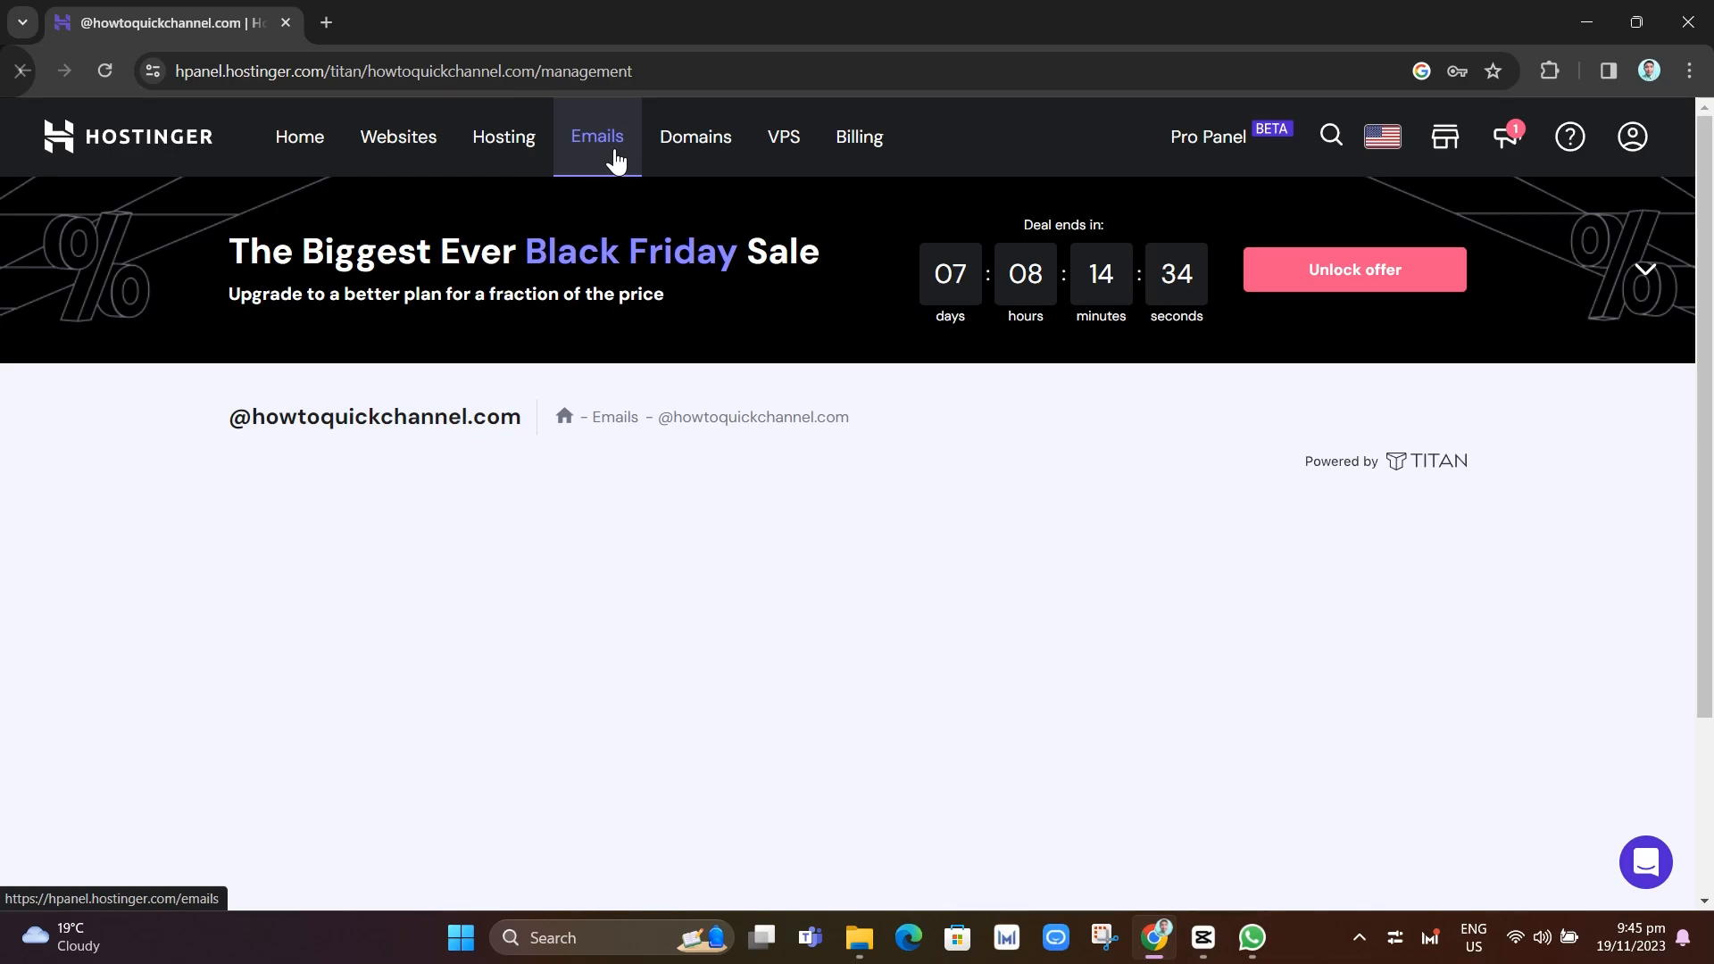
pyautogui.scroll(-3, 1654, 736)
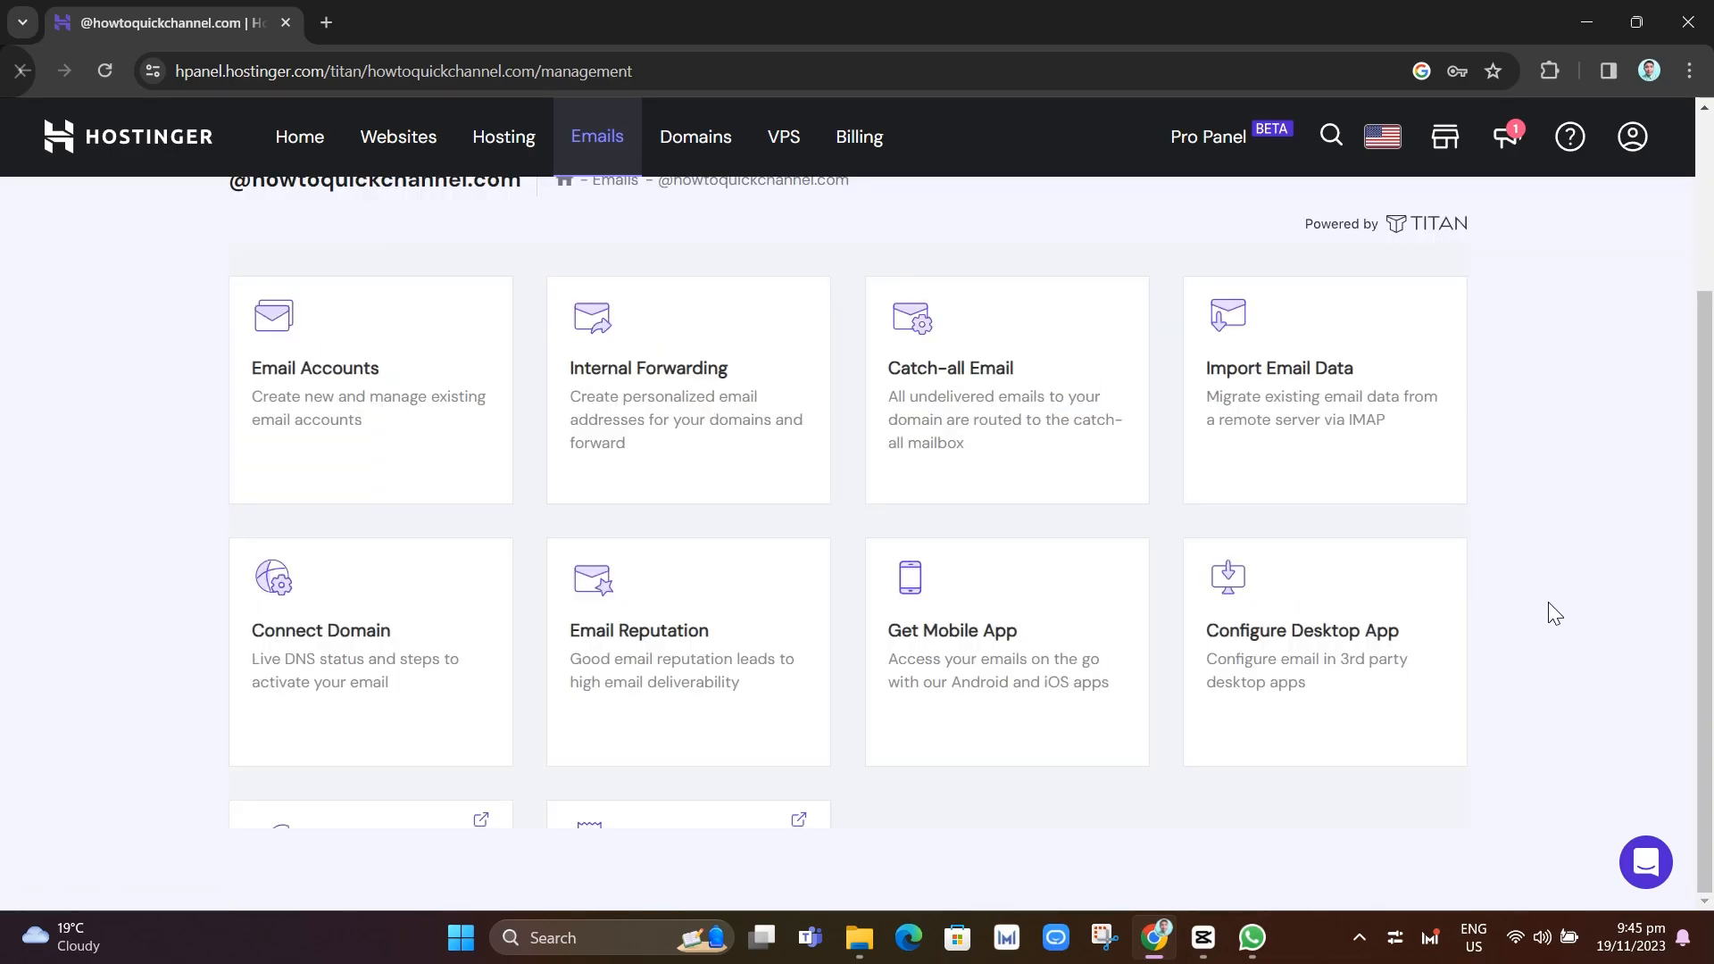
pyautogui.scroll(3, 1546, 603)
pyautogui.scroll(-3, 1488, 563)
pyautogui.scroll(2, 1488, 562)
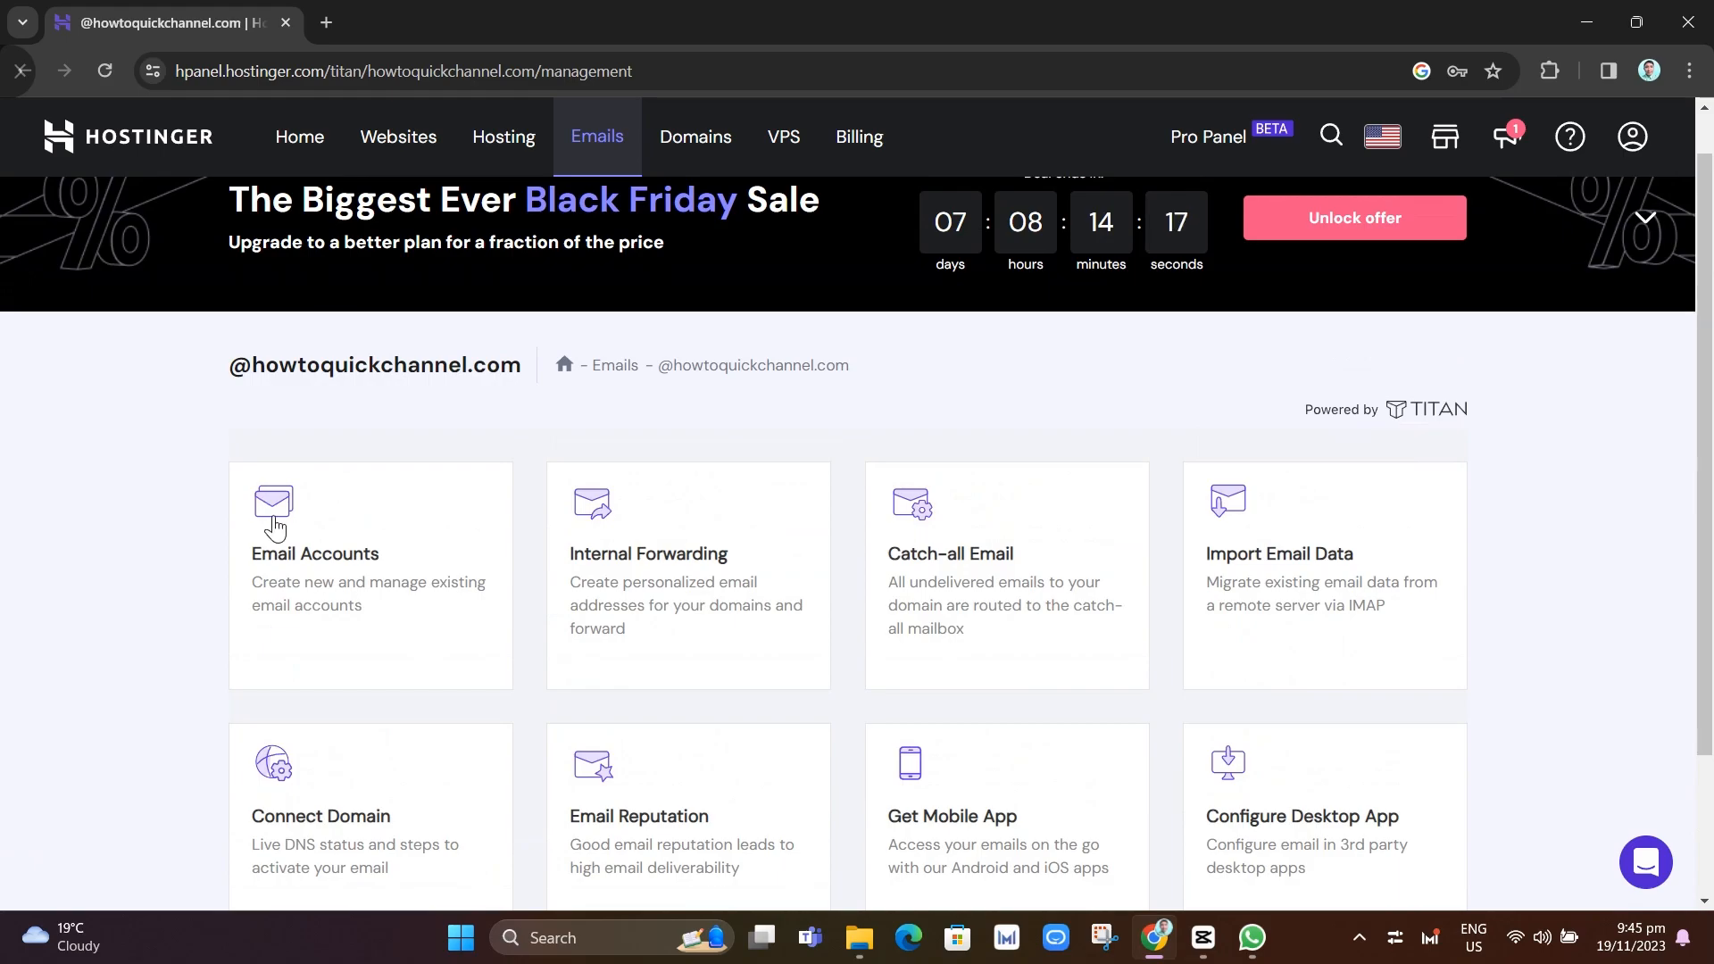
pyautogui.click(342, 509)
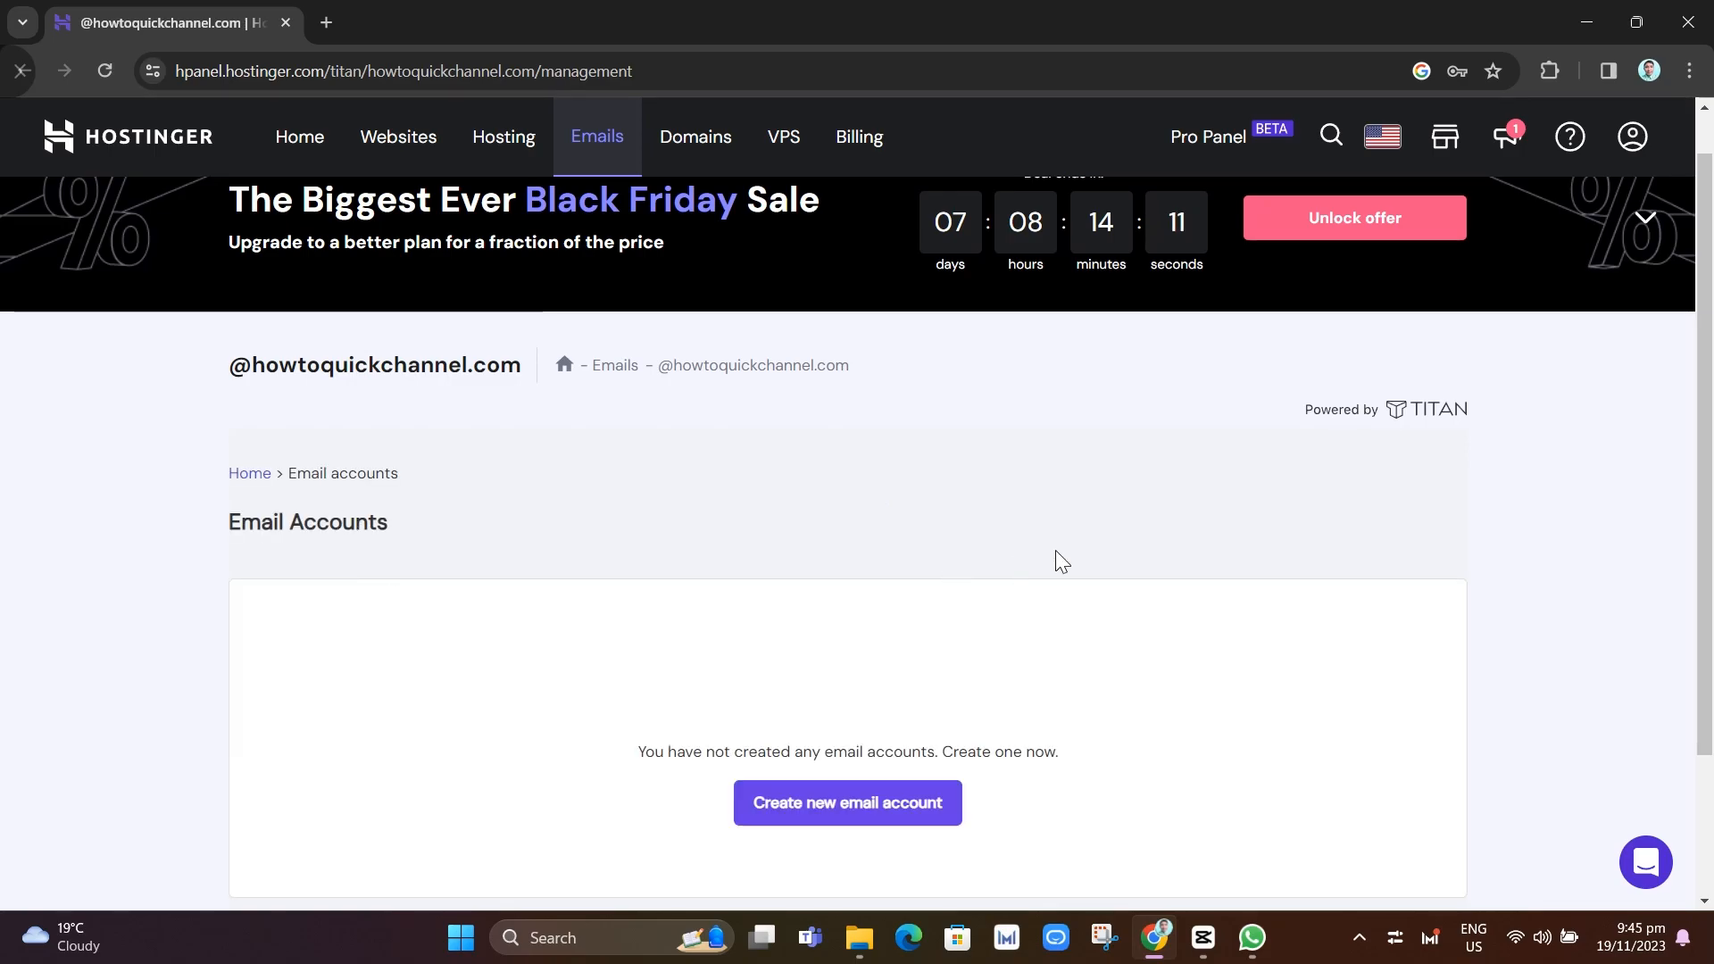
pyautogui.scroll(-2, 1114, 558)
pyautogui.scroll(-2, 1343, 650)
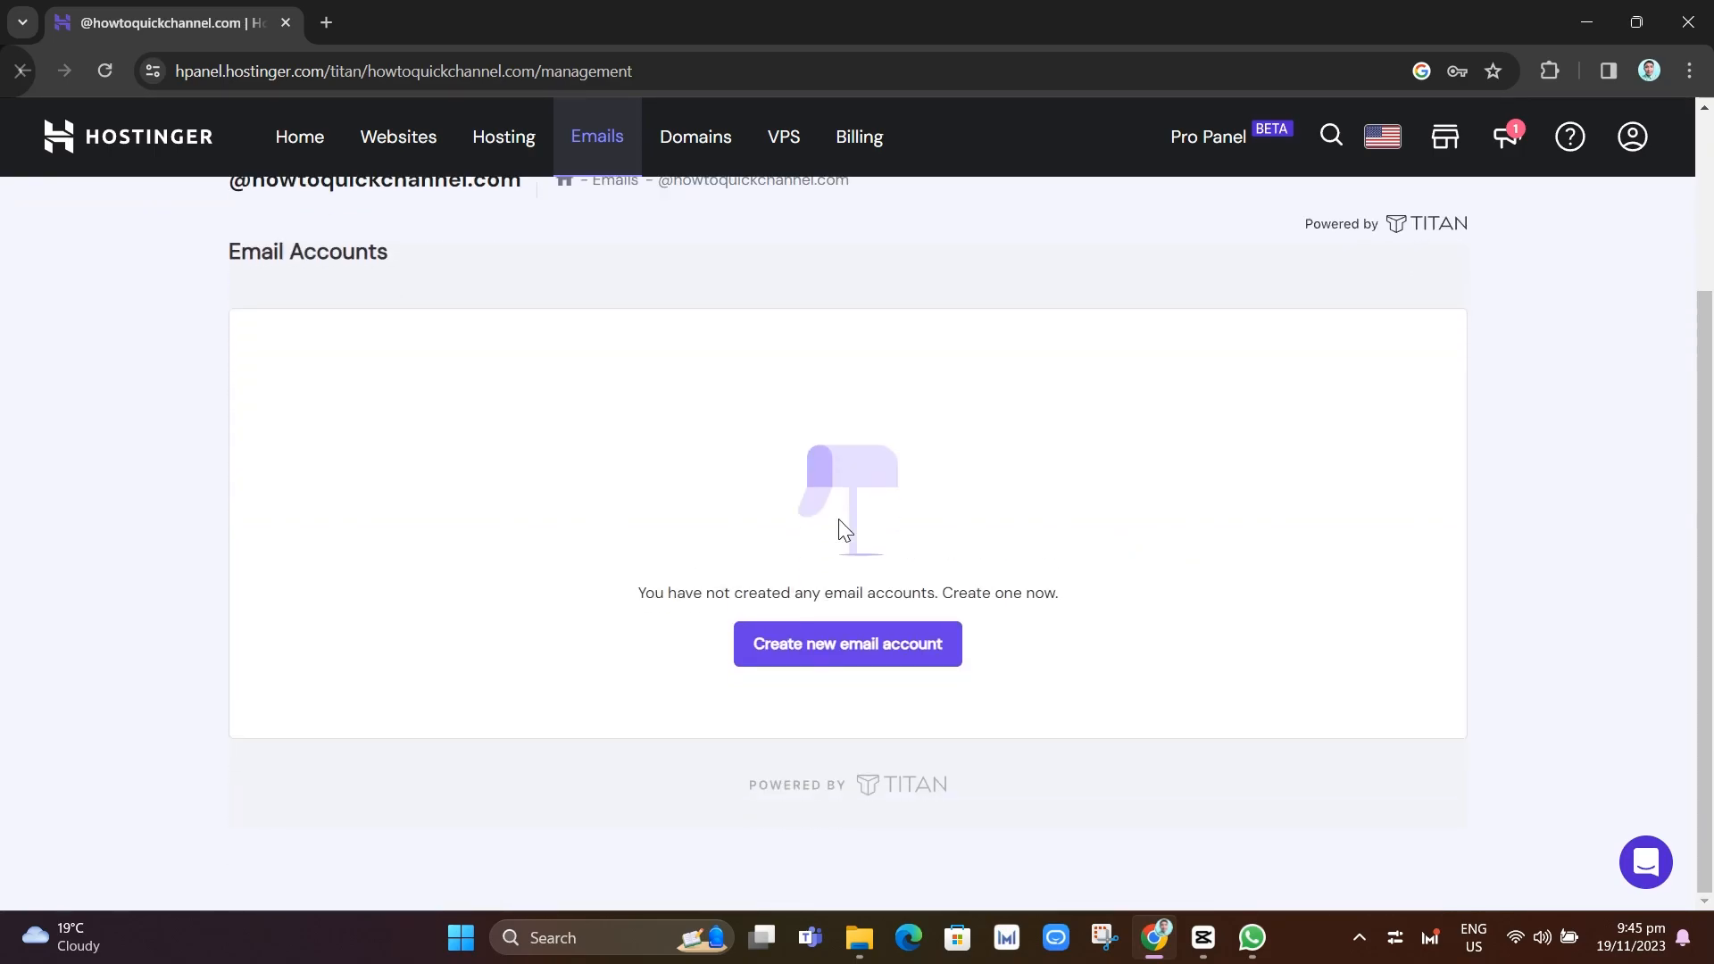
pyautogui.click(890, 649)
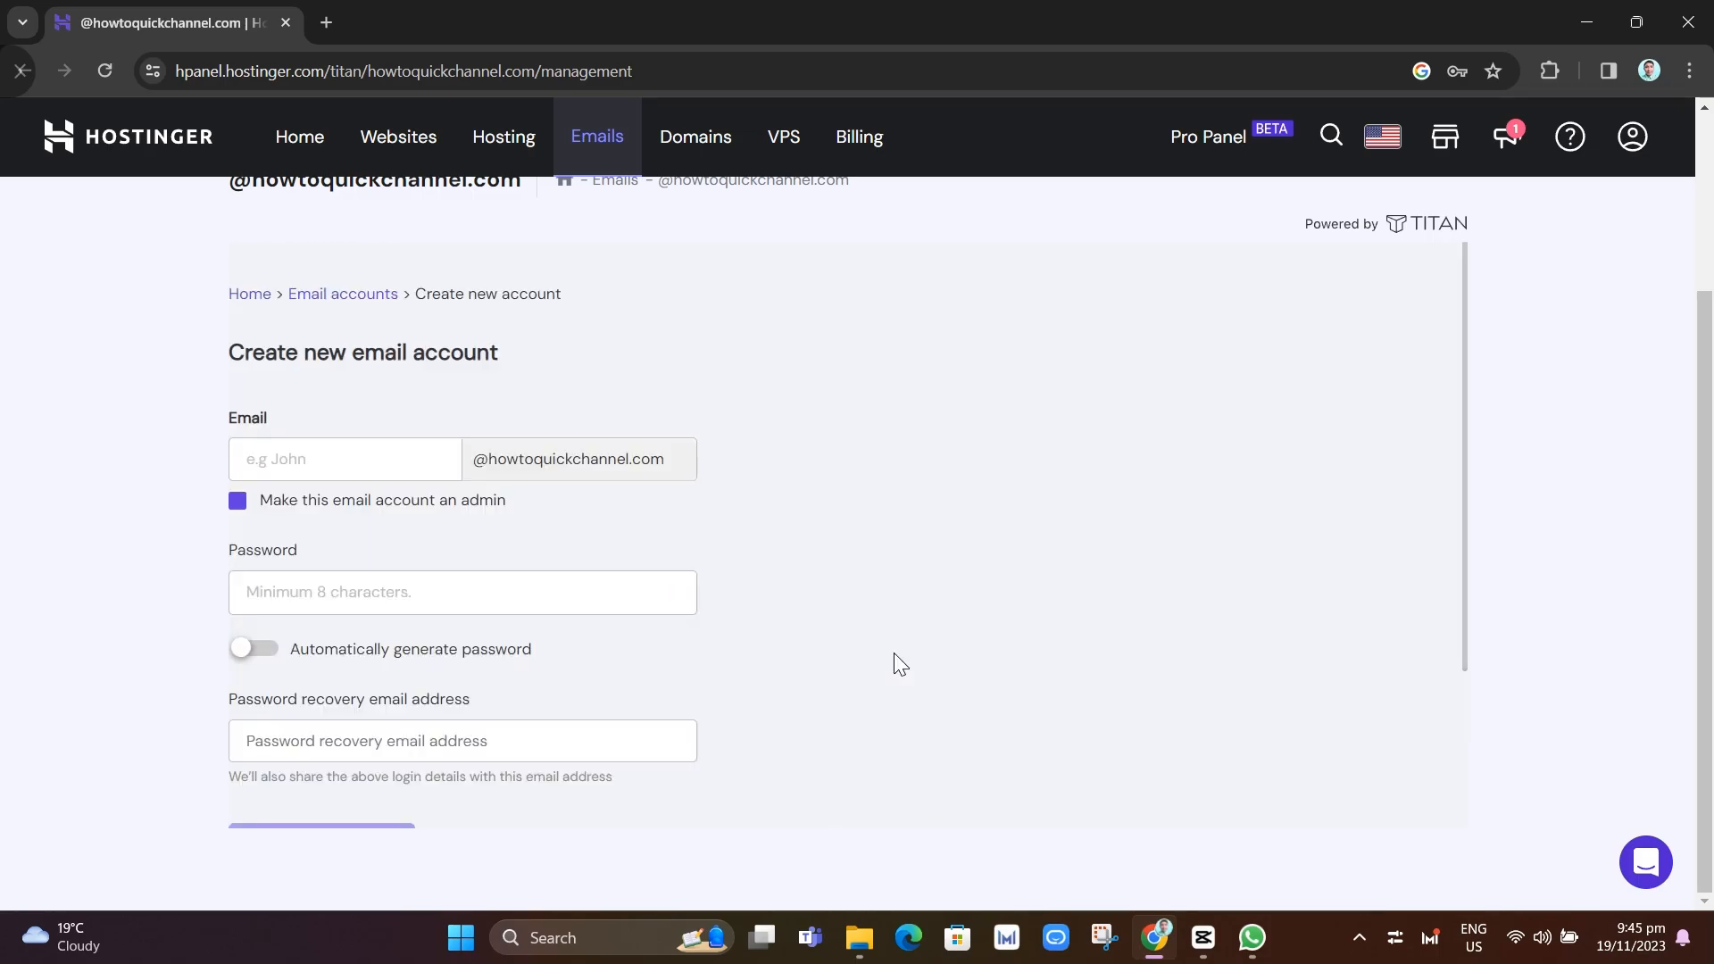
pyautogui.click(328, 457)
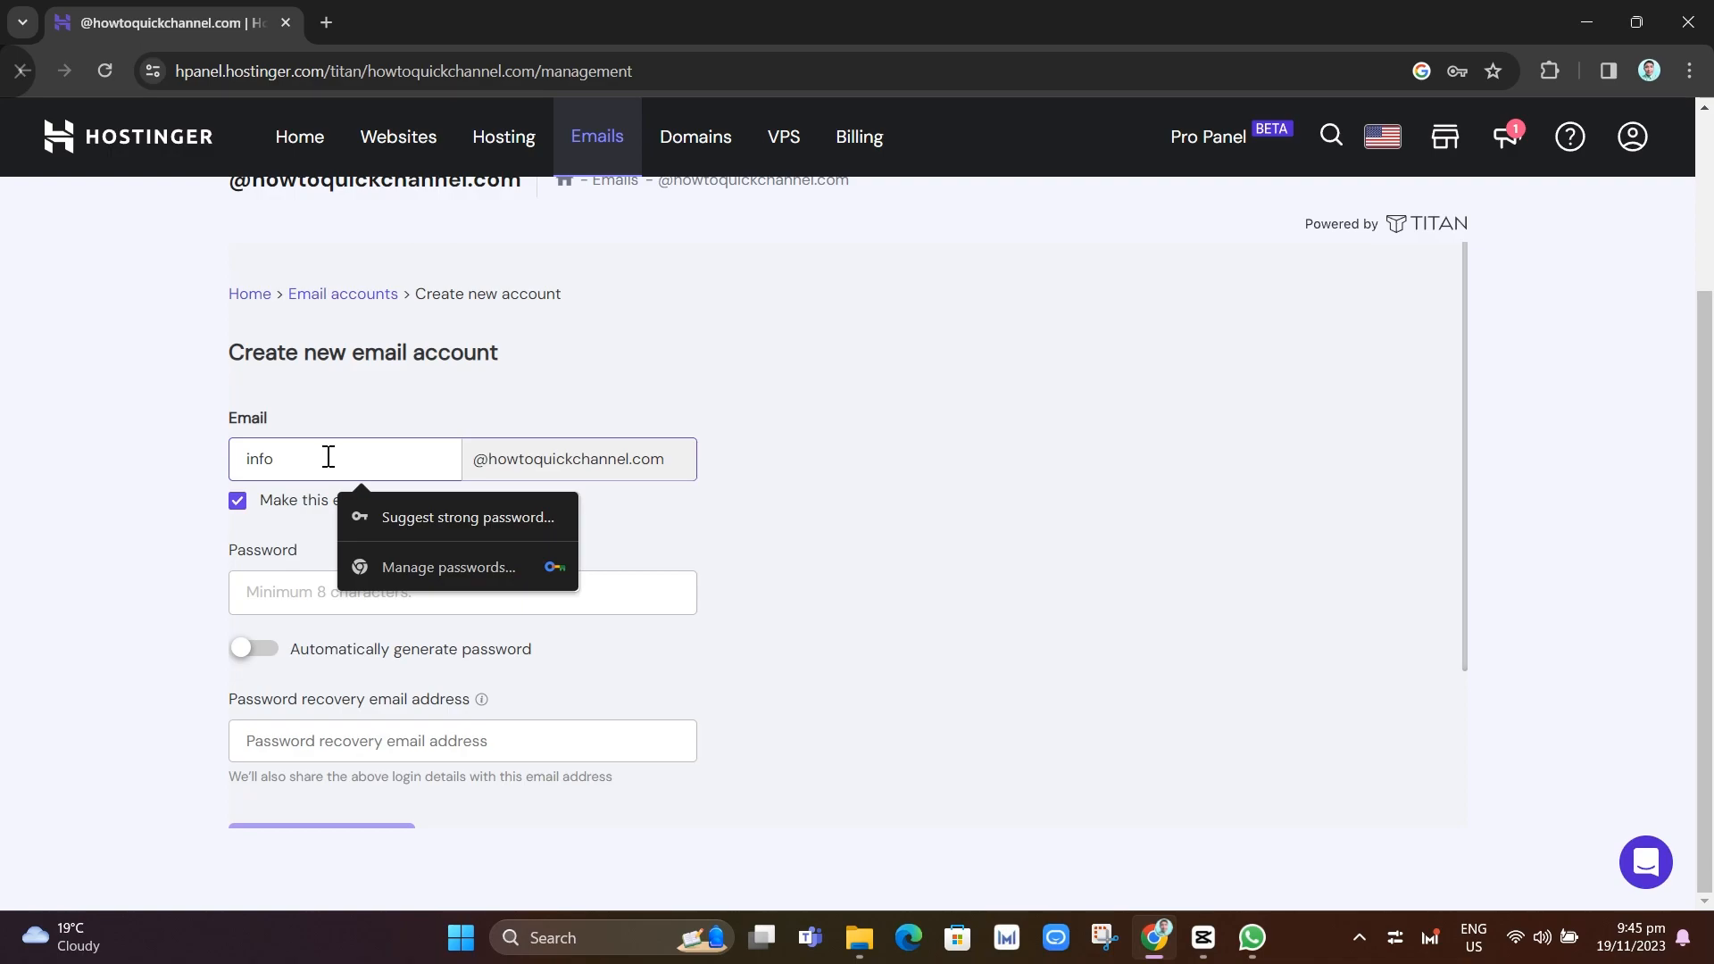
pyautogui.click(297, 518)
pyautogui.click(320, 606)
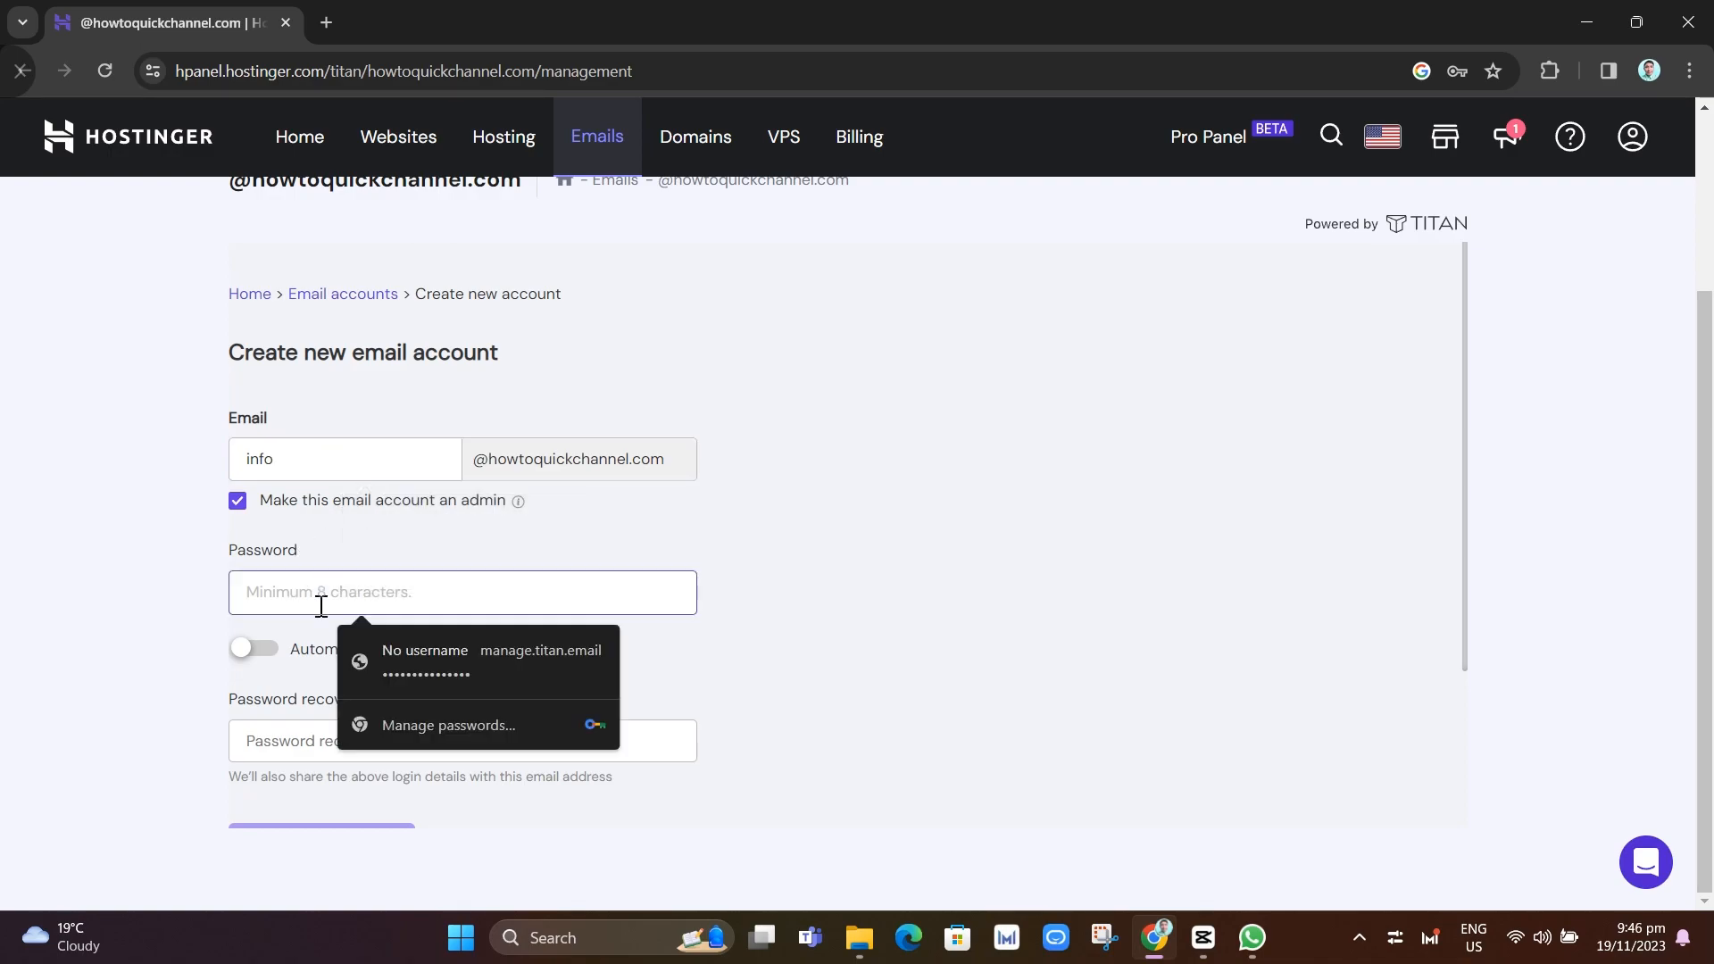
pyautogui.write('*******')
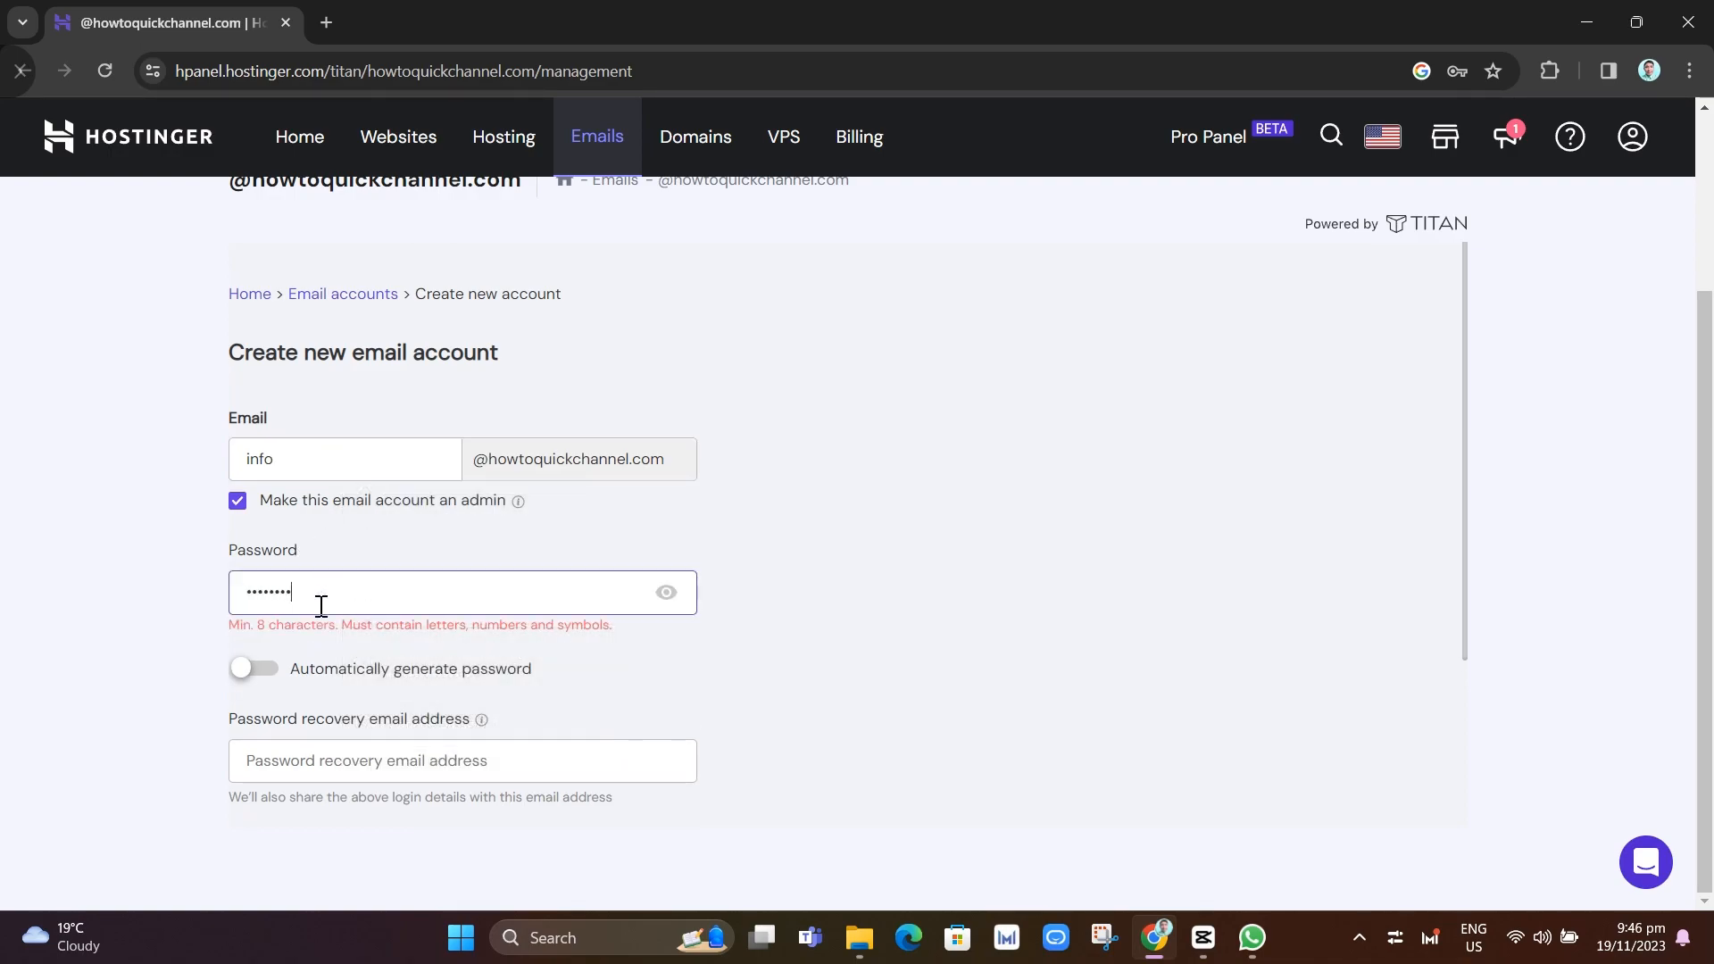
pyautogui.write('*')
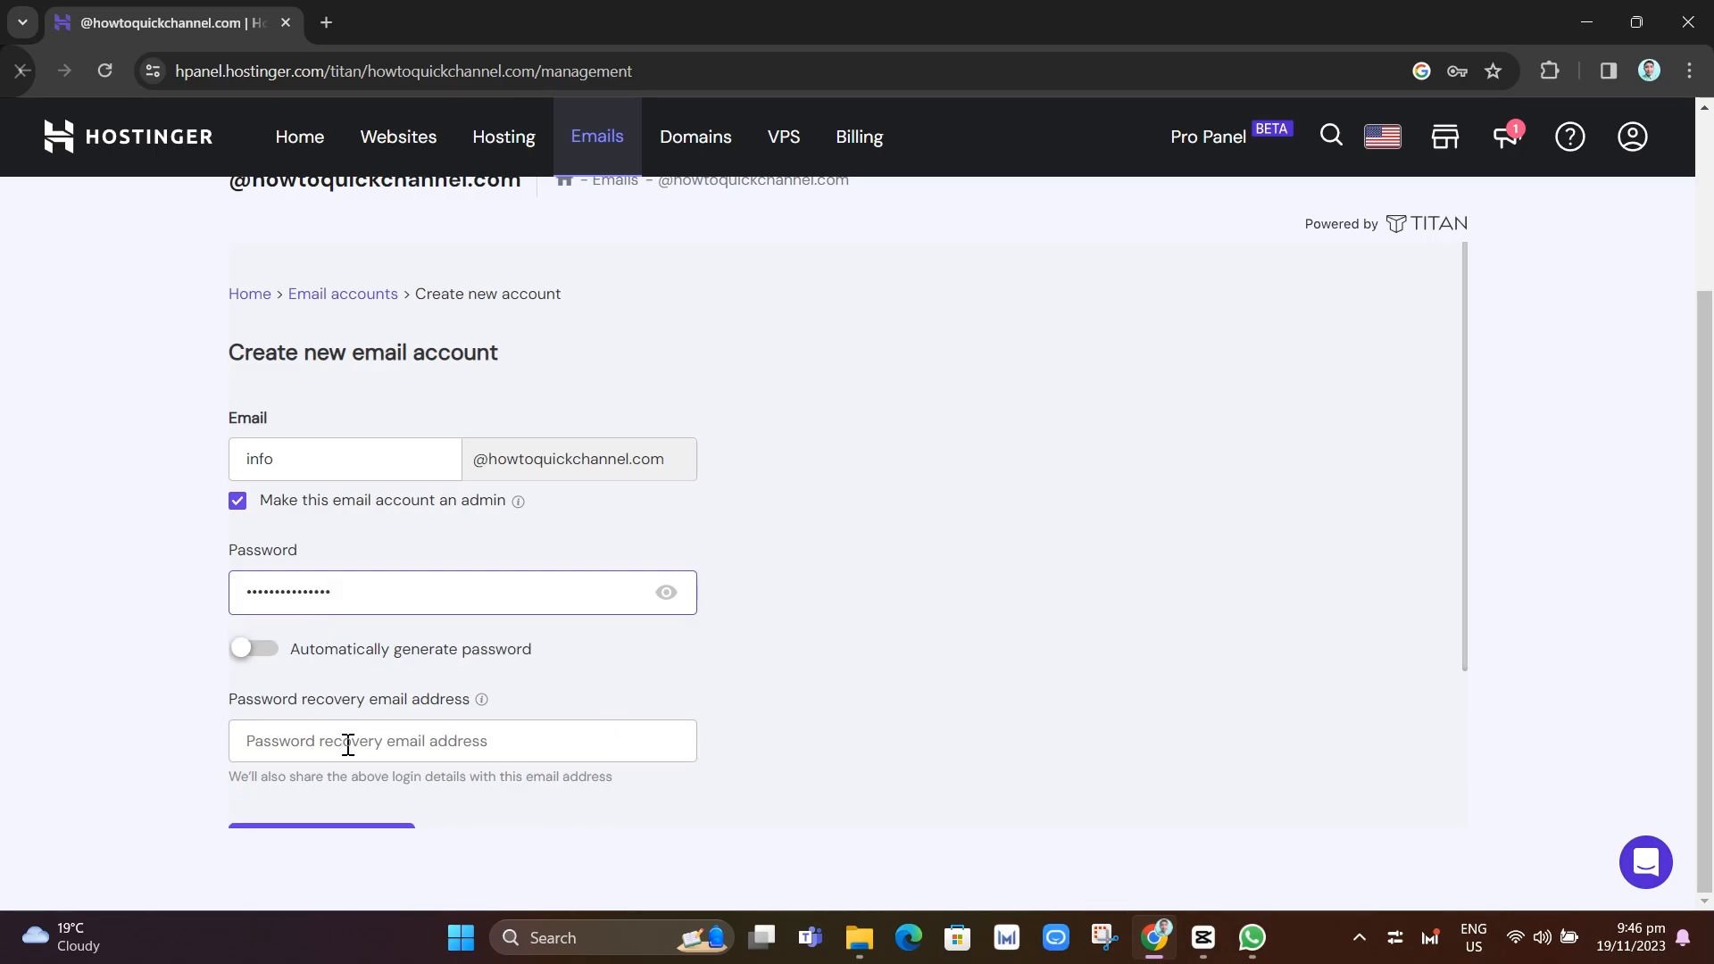
pyautogui.scroll(-2, 345, 734)
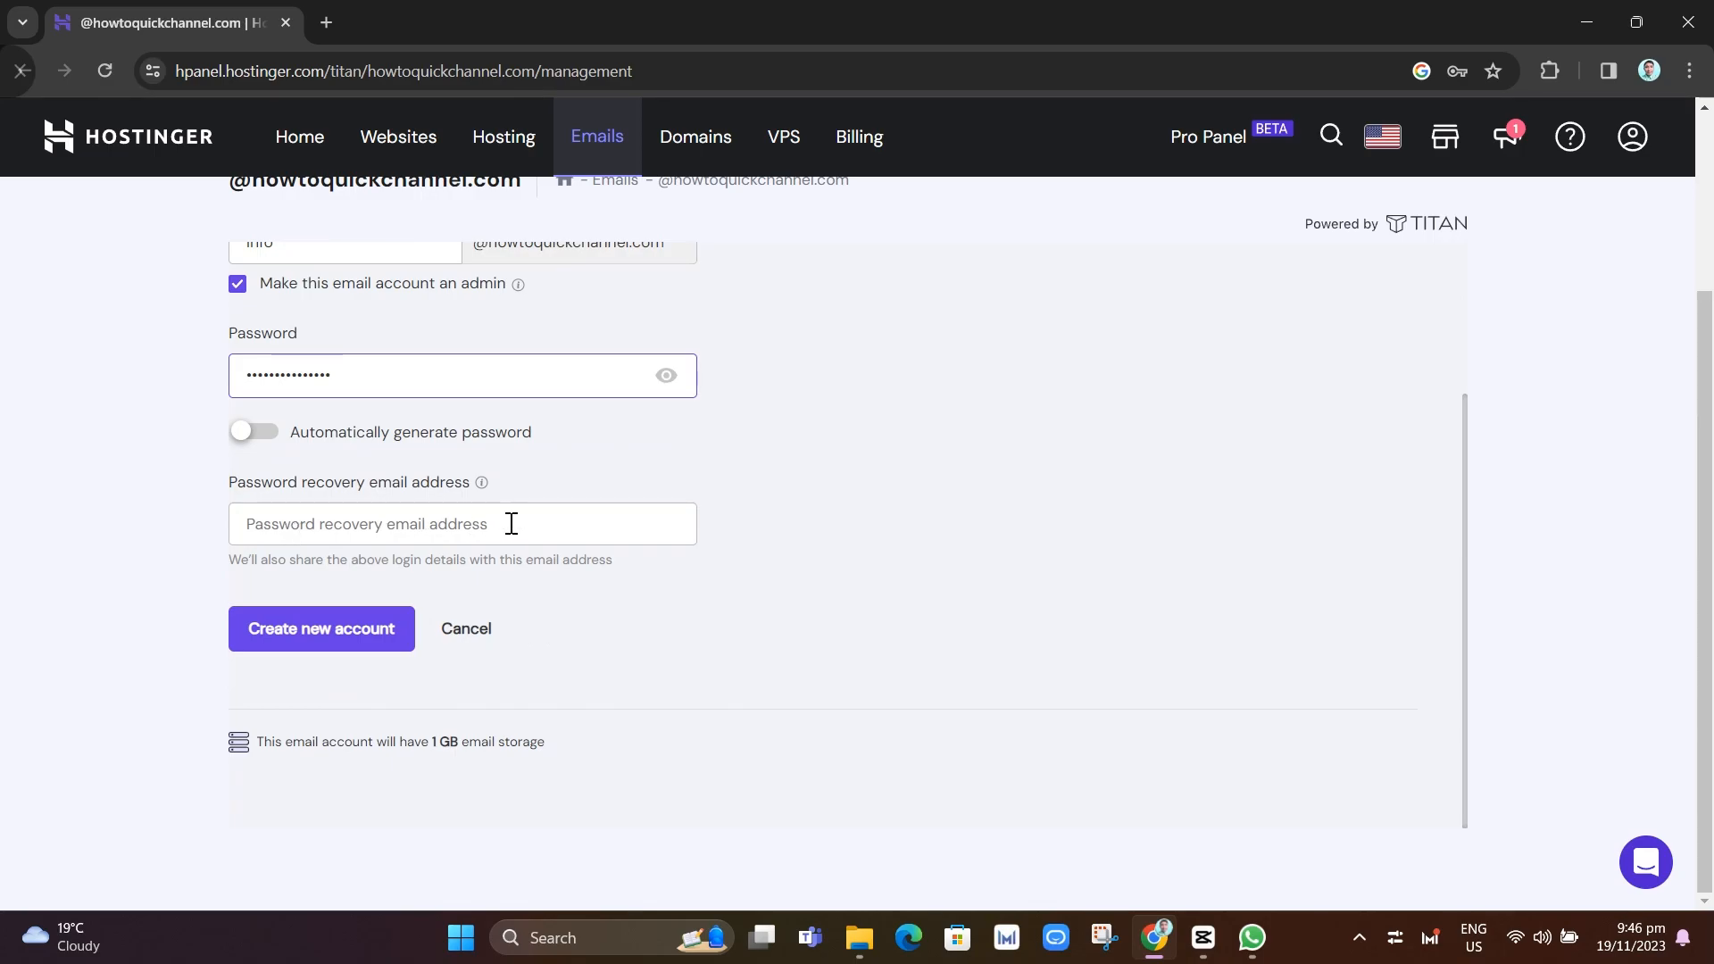
pyautogui.click(362, 630)
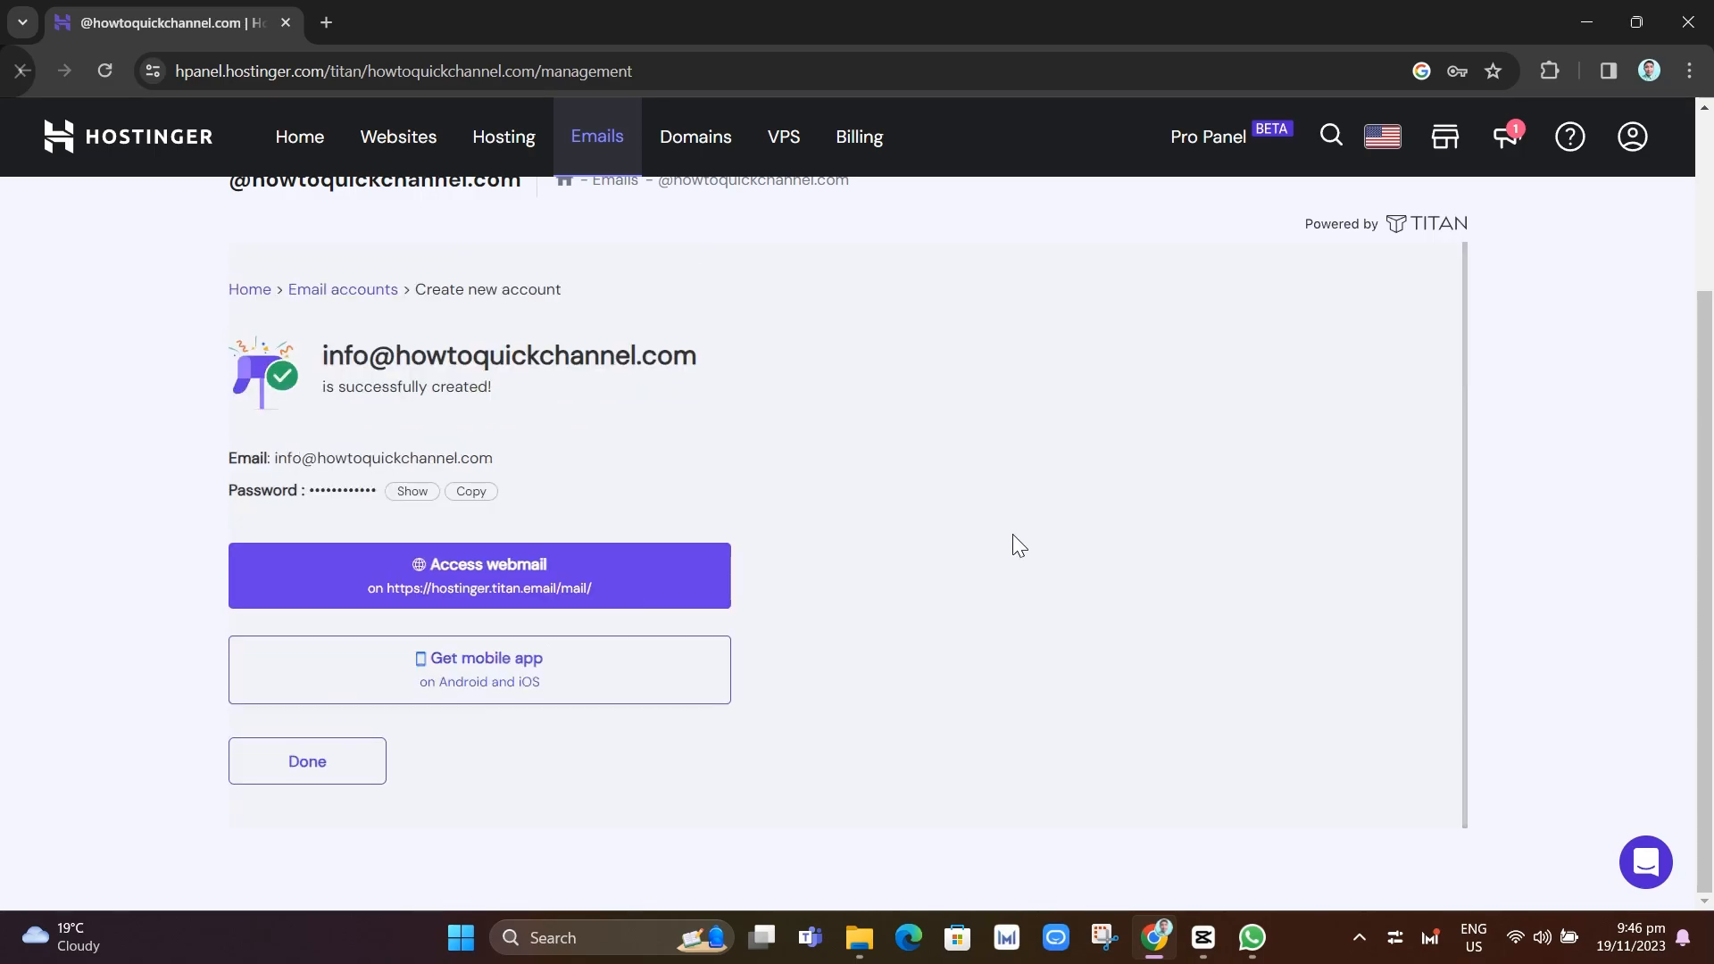
# Log in to the new info mailbox in Titan Webmail, skip the recovery email, and return to hPanel
pyautogui.click(502, 564)
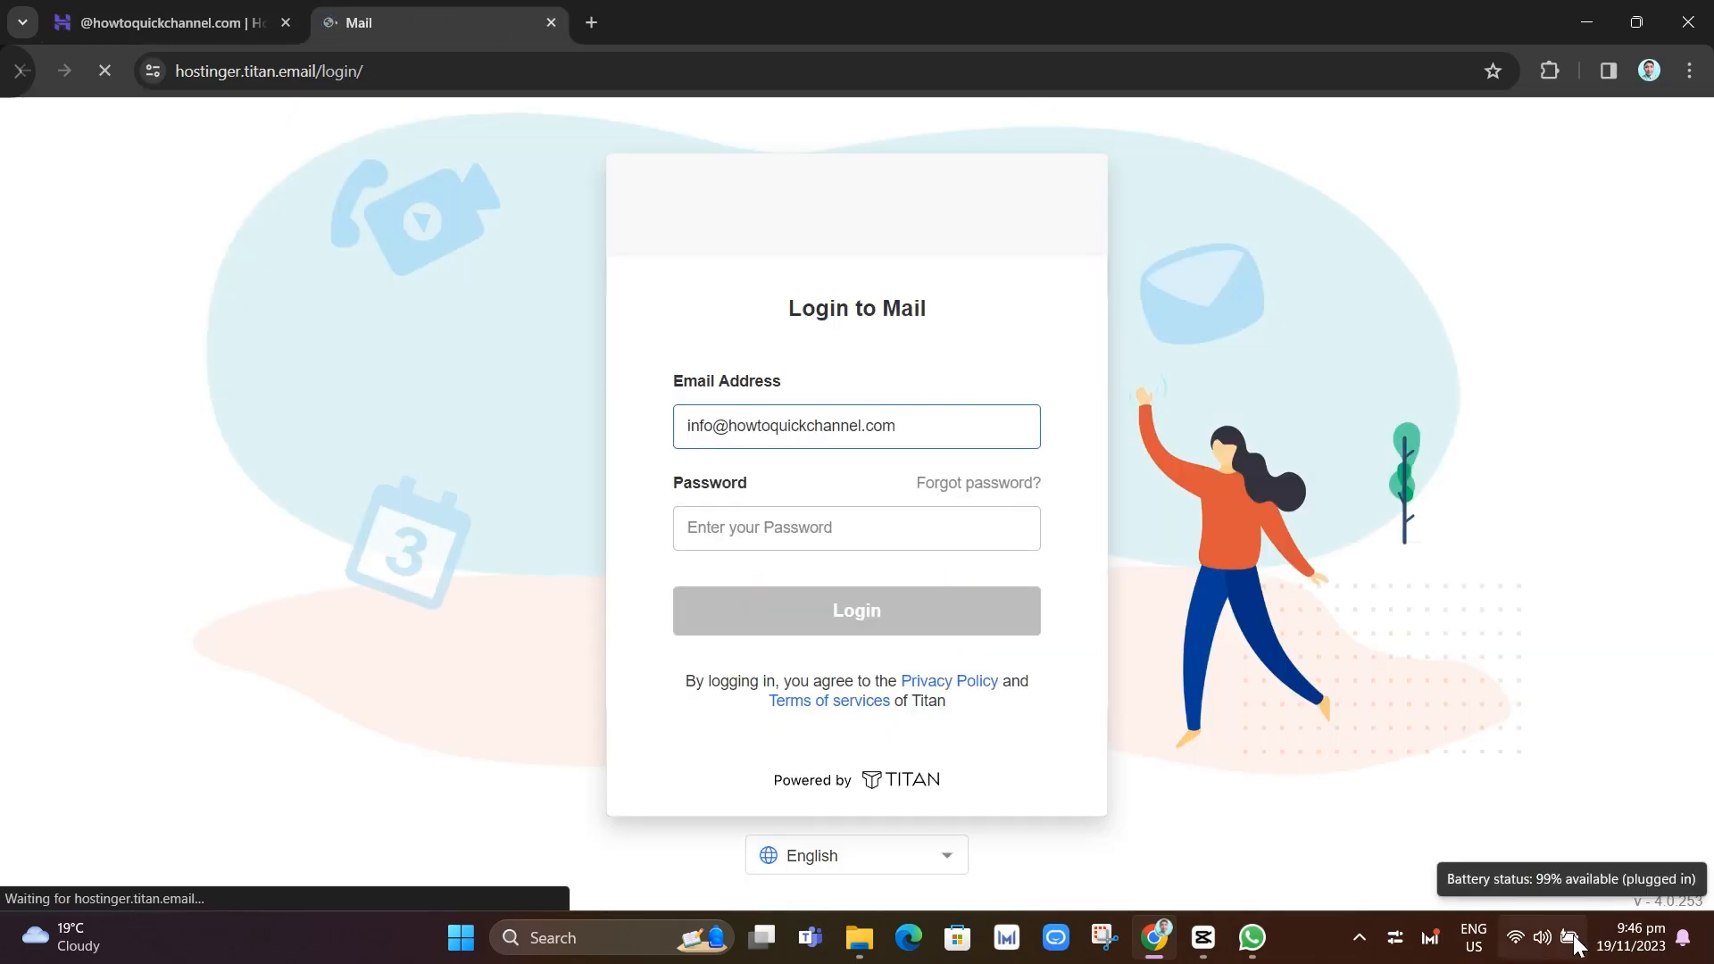
pyautogui.click(807, 518)
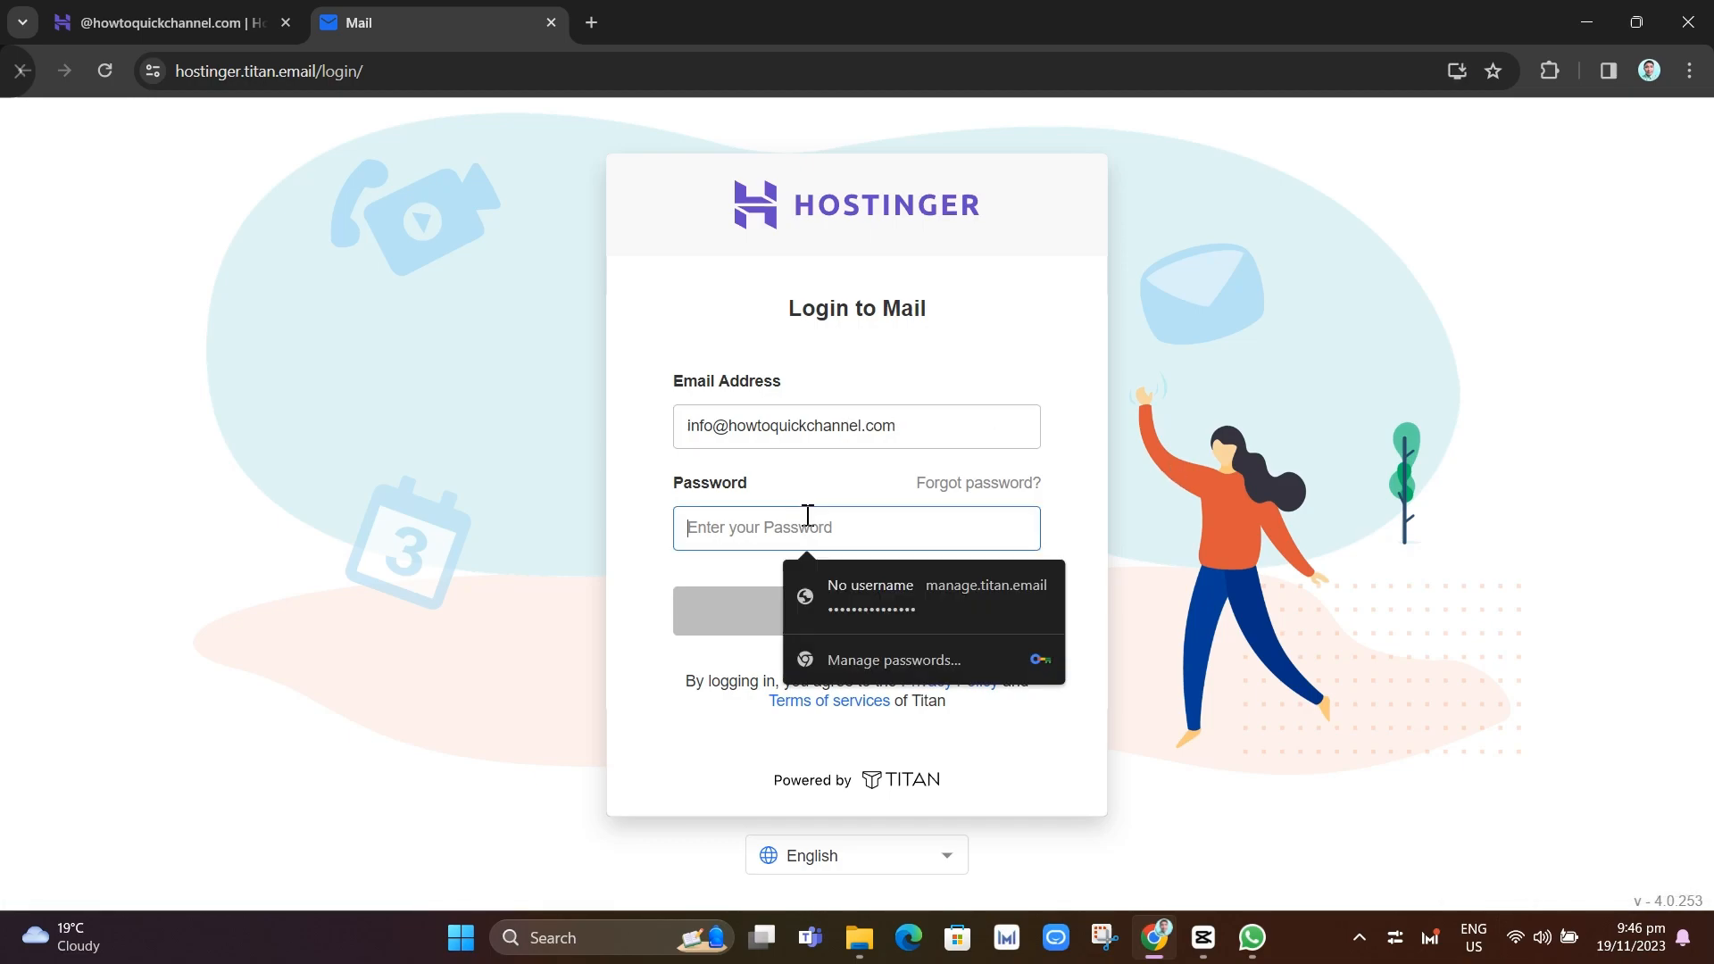
pyautogui.write('***')
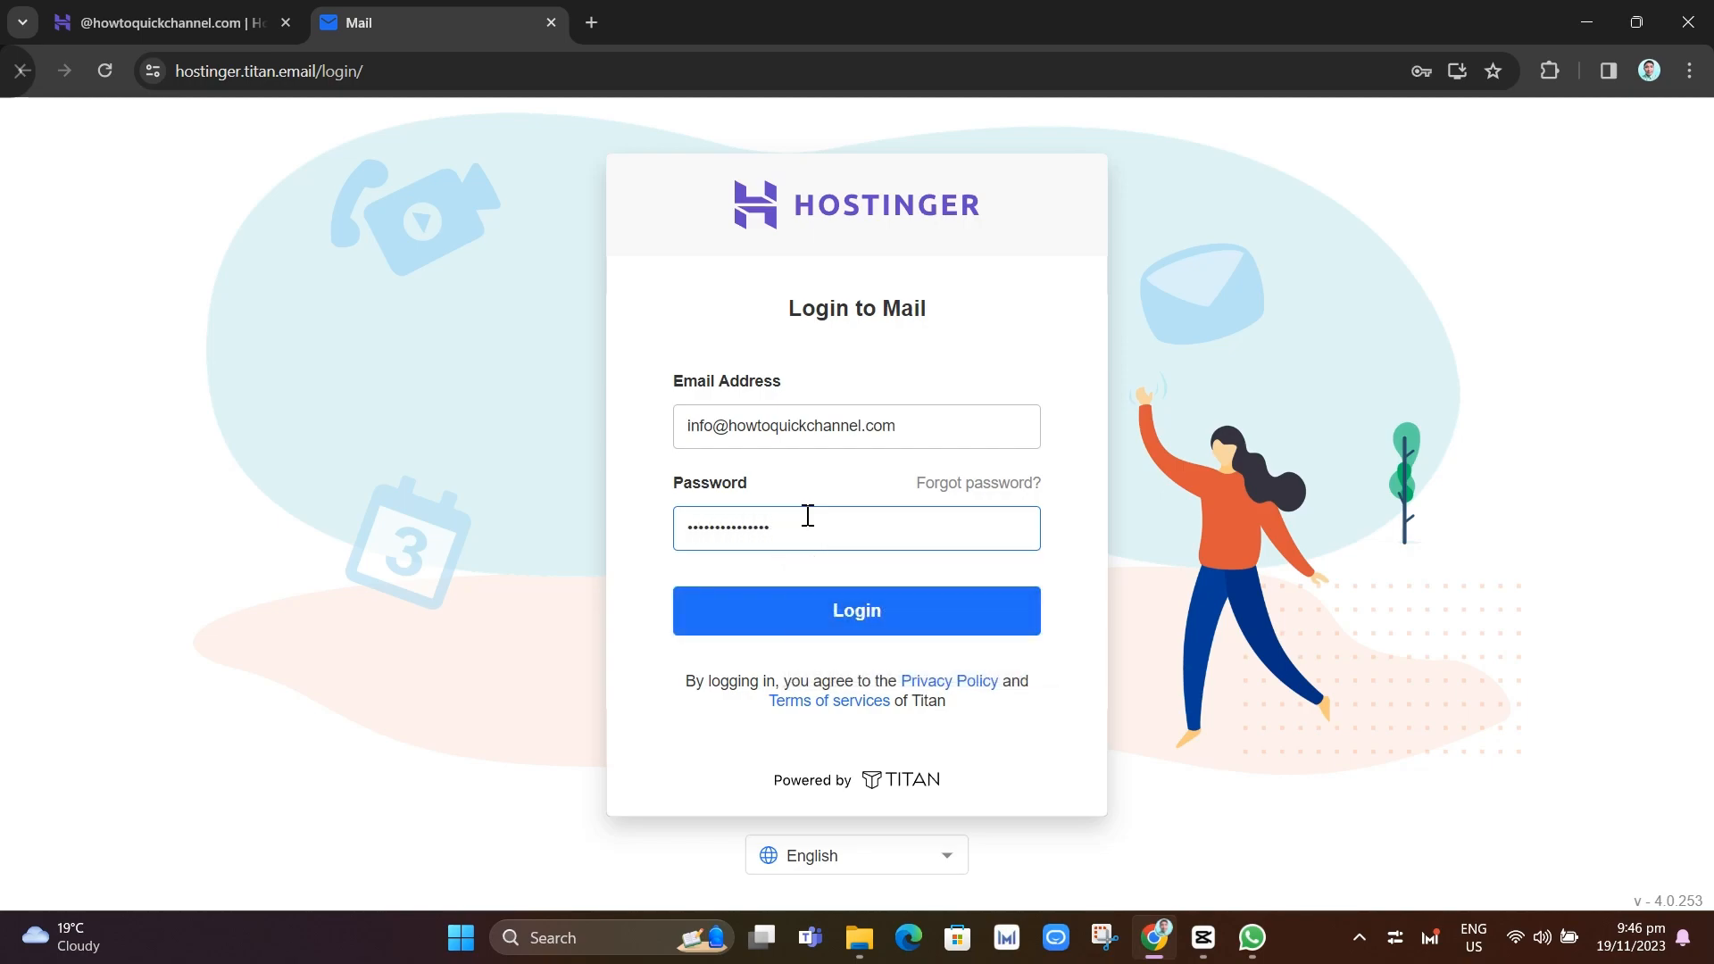
pyautogui.click(834, 599)
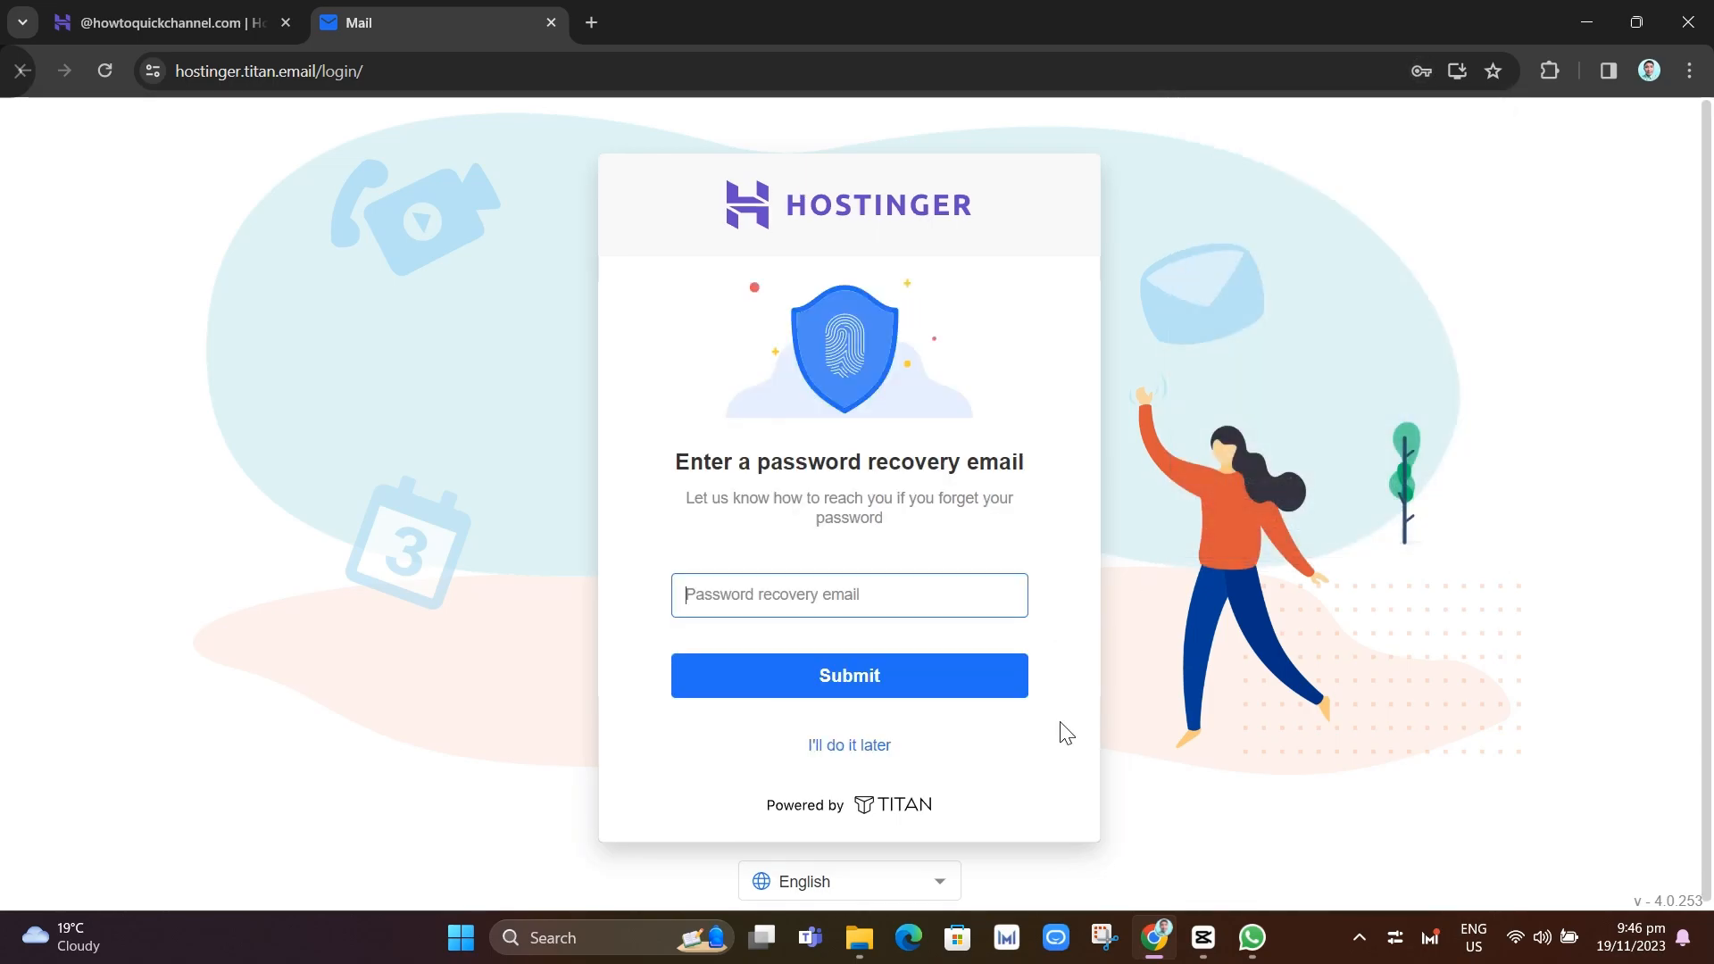
pyautogui.click(865, 748)
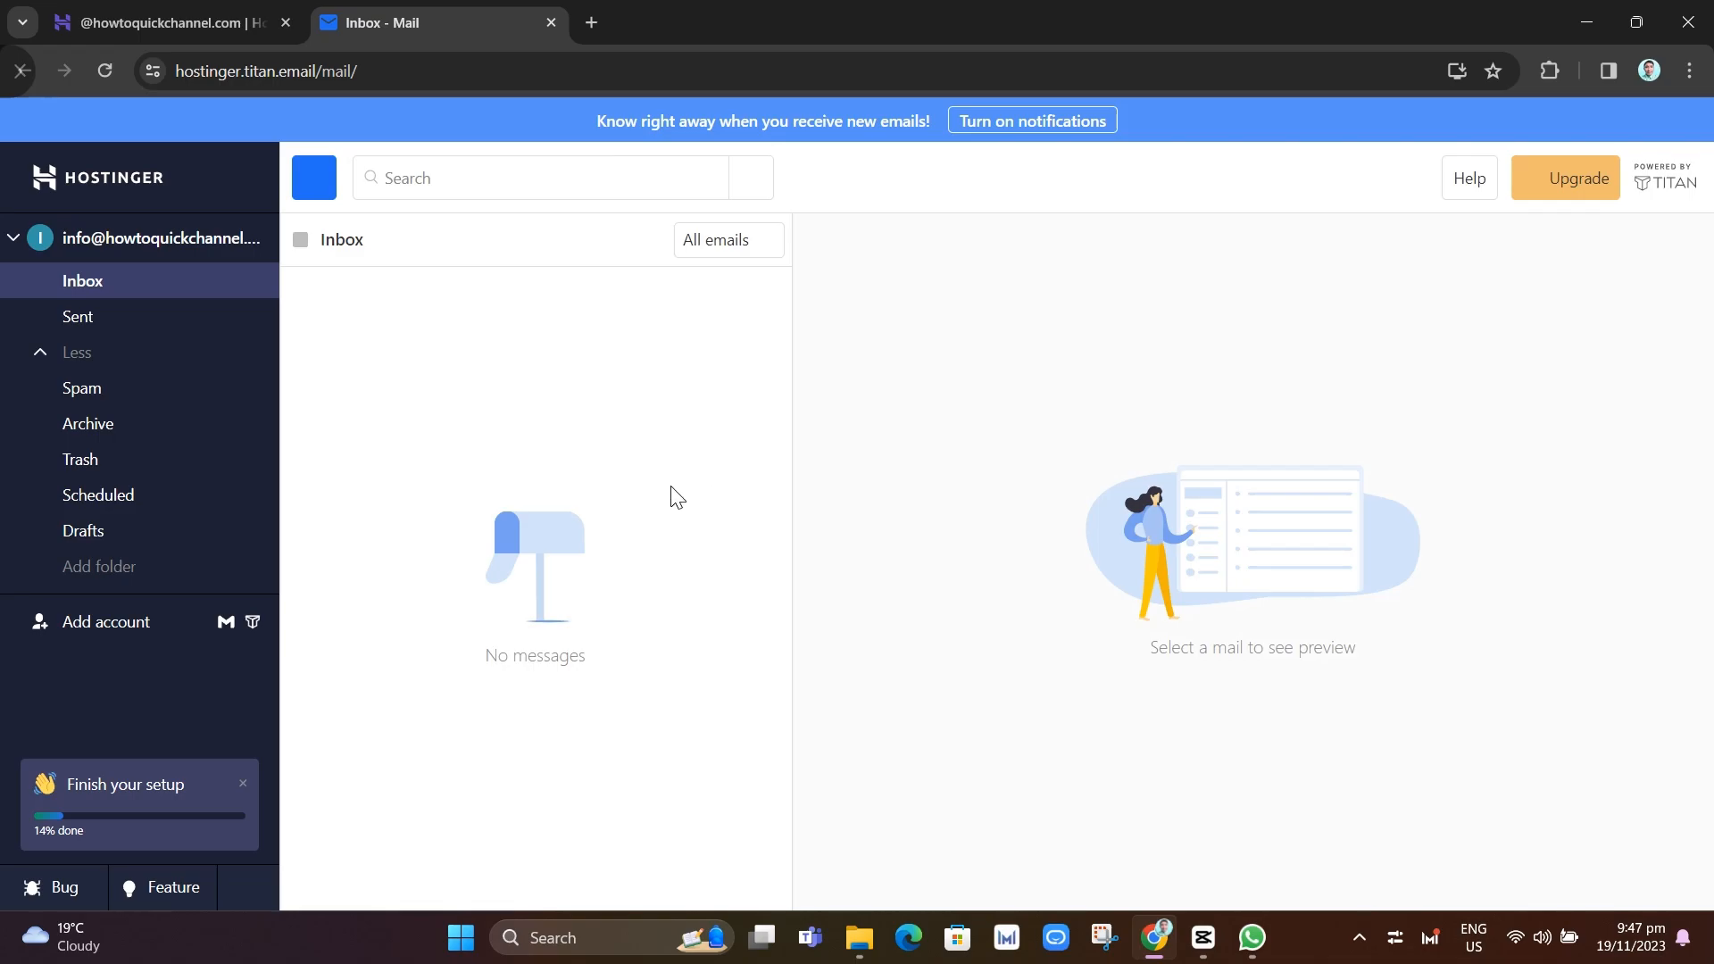
pyautogui.click(180, 20)
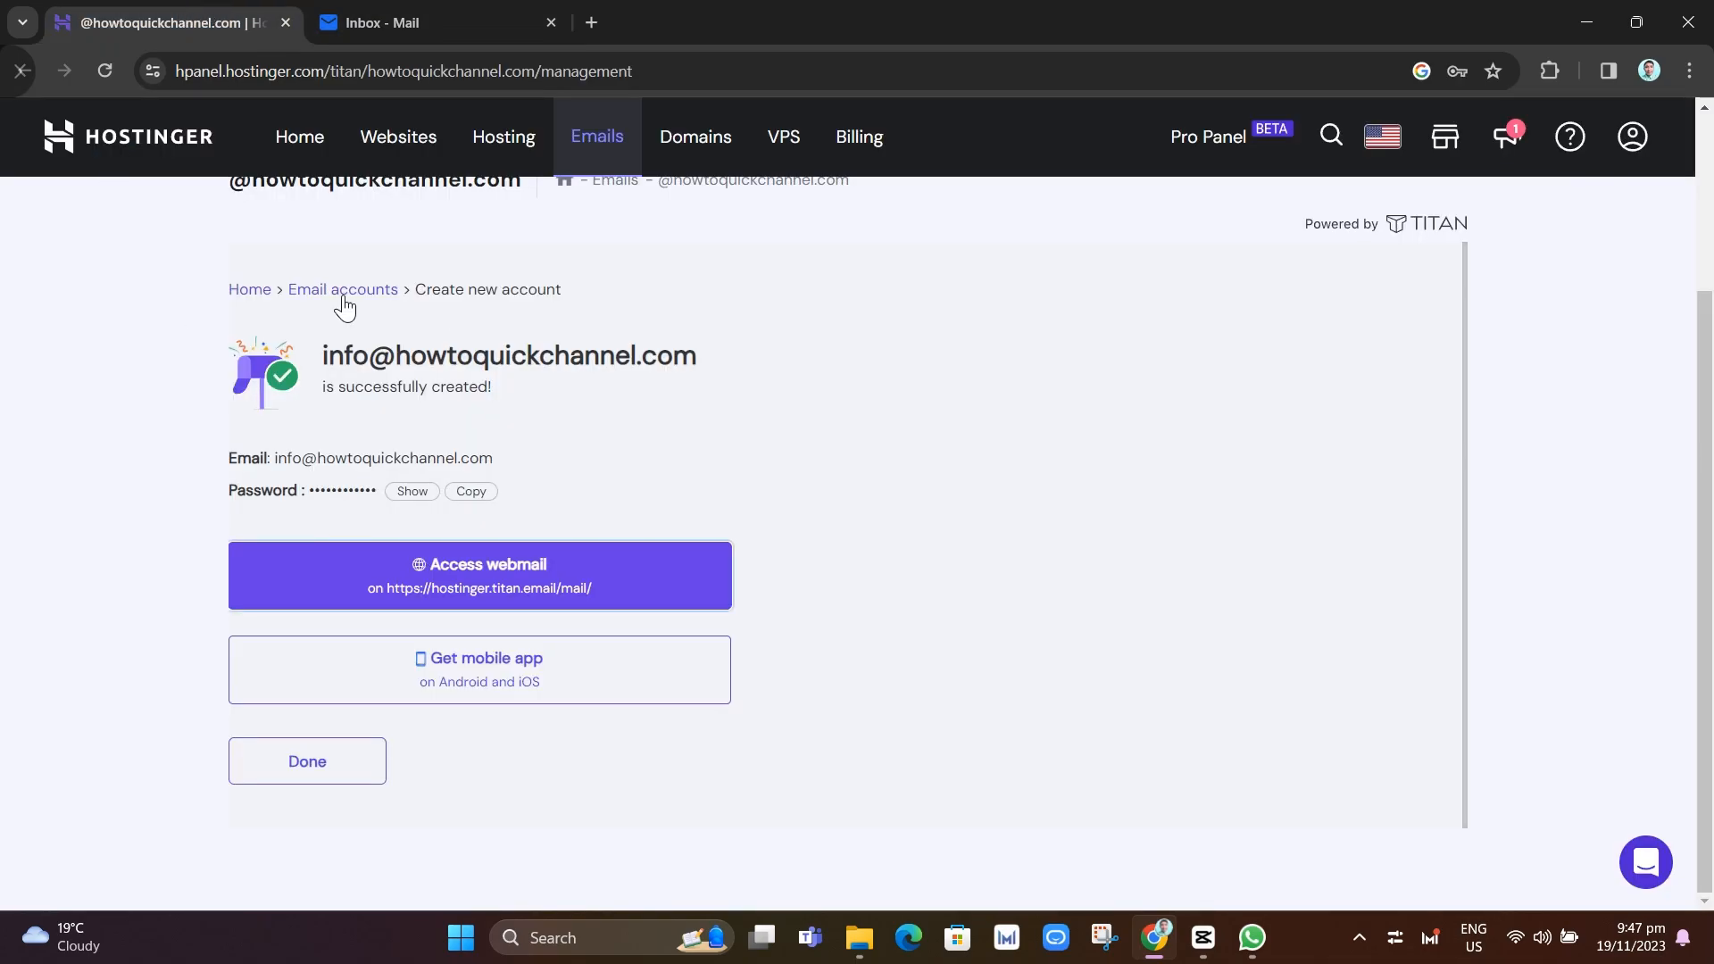
# Finish account creation and reopen Titan email management for howtoquickchannel.com from the Emails list
pyautogui.click(327, 779)
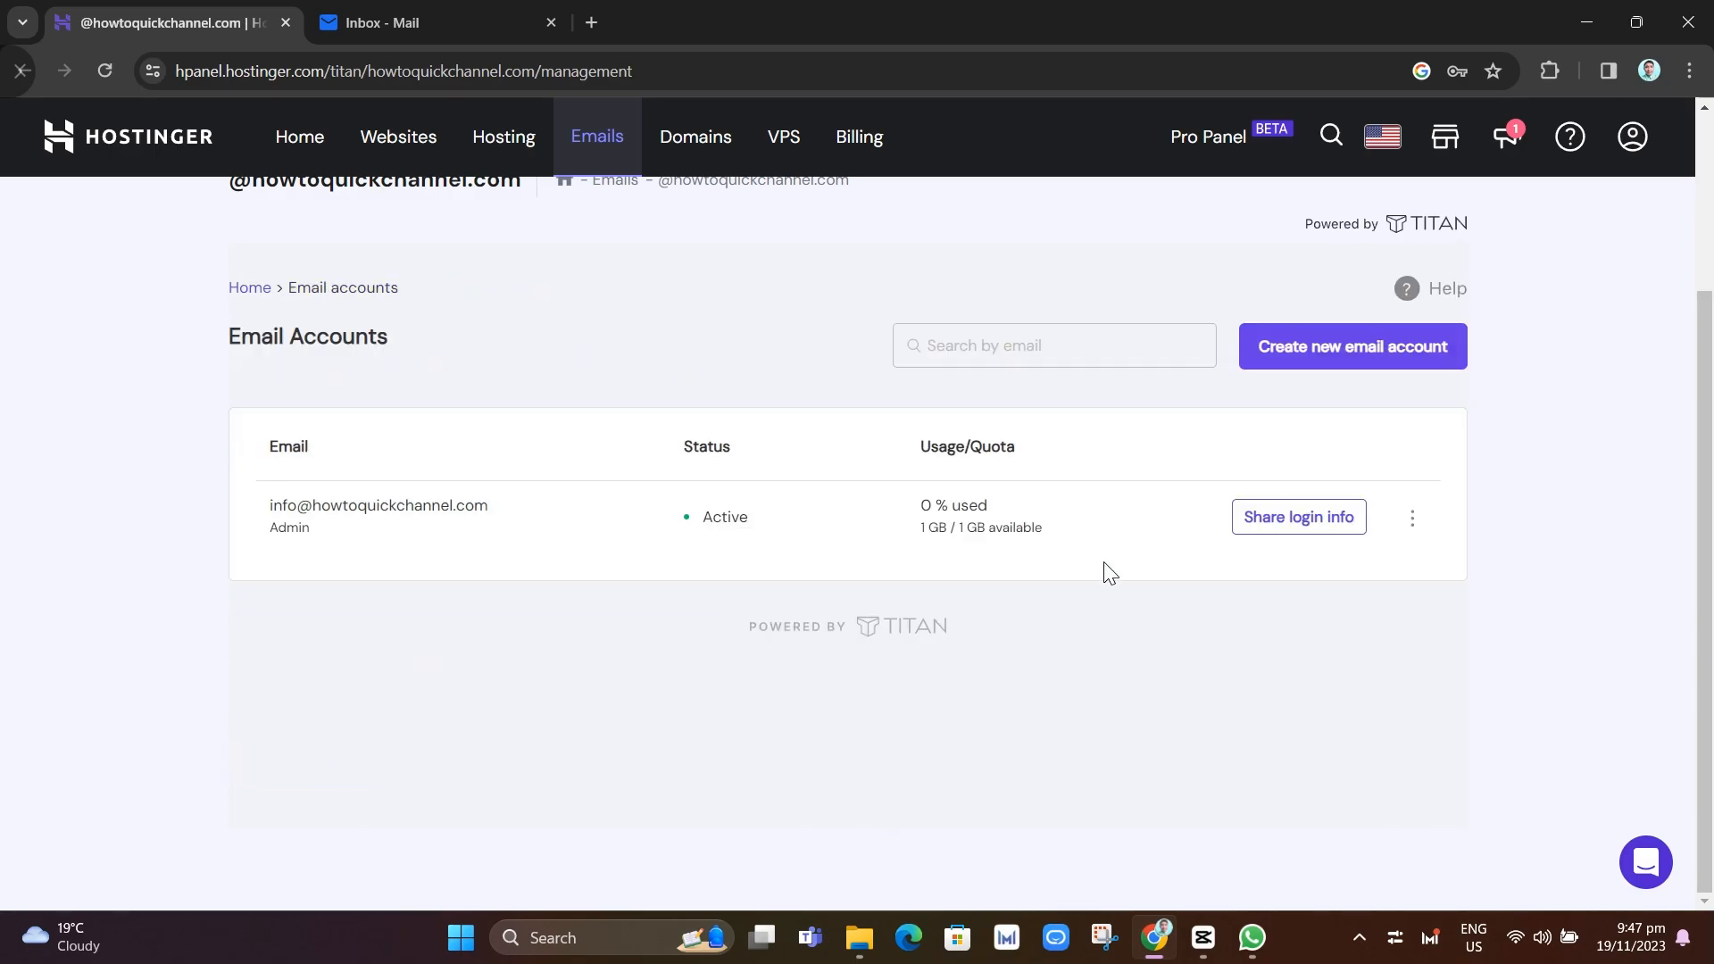
pyautogui.scroll(3, 1110, 573)
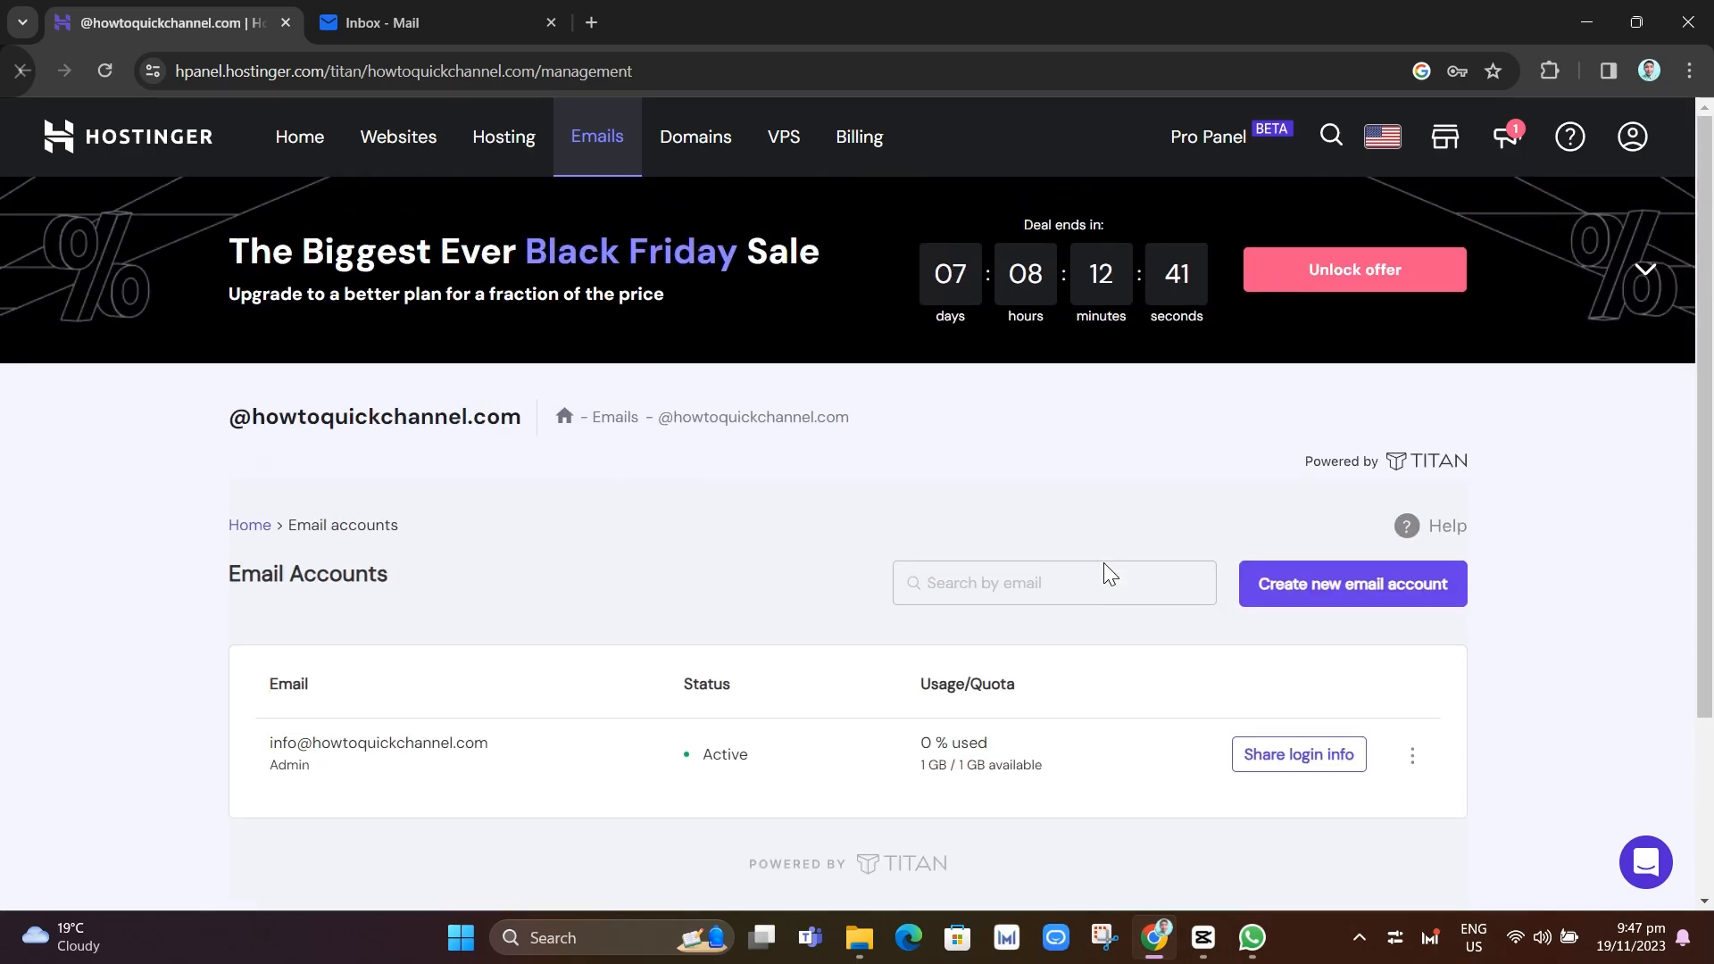
pyautogui.click(600, 136)
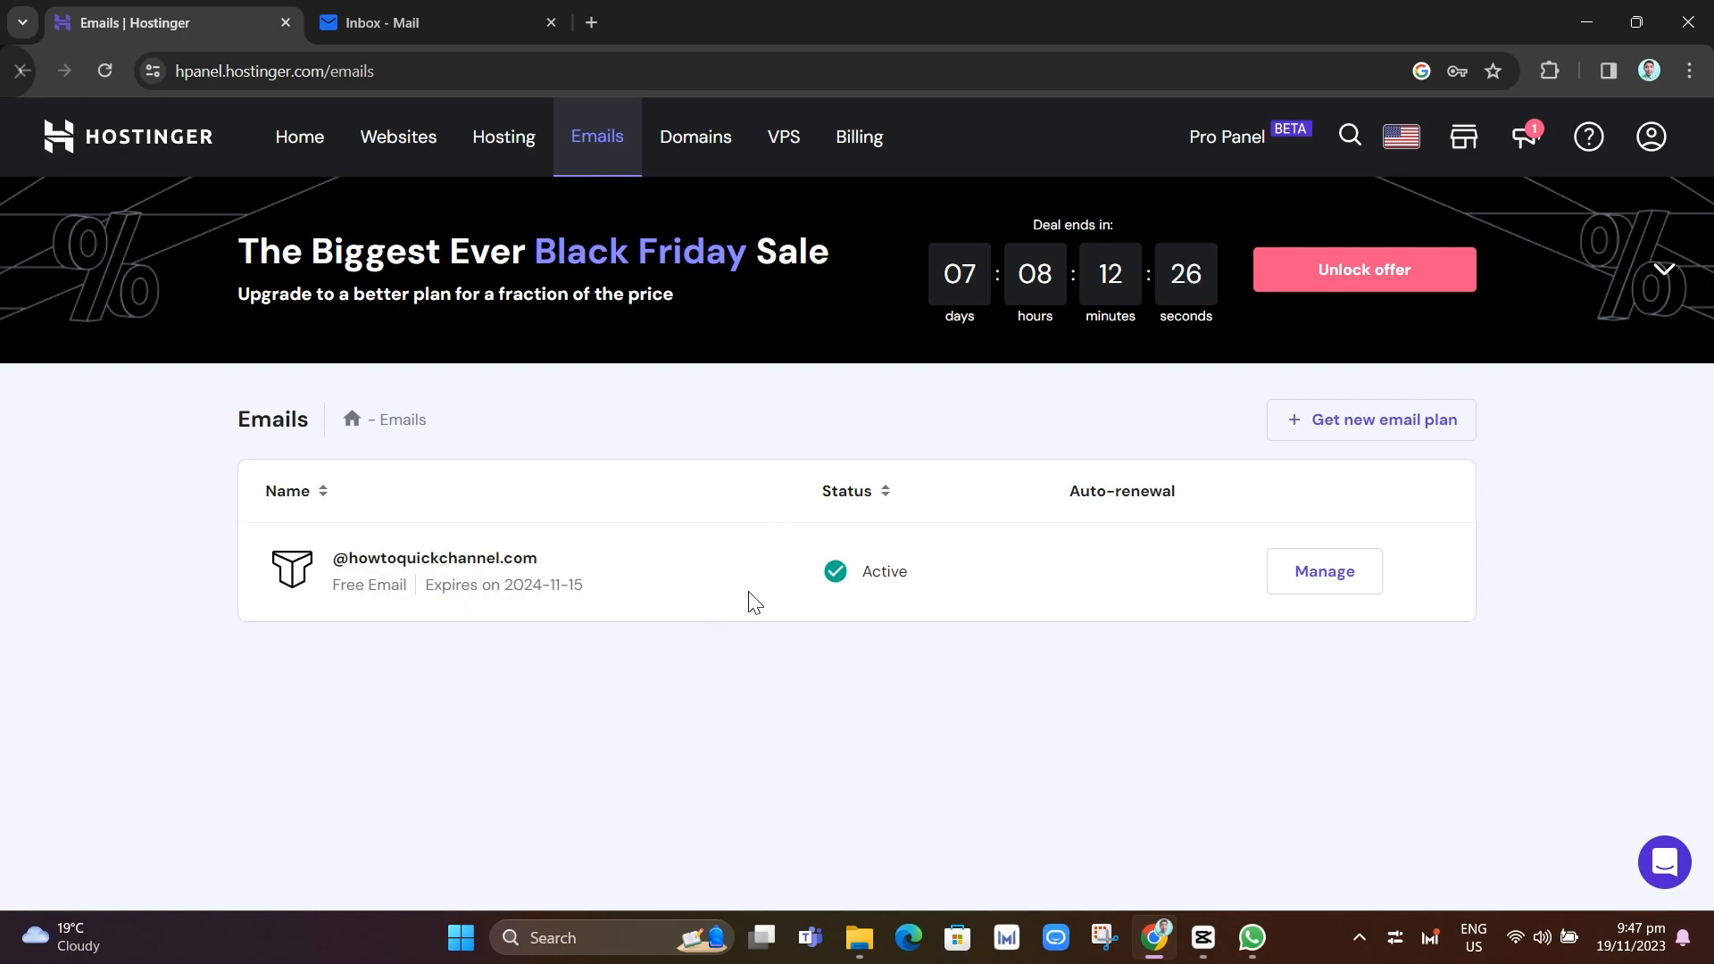
pyautogui.click(1316, 576)
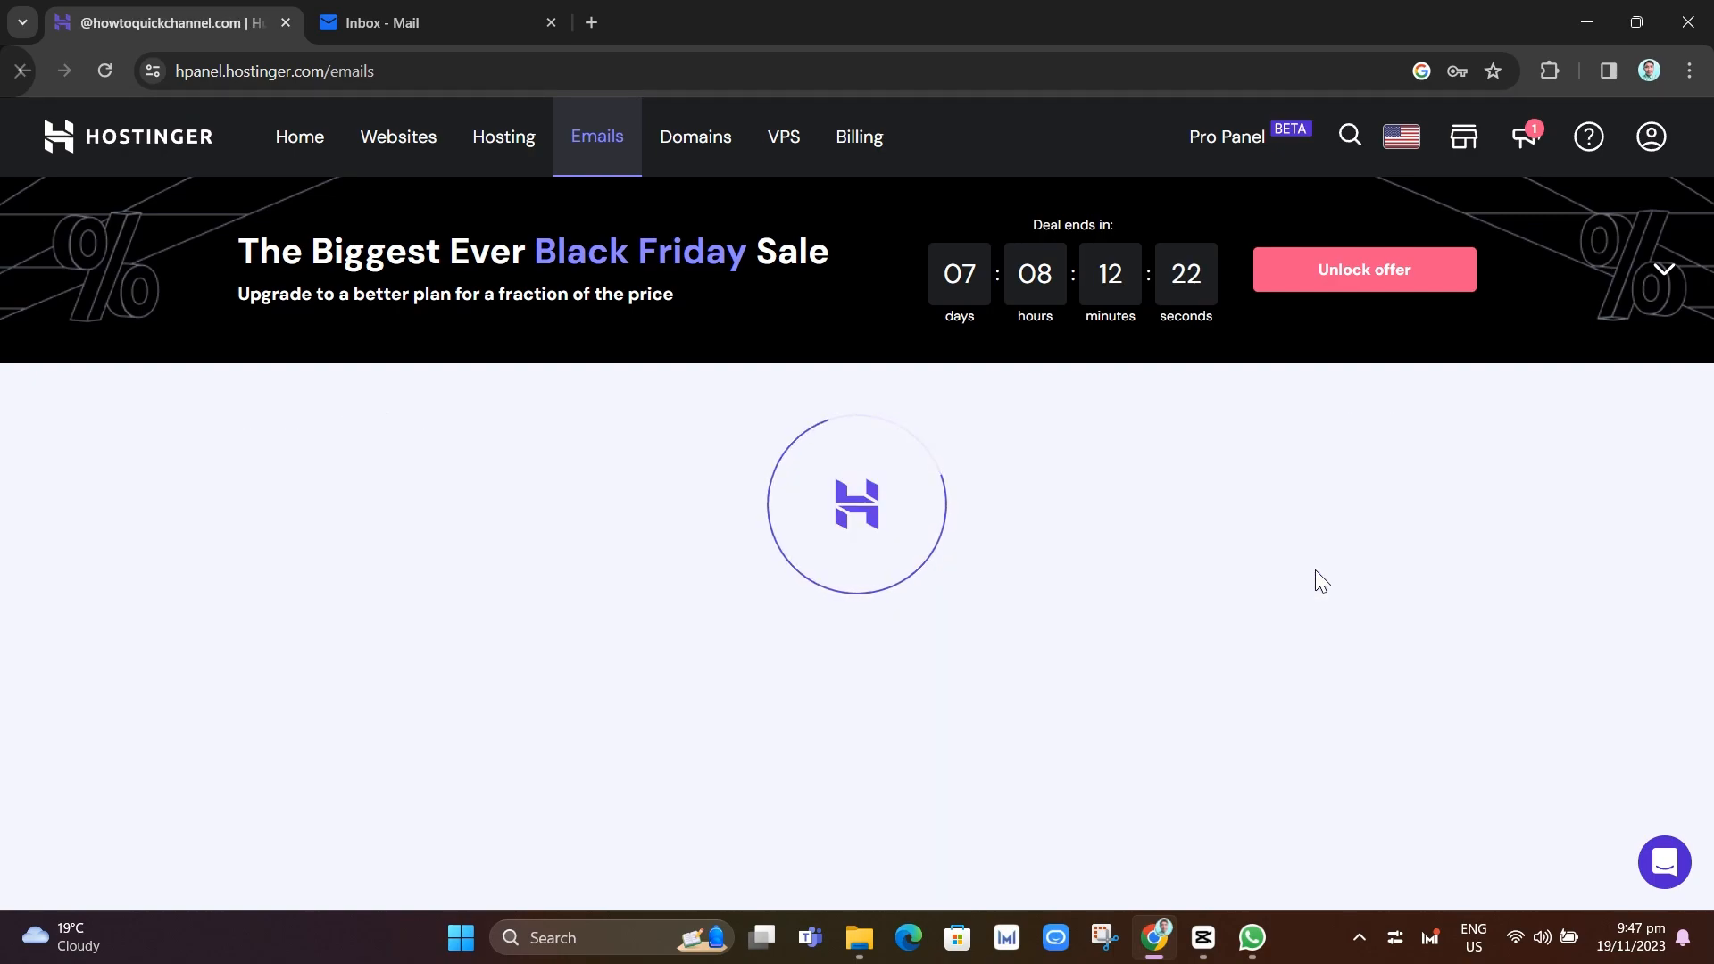
pyautogui.scroll(-4, 1672, 640)
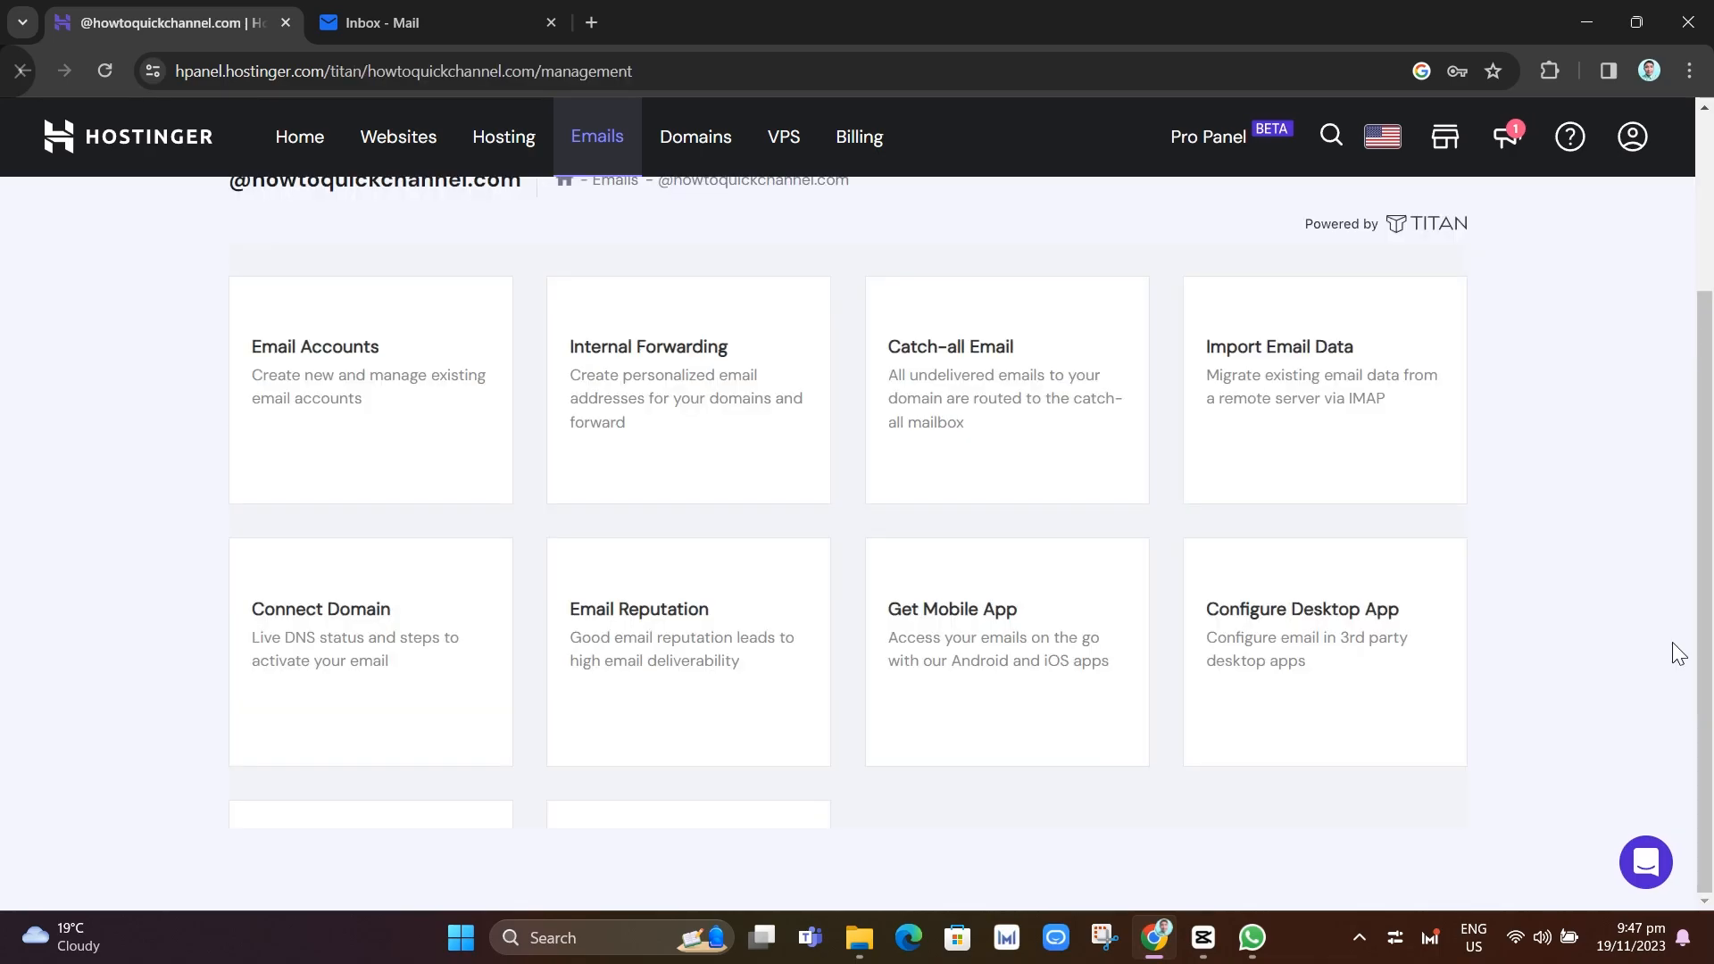
pyautogui.scroll(3, 1678, 605)
pyautogui.scroll(-3, 1678, 605)
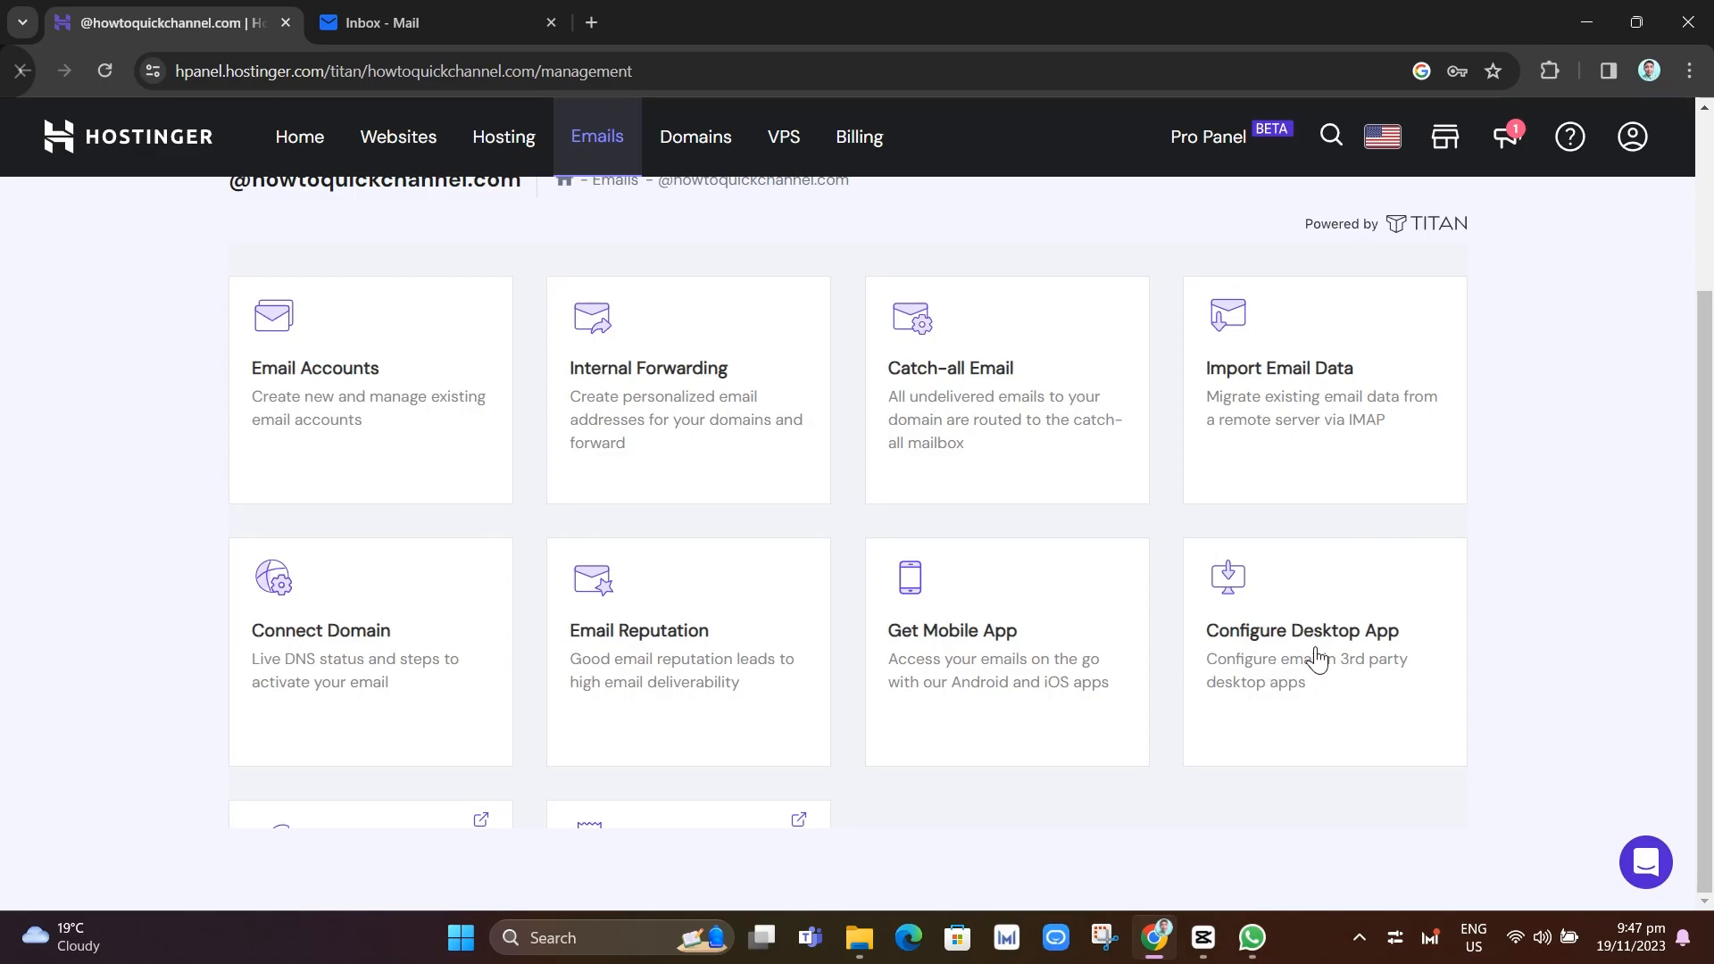
pyautogui.click(1317, 660)
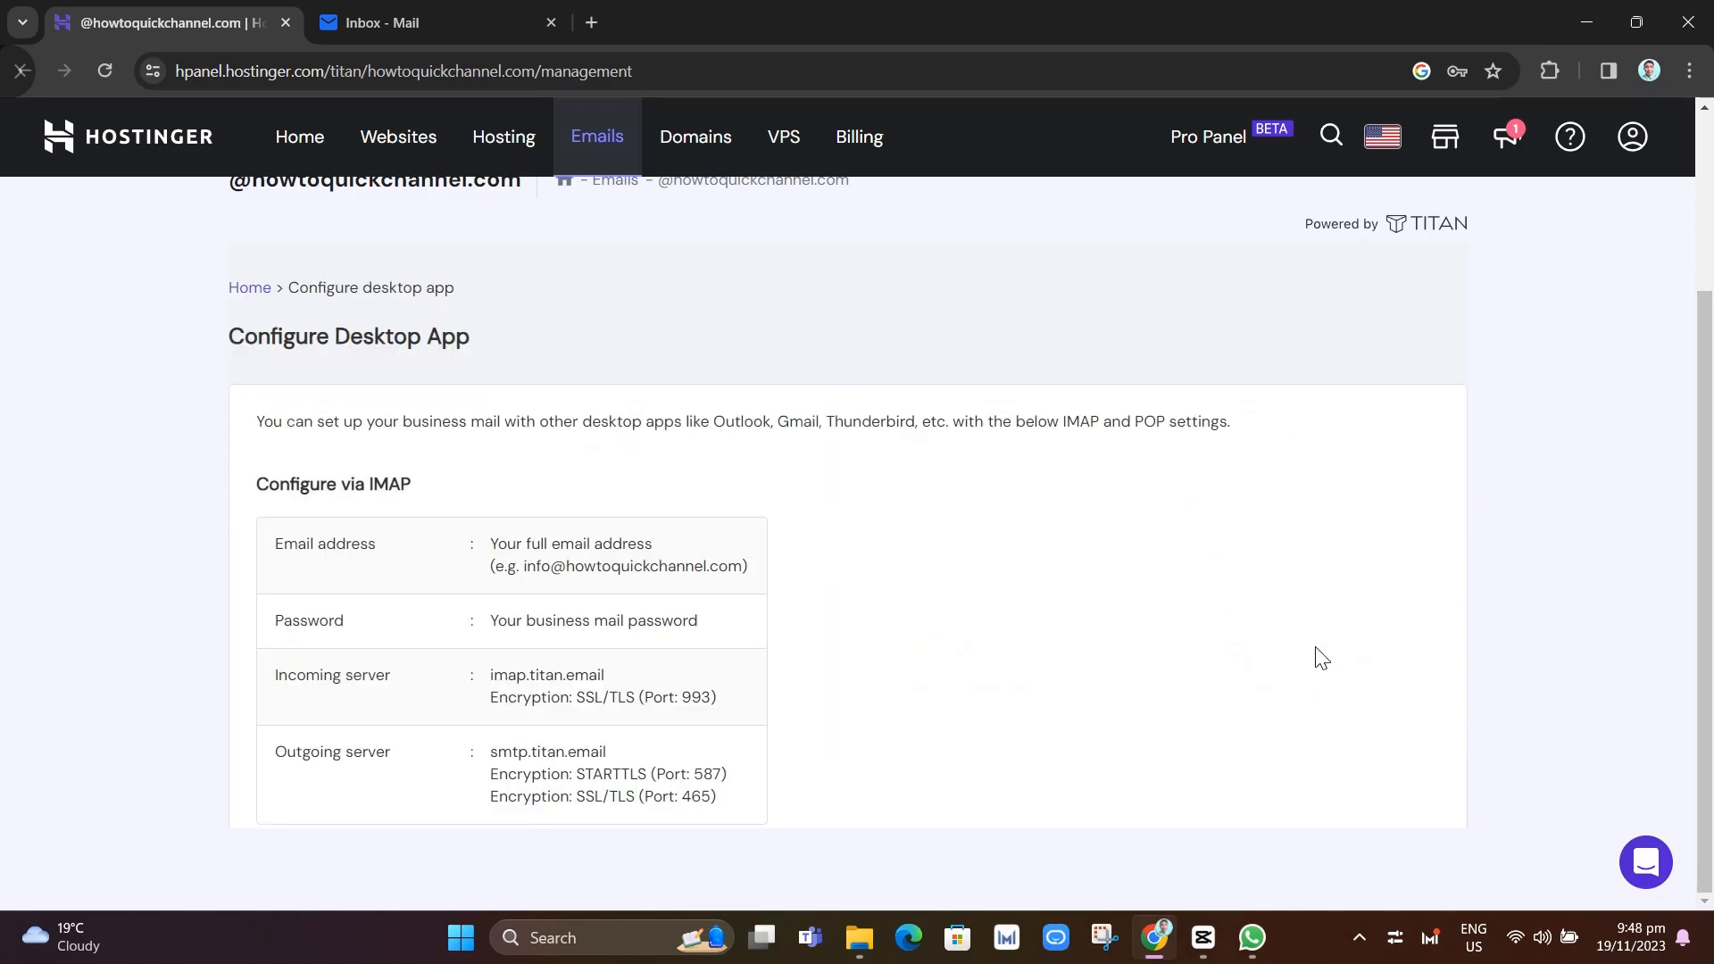
pyautogui.scroll(-4, 1066, 695)
pyautogui.scroll(-2, 1000, 659)
pyautogui.scroll(4, 996, 659)
pyautogui.scroll(-4, 996, 659)
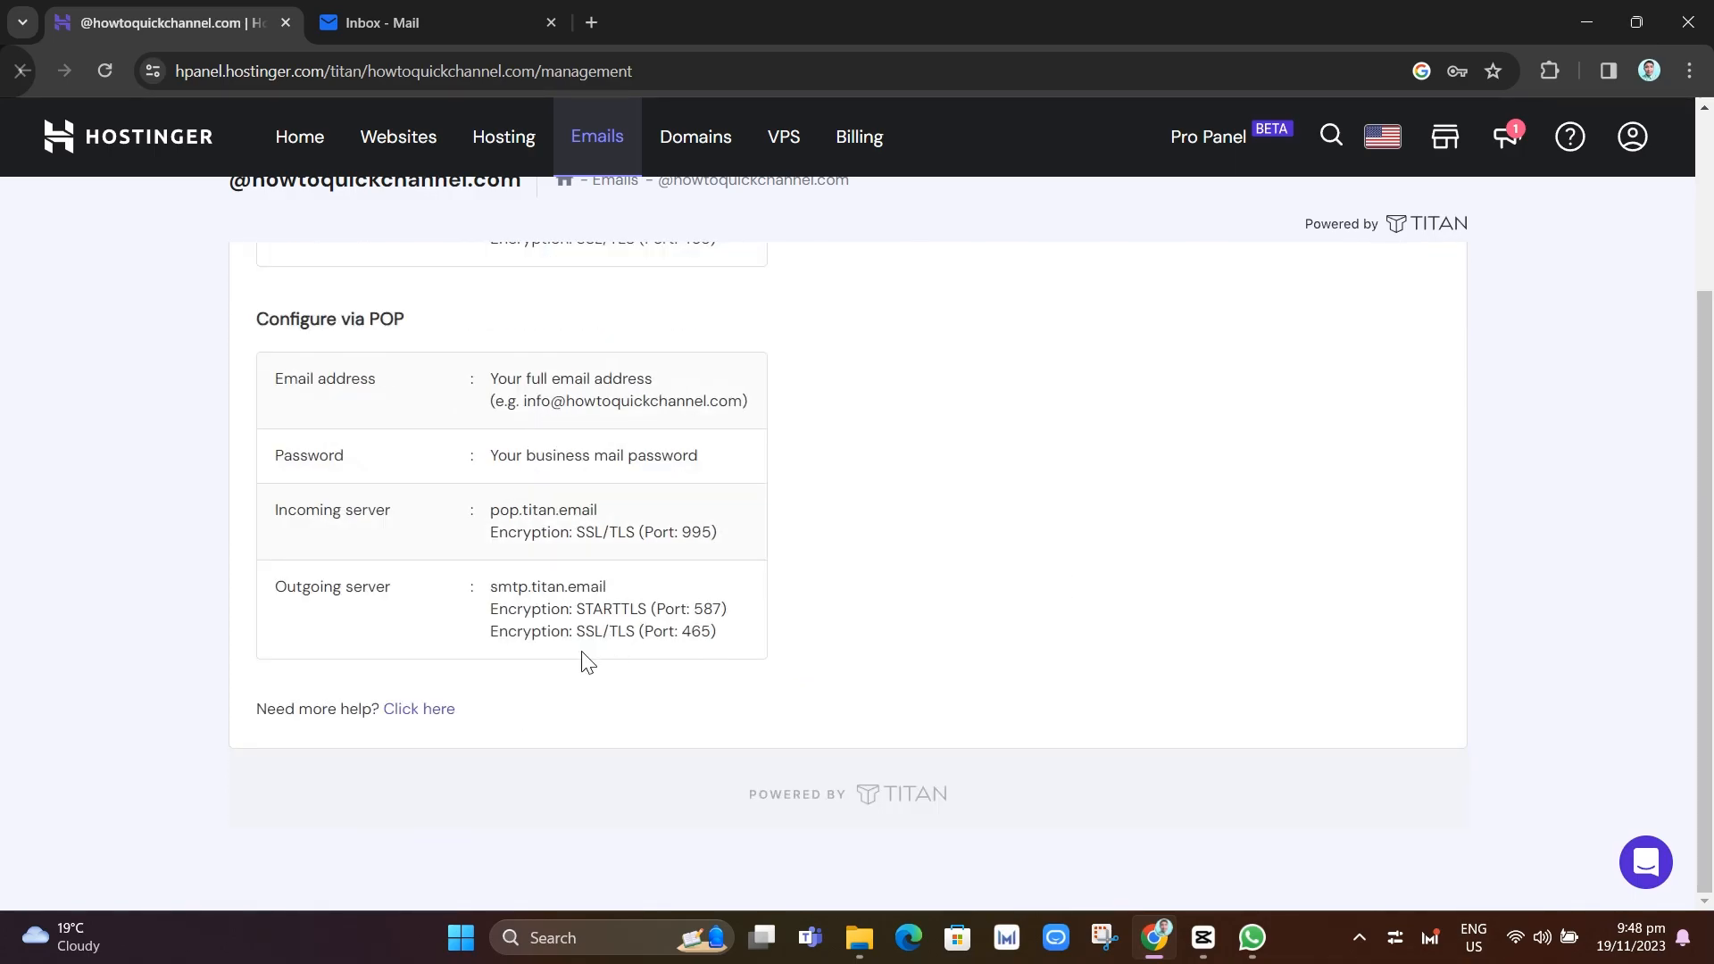
pyautogui.scroll(4, 587, 662)
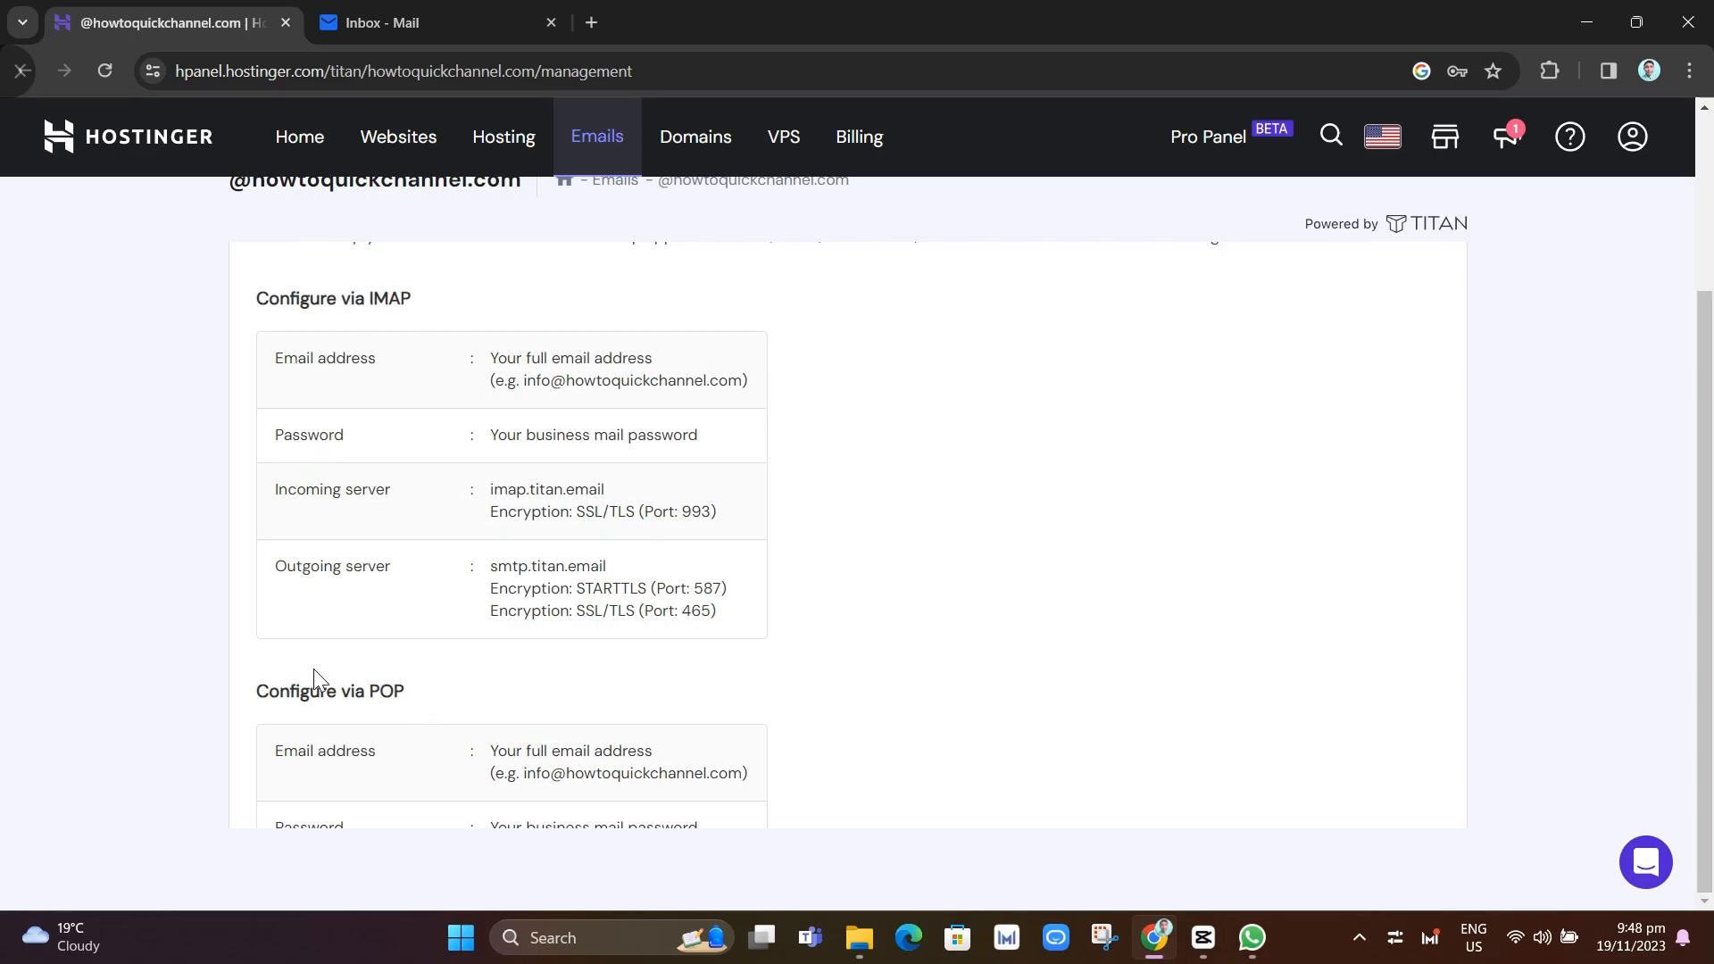
pyautogui.scroll(-4, 903, 692)
pyautogui.scroll(4, 803, 615)
# Load the Gmail inbox in a new browser tab and open its quick settings panel
pyautogui.click(593, 20)
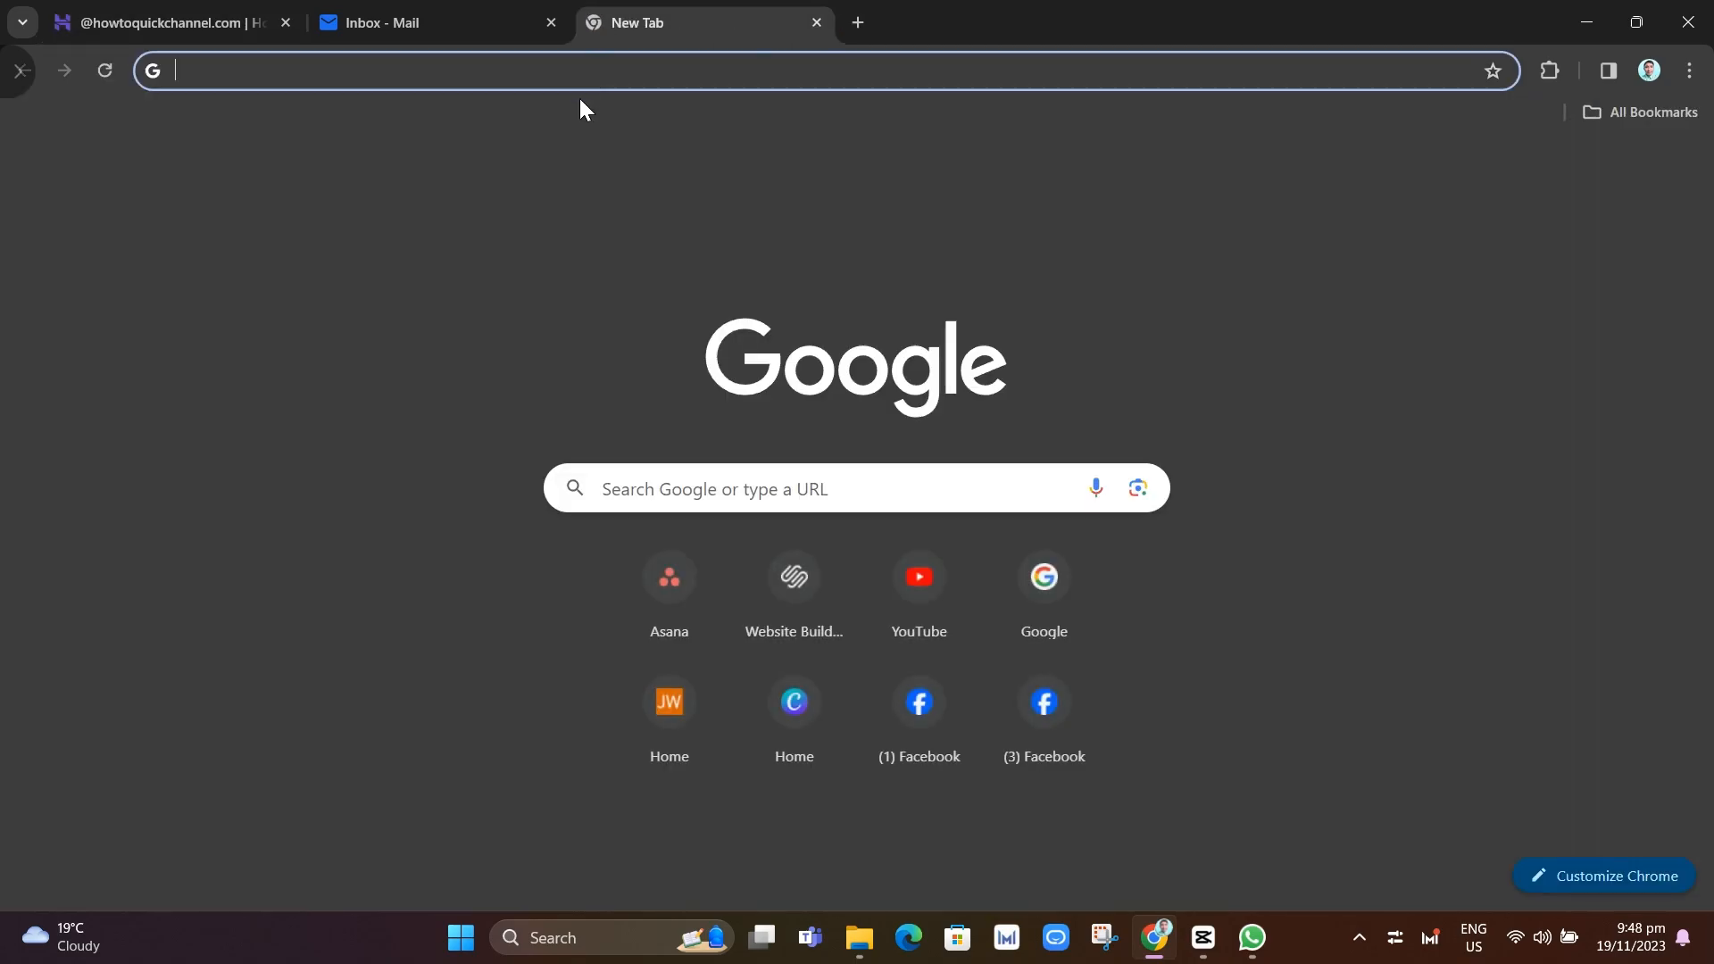
pyautogui.click(571, 76)
pyautogui.write('gmai')
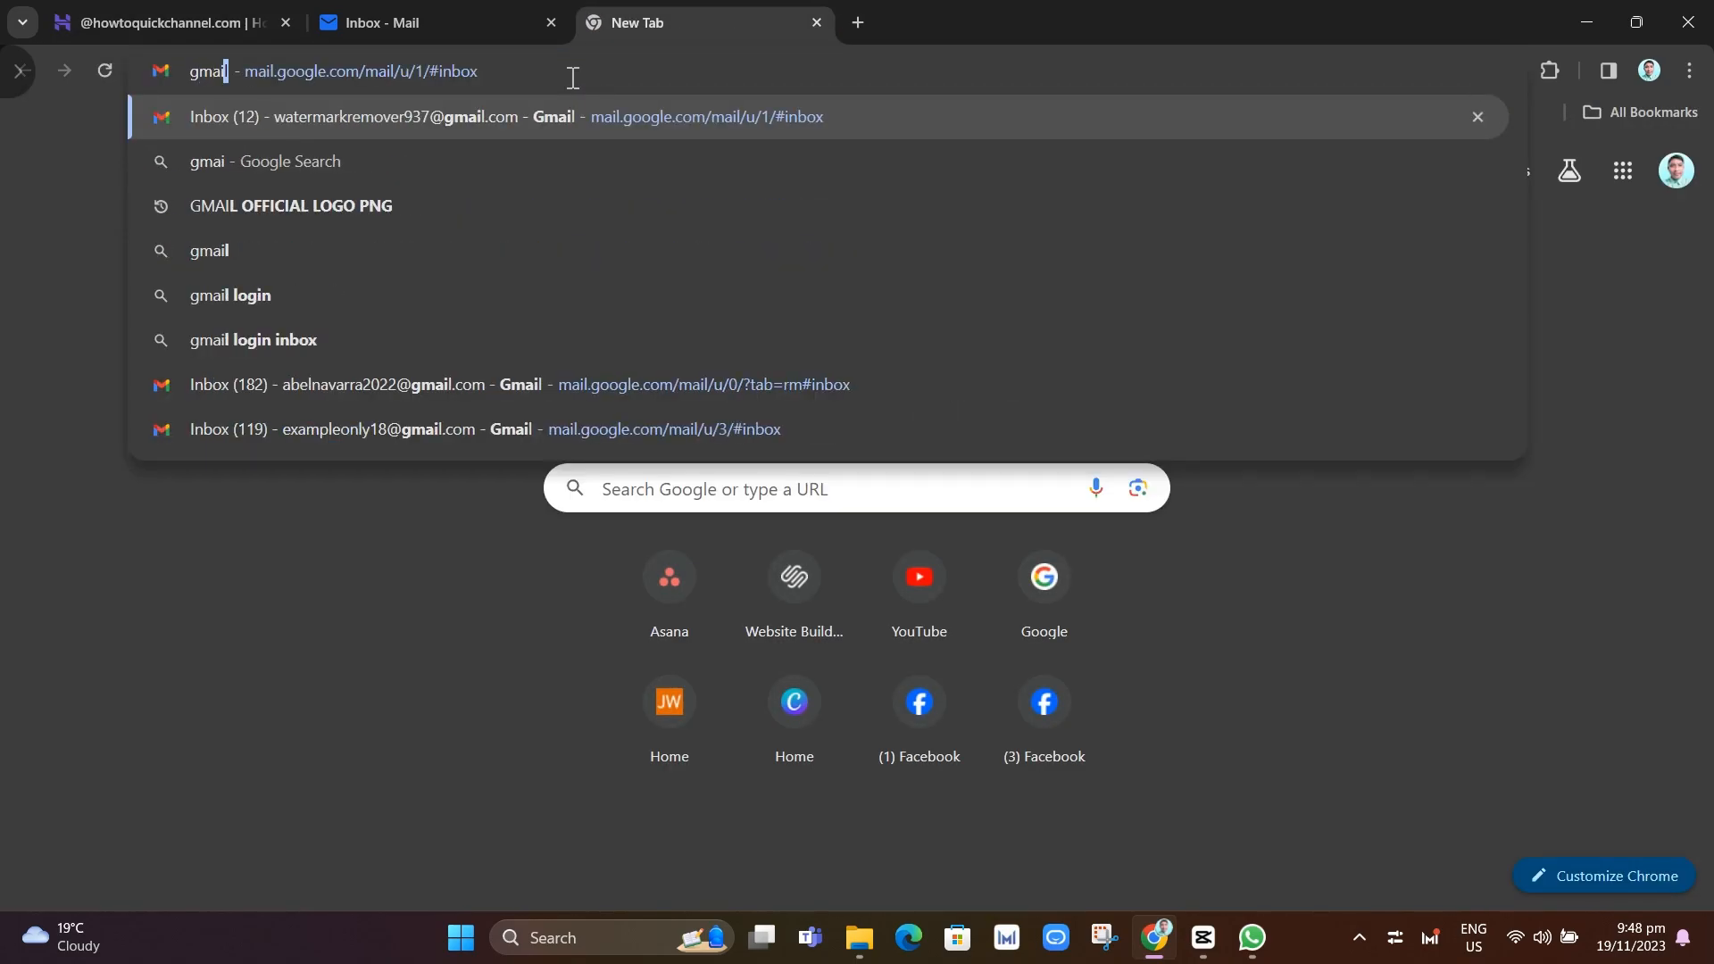
pyautogui.click(454, 384)
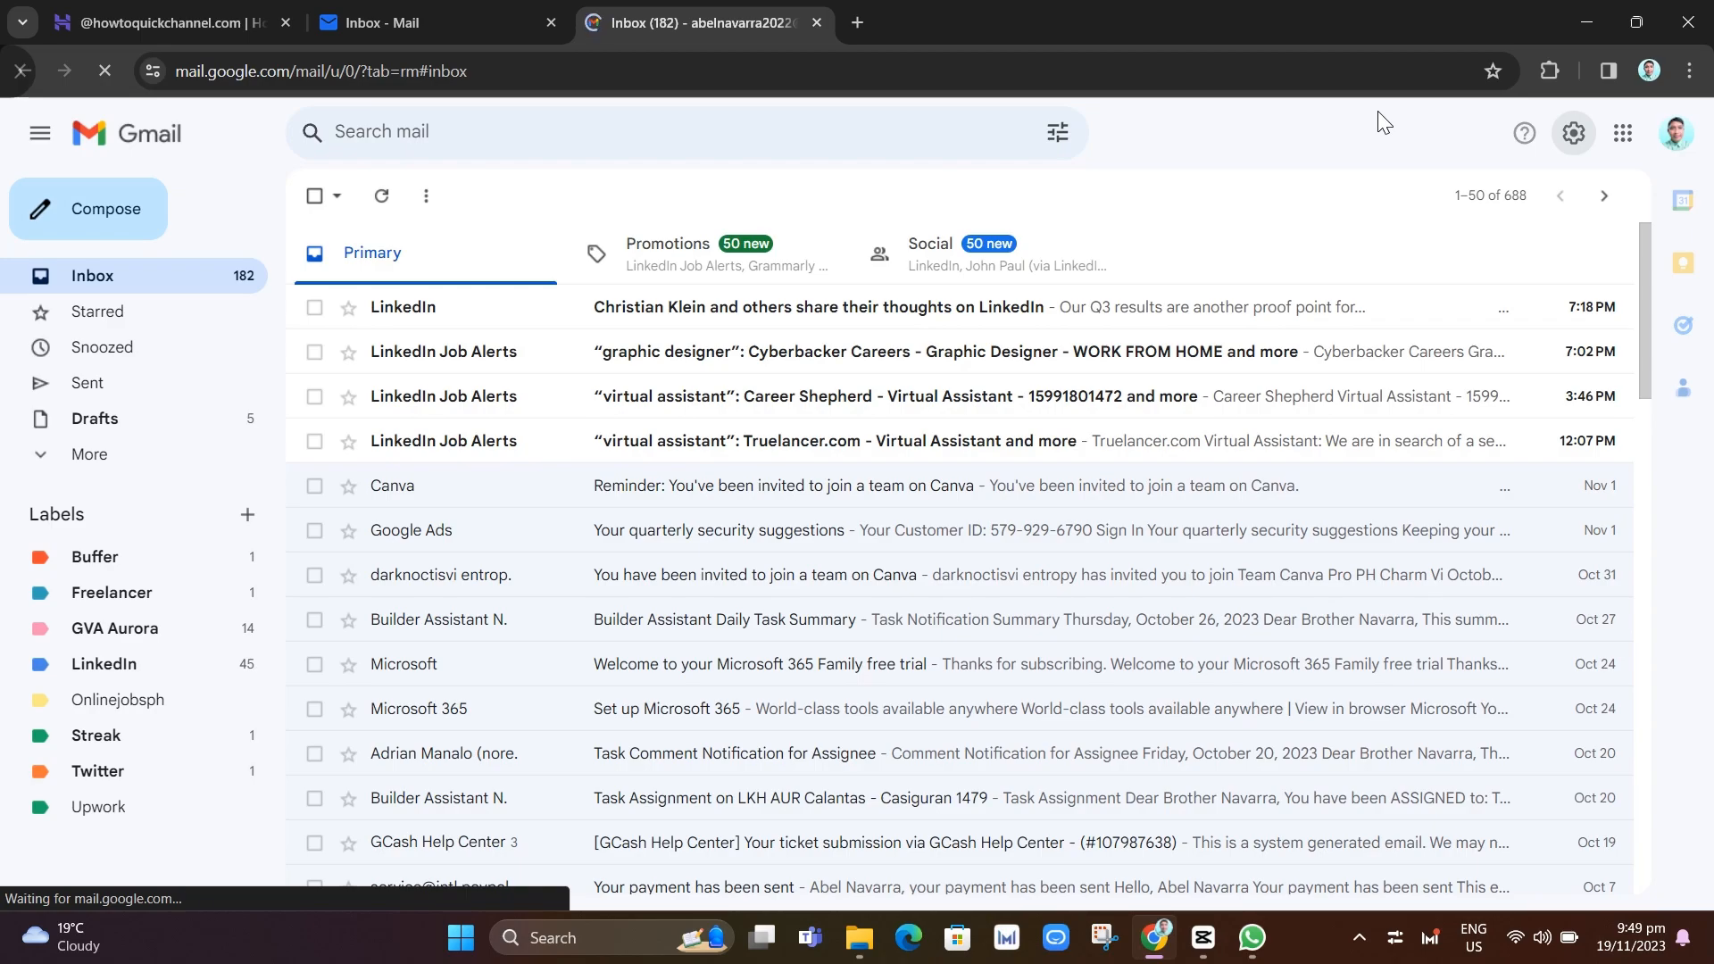
pyautogui.click(1571, 143)
# Go to Accounts and Import in full Gmail settings and start adding a Send mail as address
pyautogui.click(1568, 150)
pyautogui.click(1569, 150)
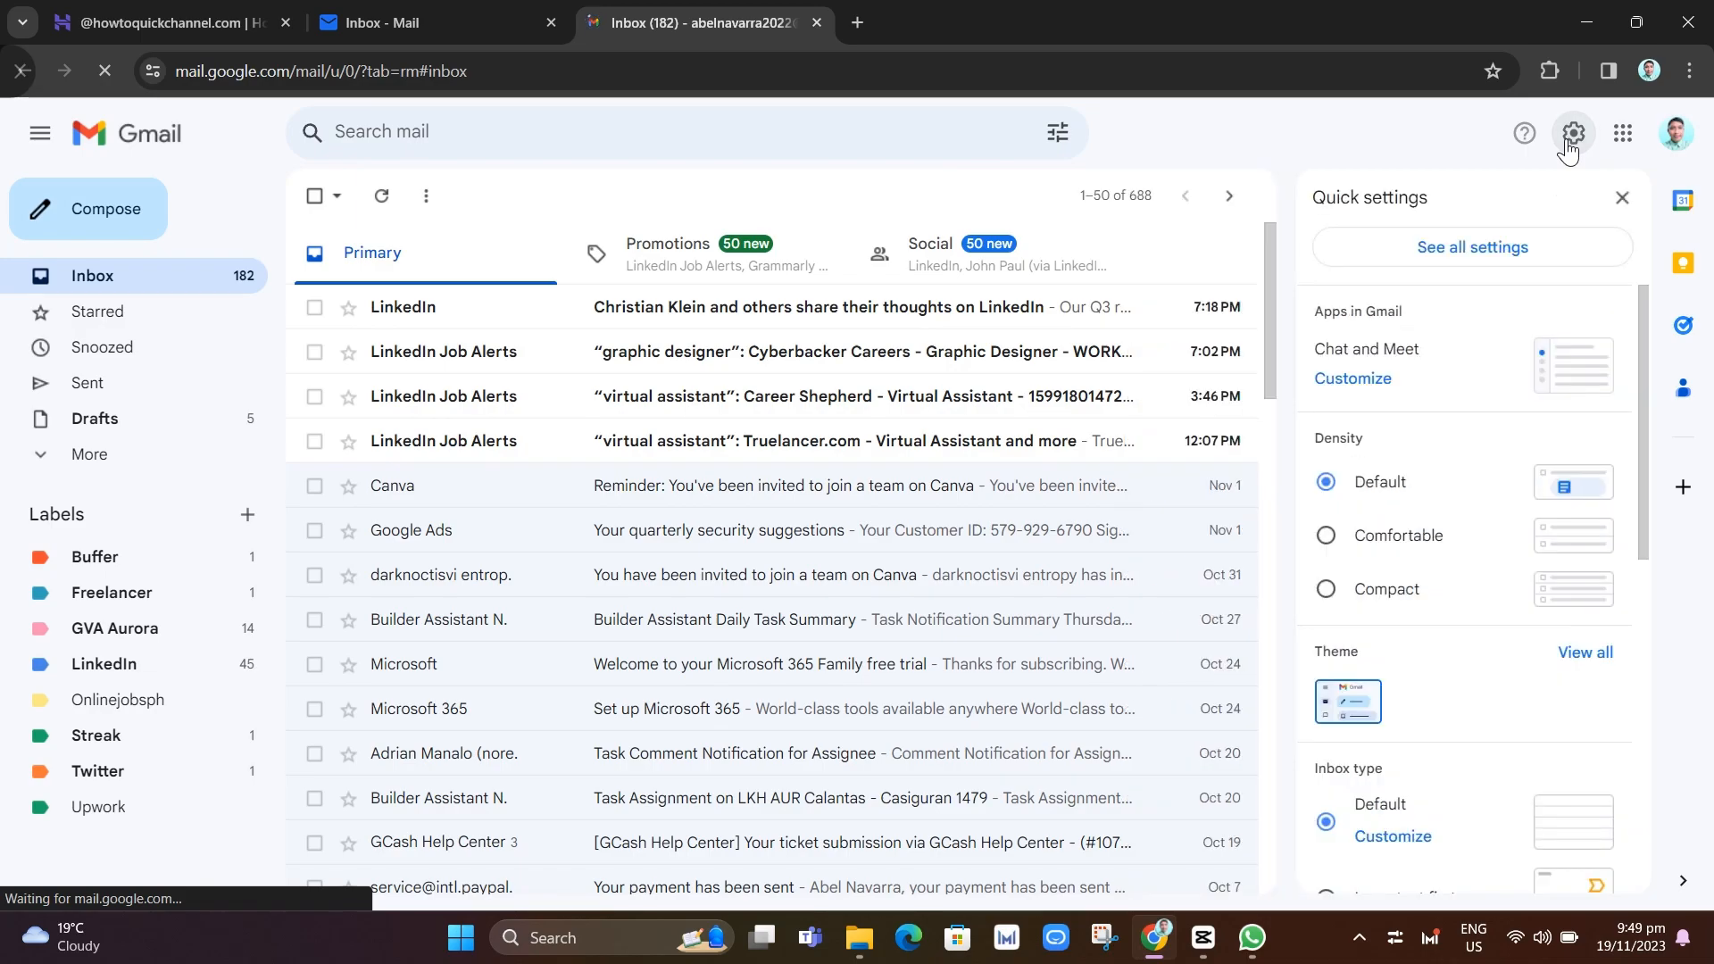
pyautogui.click(1467, 250)
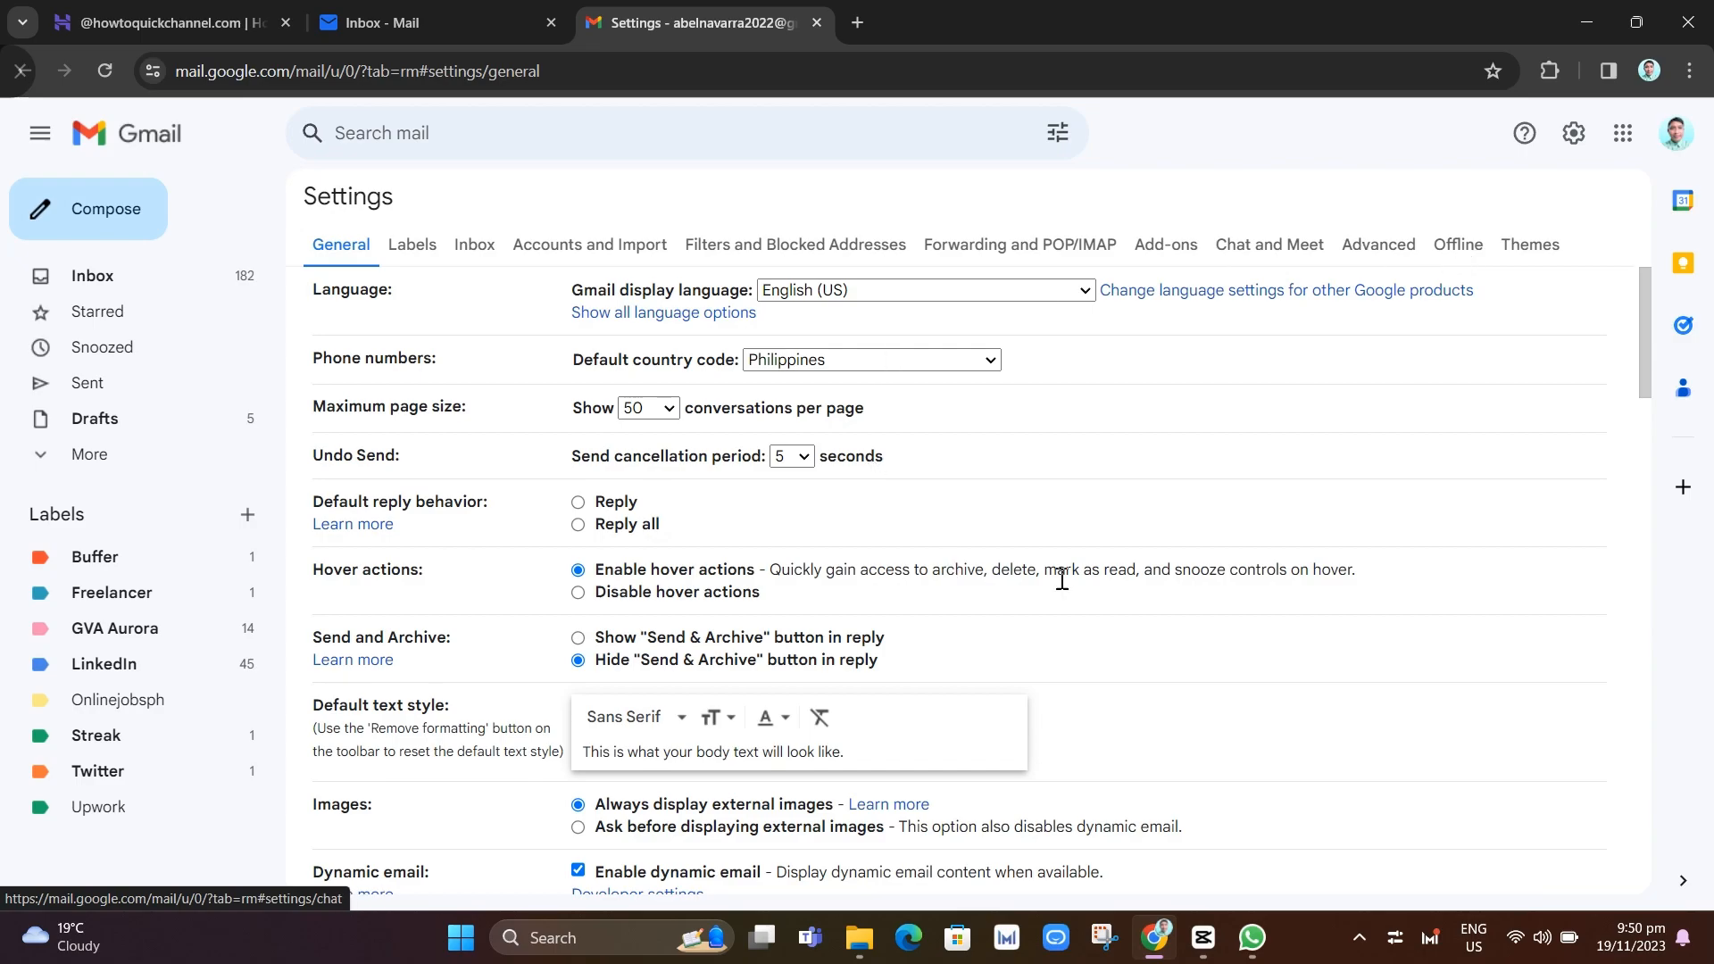
pyautogui.click(600, 247)
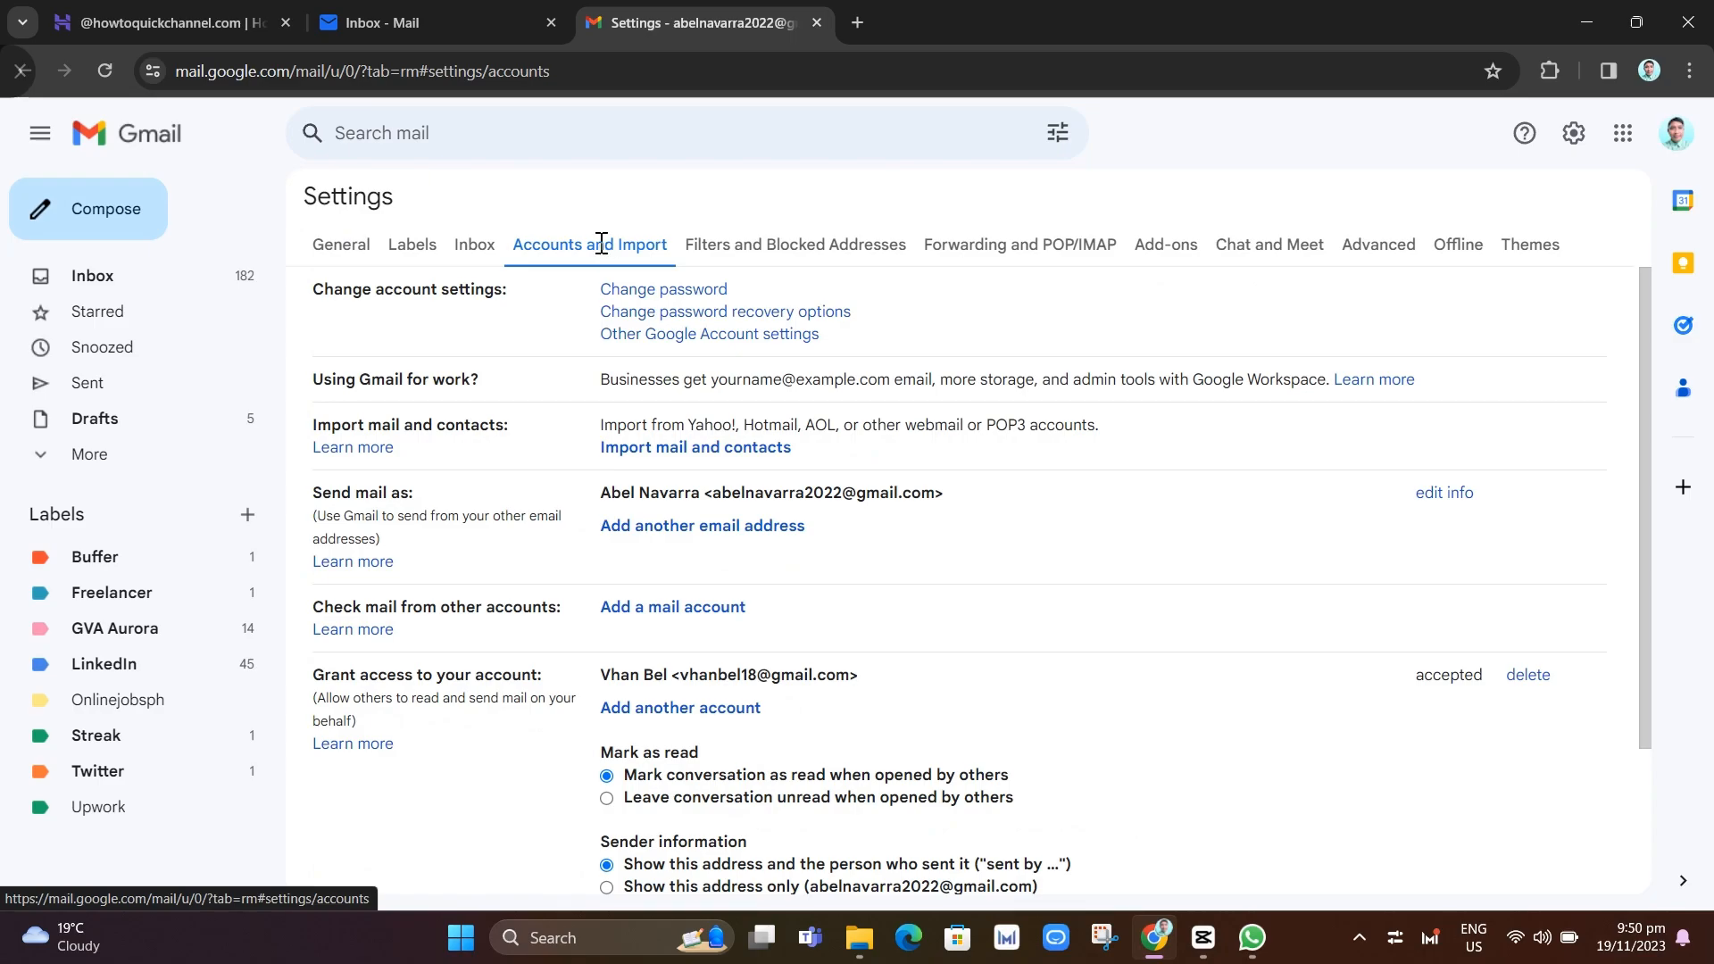
pyautogui.moveTo(314, 491); pyautogui.dragTo(423, 502)
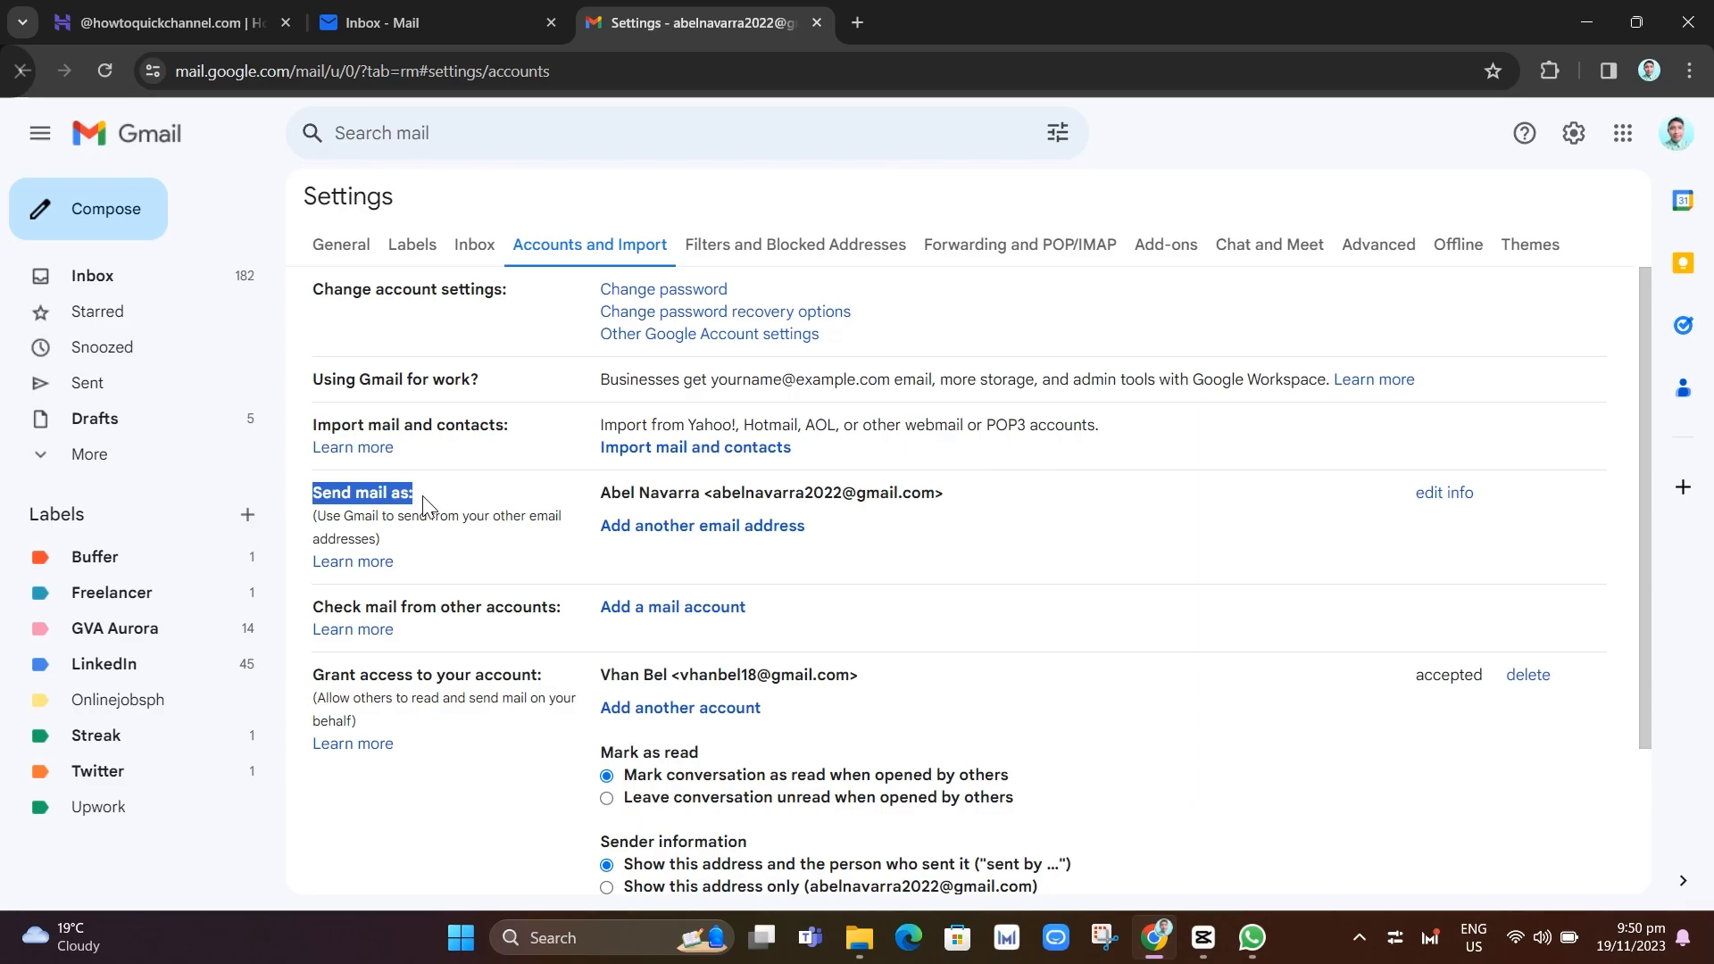
pyautogui.click(702, 534)
pyautogui.moveTo(429, 22); pyautogui.dragTo(1000, 137)
# Enter the sender name 'Quick How To' and paste the domain's info address as the email
pyautogui.hotkey('shift', 'Tab')
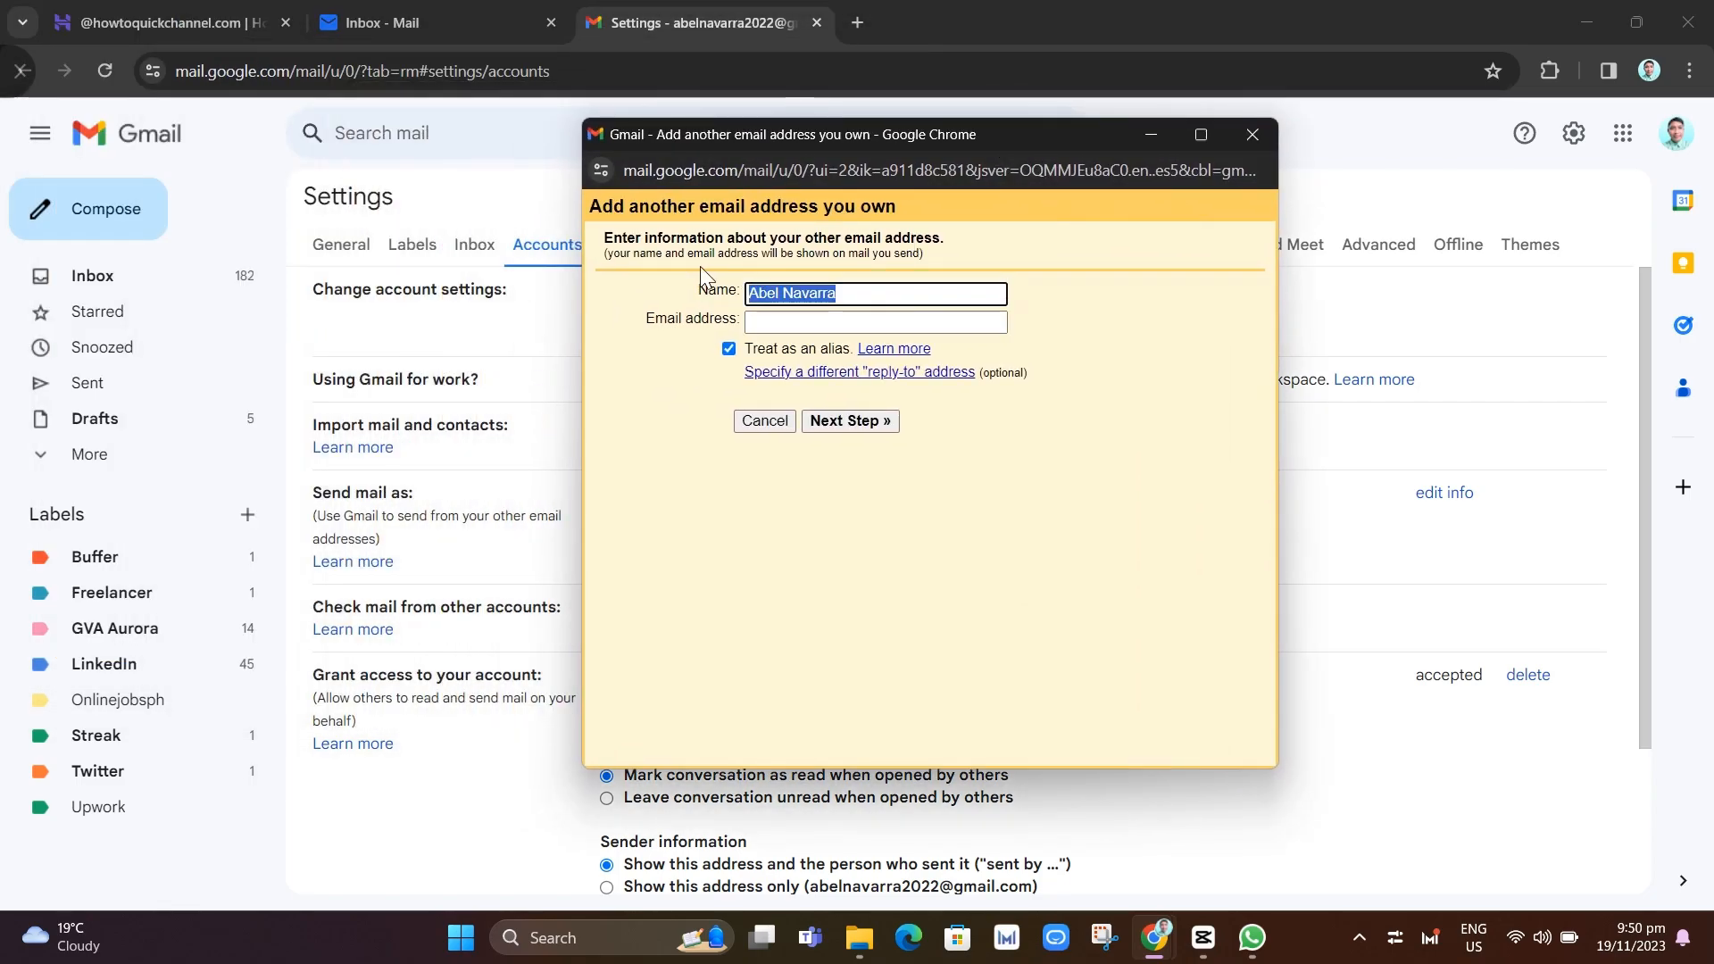
pyautogui.write('Quick HOw To')
pyautogui.click(815, 296)
pyautogui.press('BackSpace')
pyautogui.write('o')
pyautogui.click(805, 321)
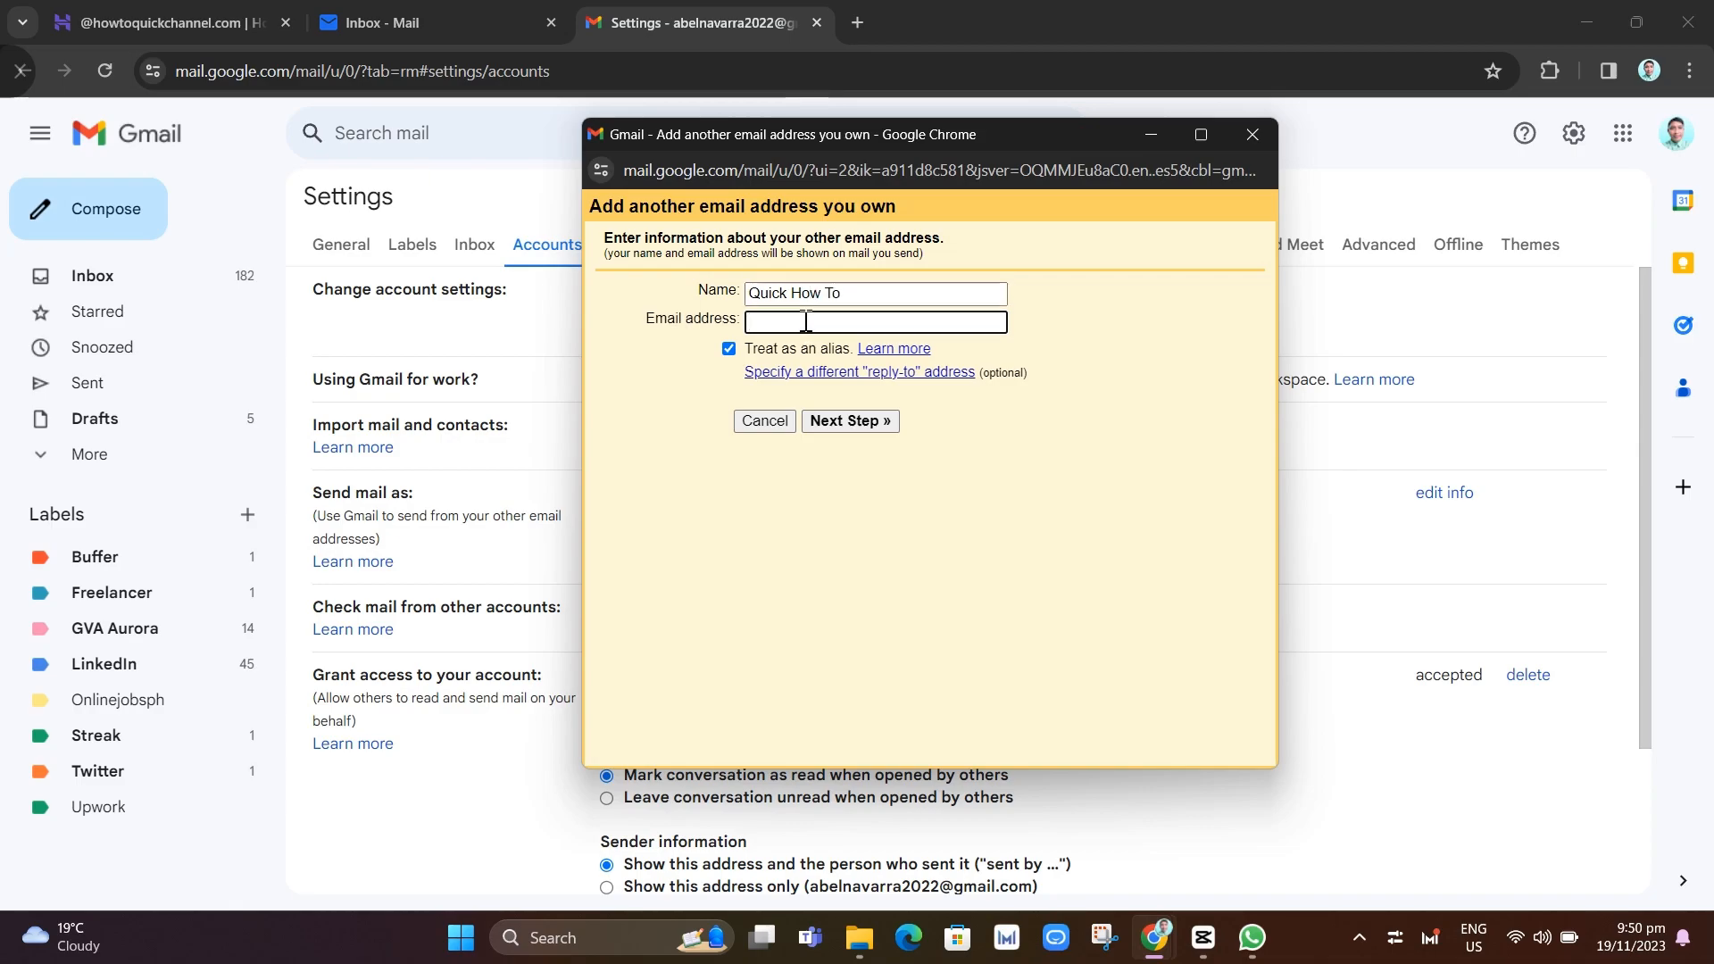
pyautogui.rightClick(805, 322)
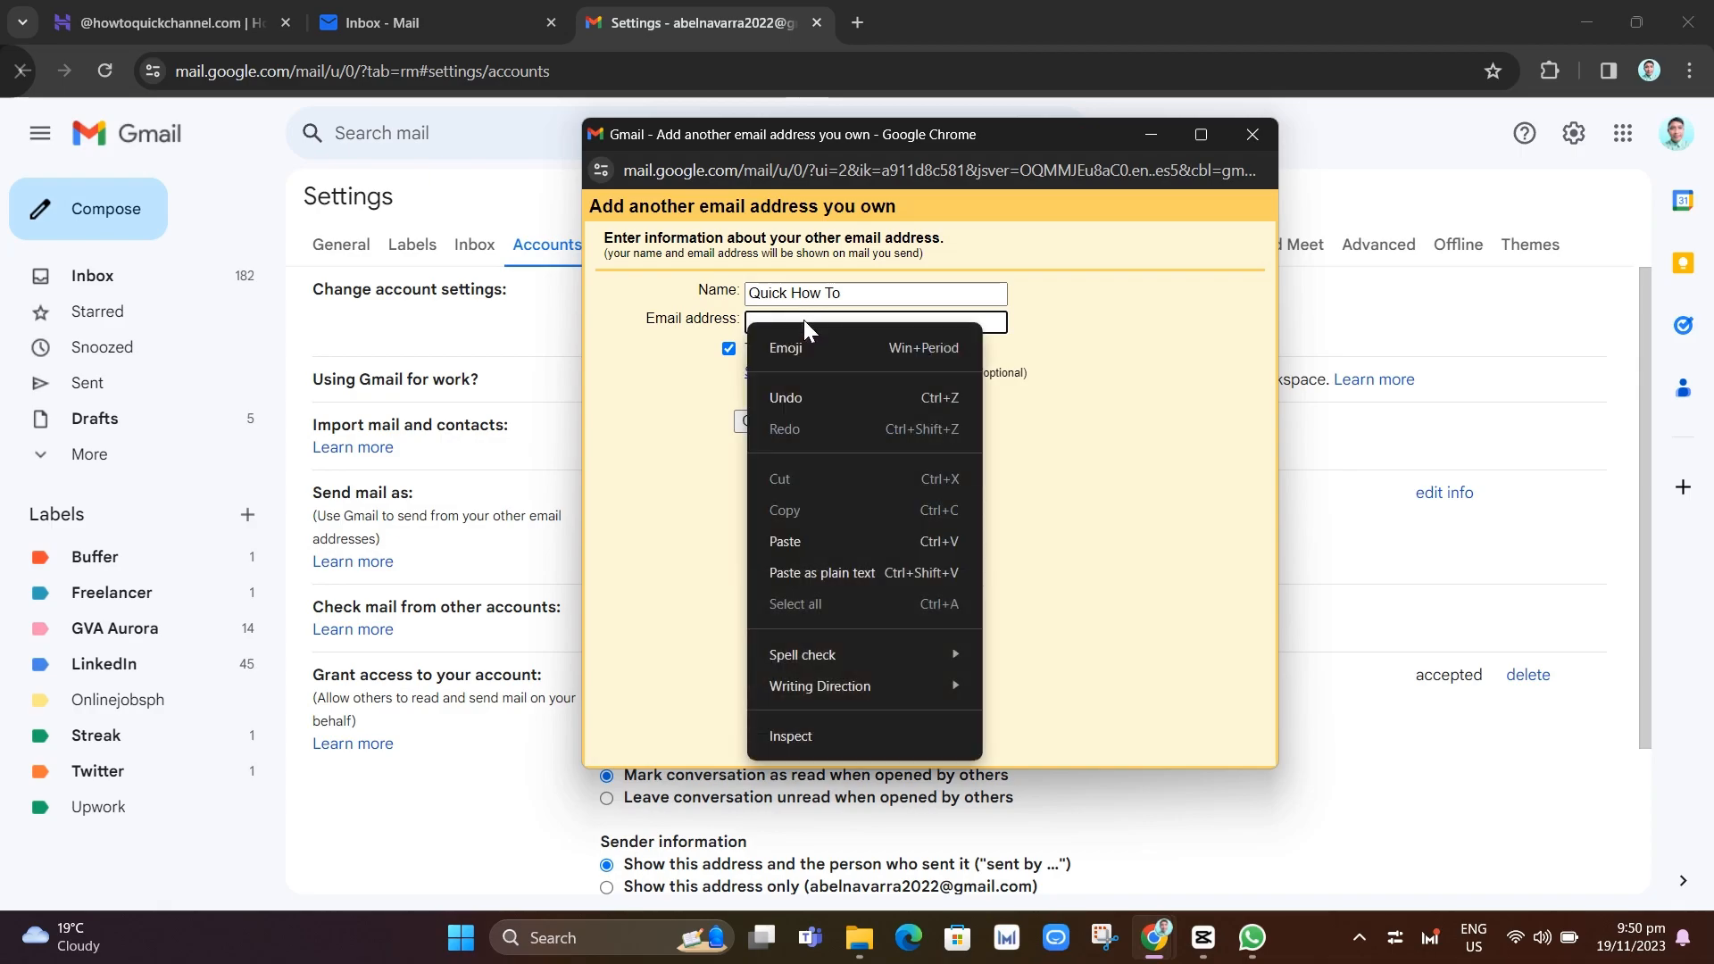
pyautogui.press('Escape')
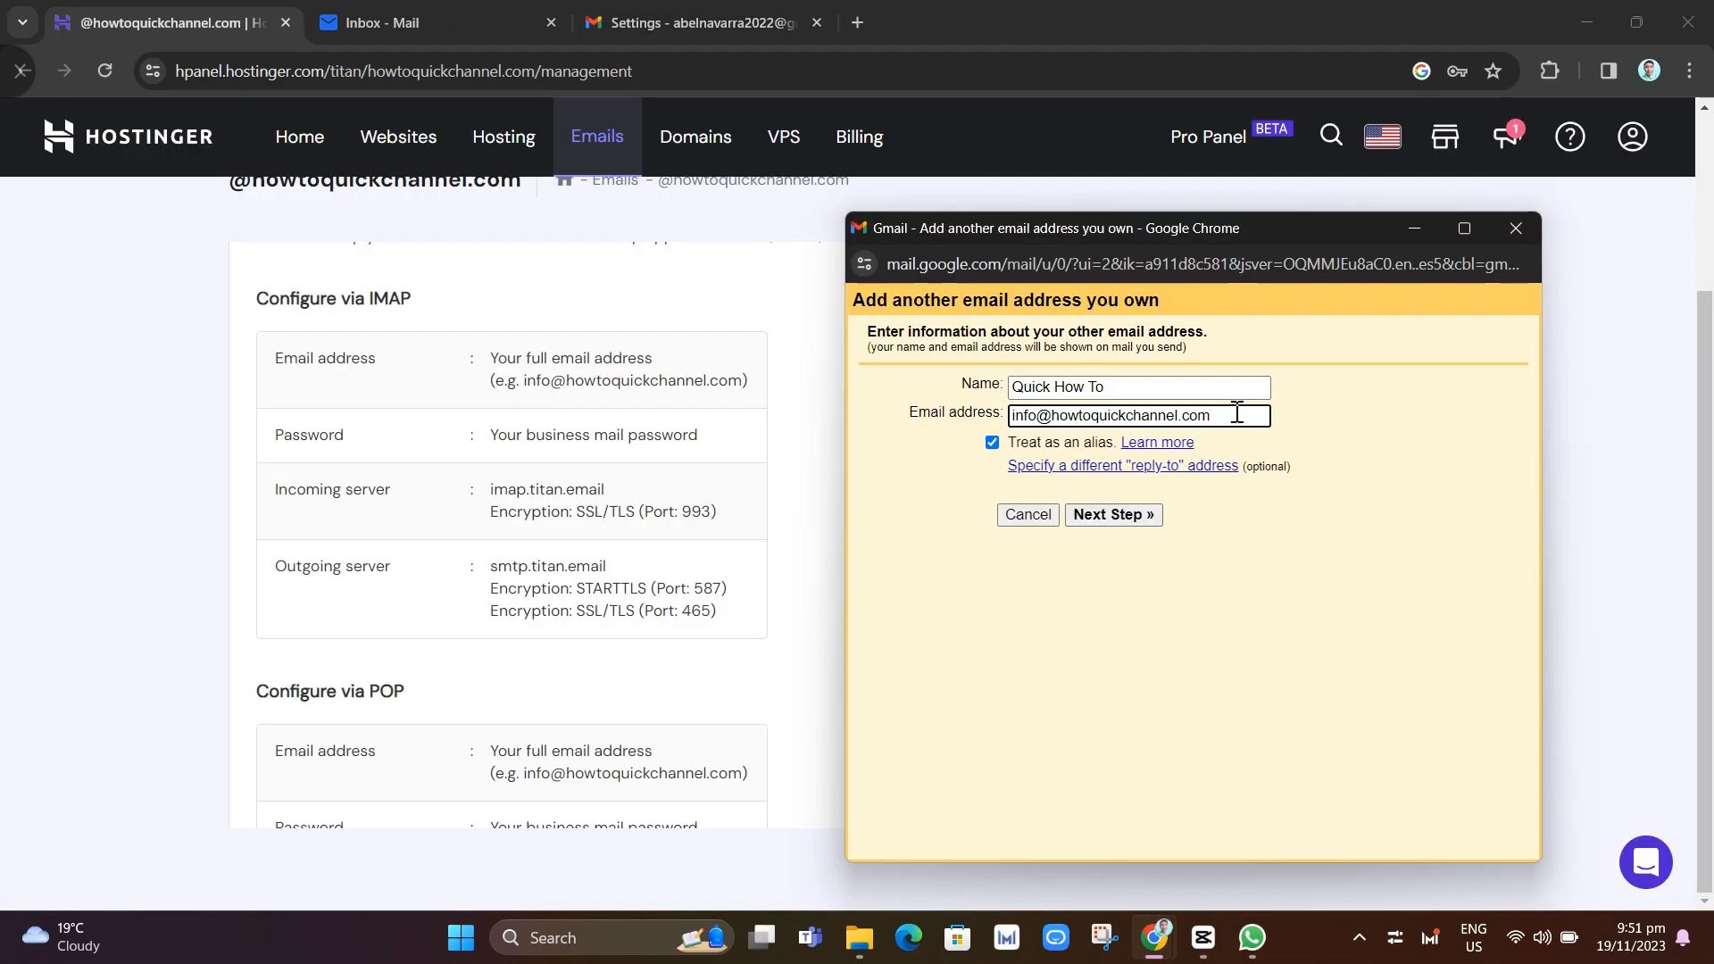
pyautogui.moveTo(1236, 414); pyautogui.dragTo(995, 430)
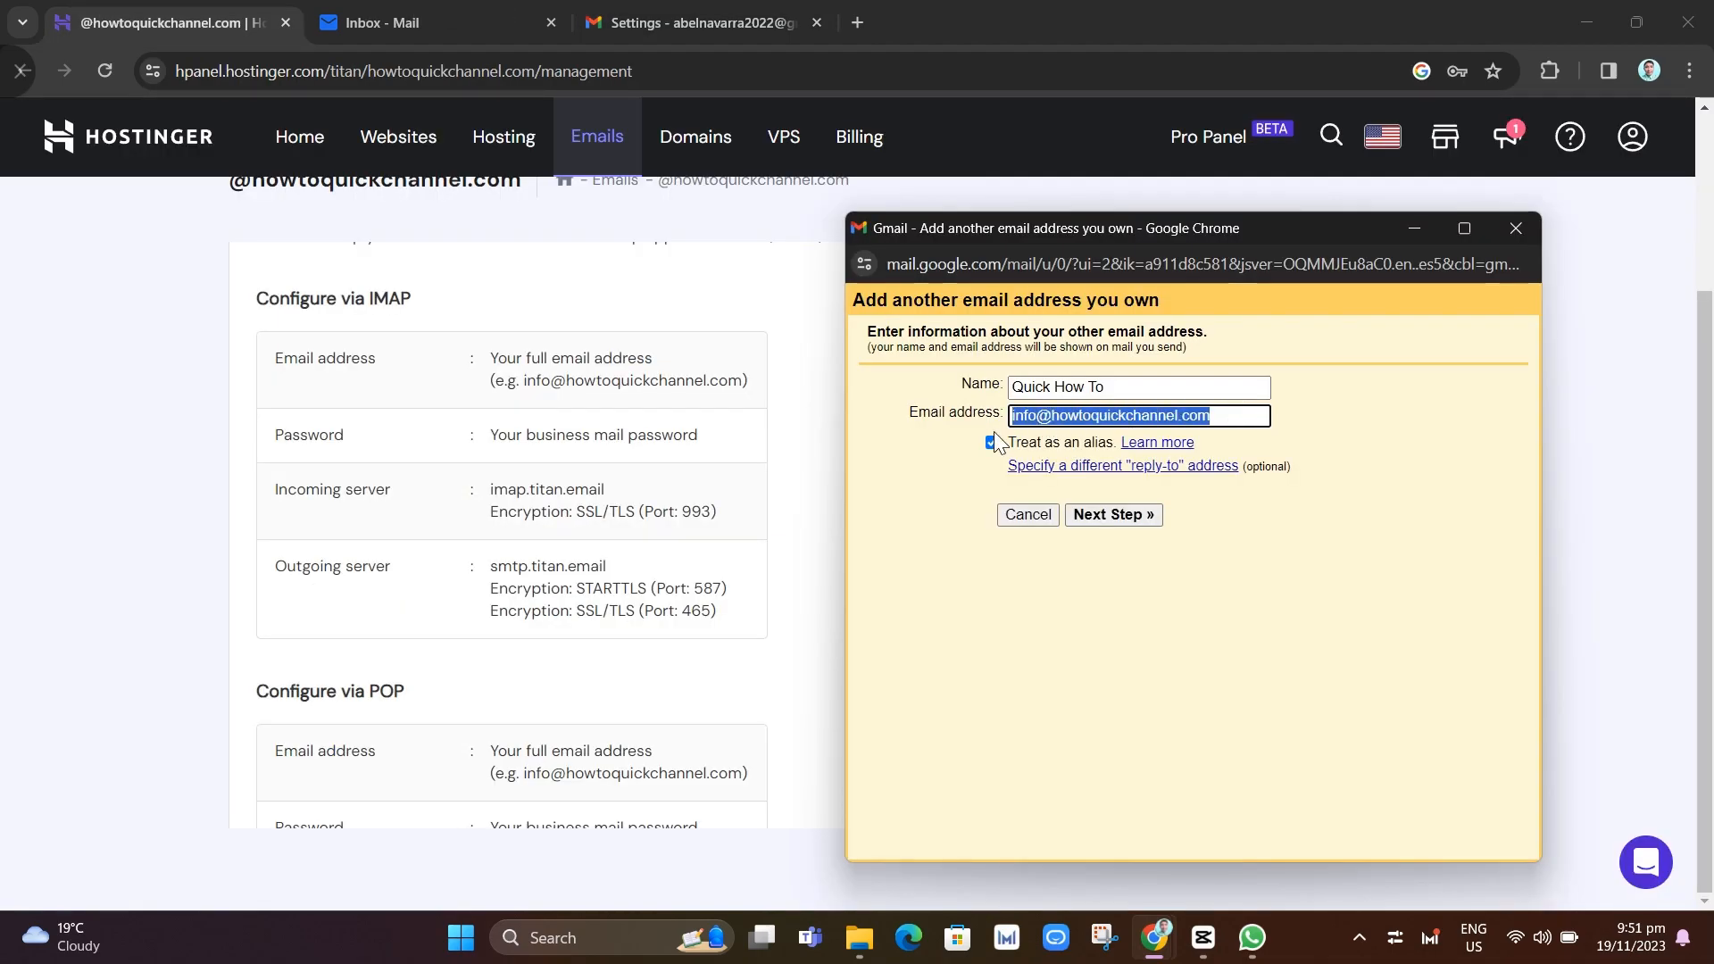
pyautogui.click(1244, 417)
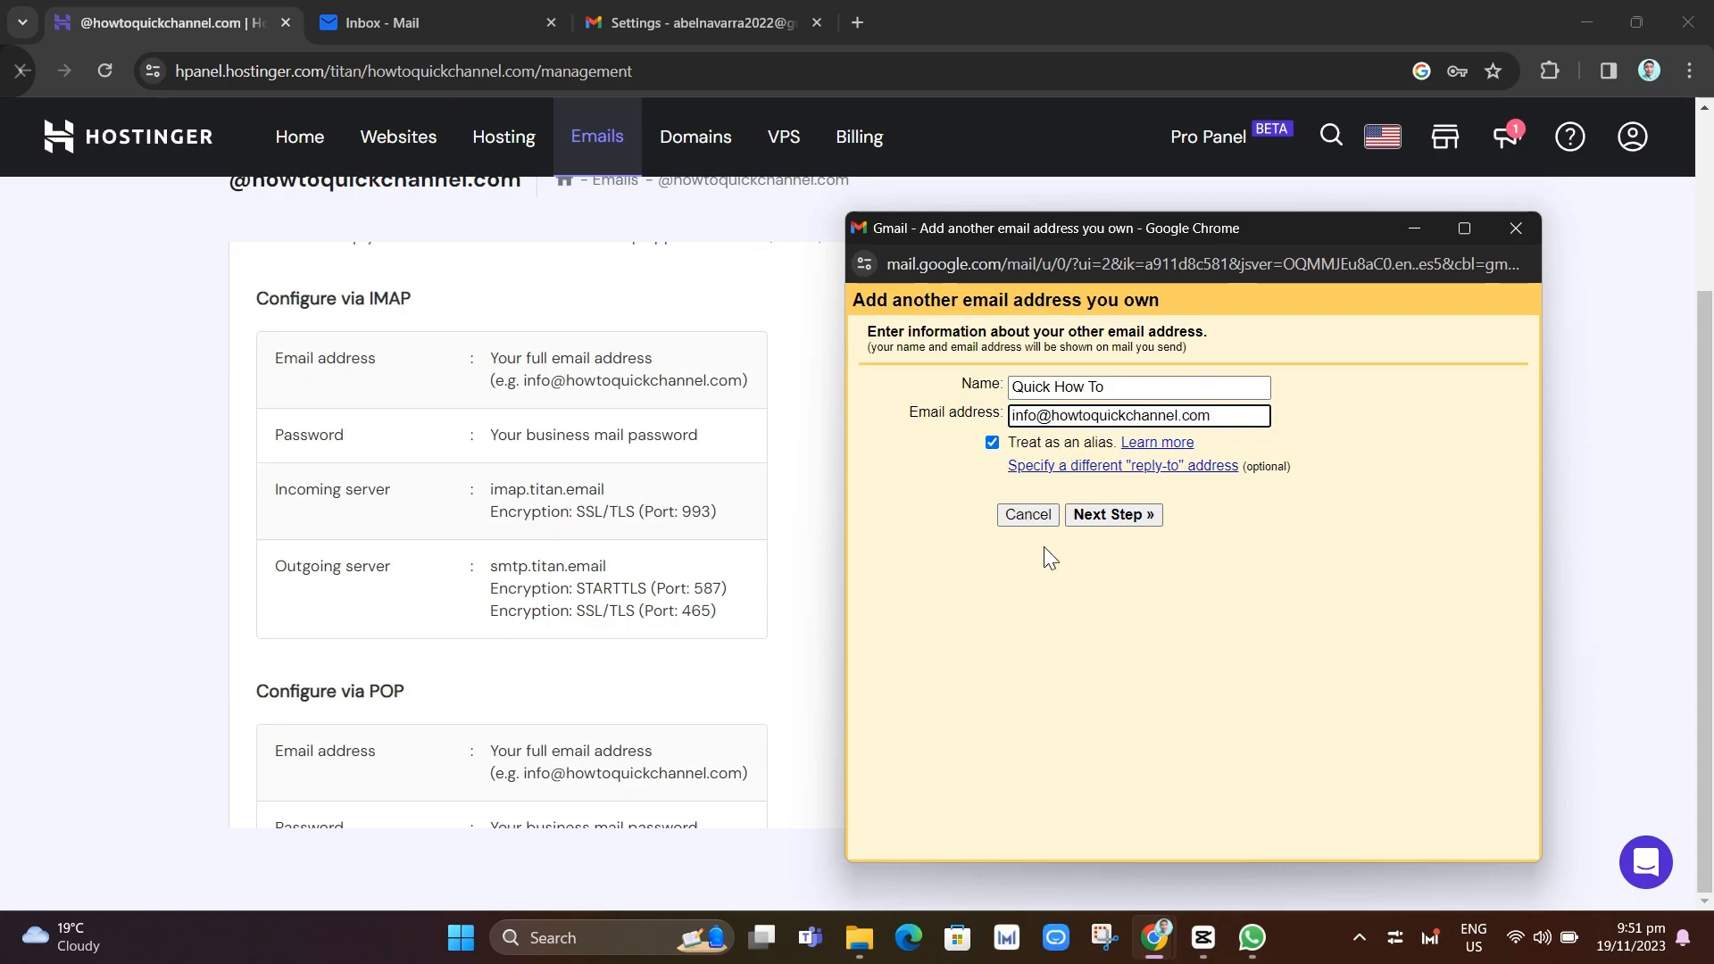
# Set the SMTP server to smtp.titan.email, copied from the hPanel server settings
pyautogui.click(1115, 522)
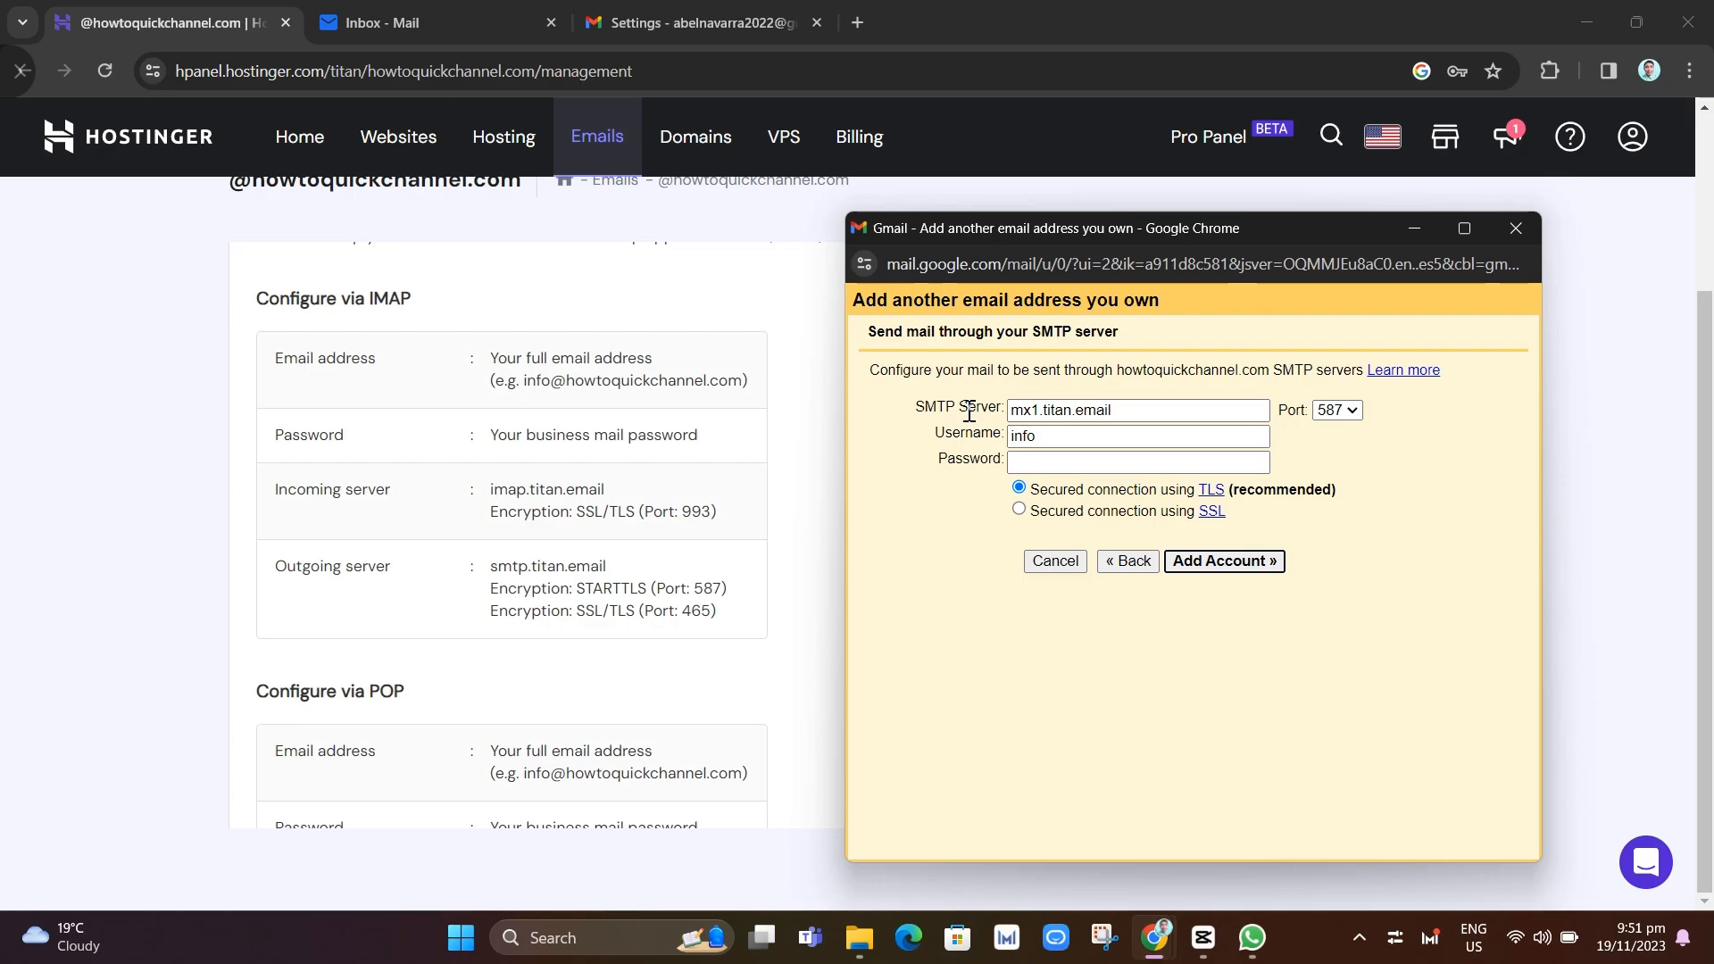
pyautogui.click(577, 212)
pyautogui.scroll(2, 607, 384)
pyautogui.scroll(-6, 636, 562)
pyautogui.scroll(4, 636, 563)
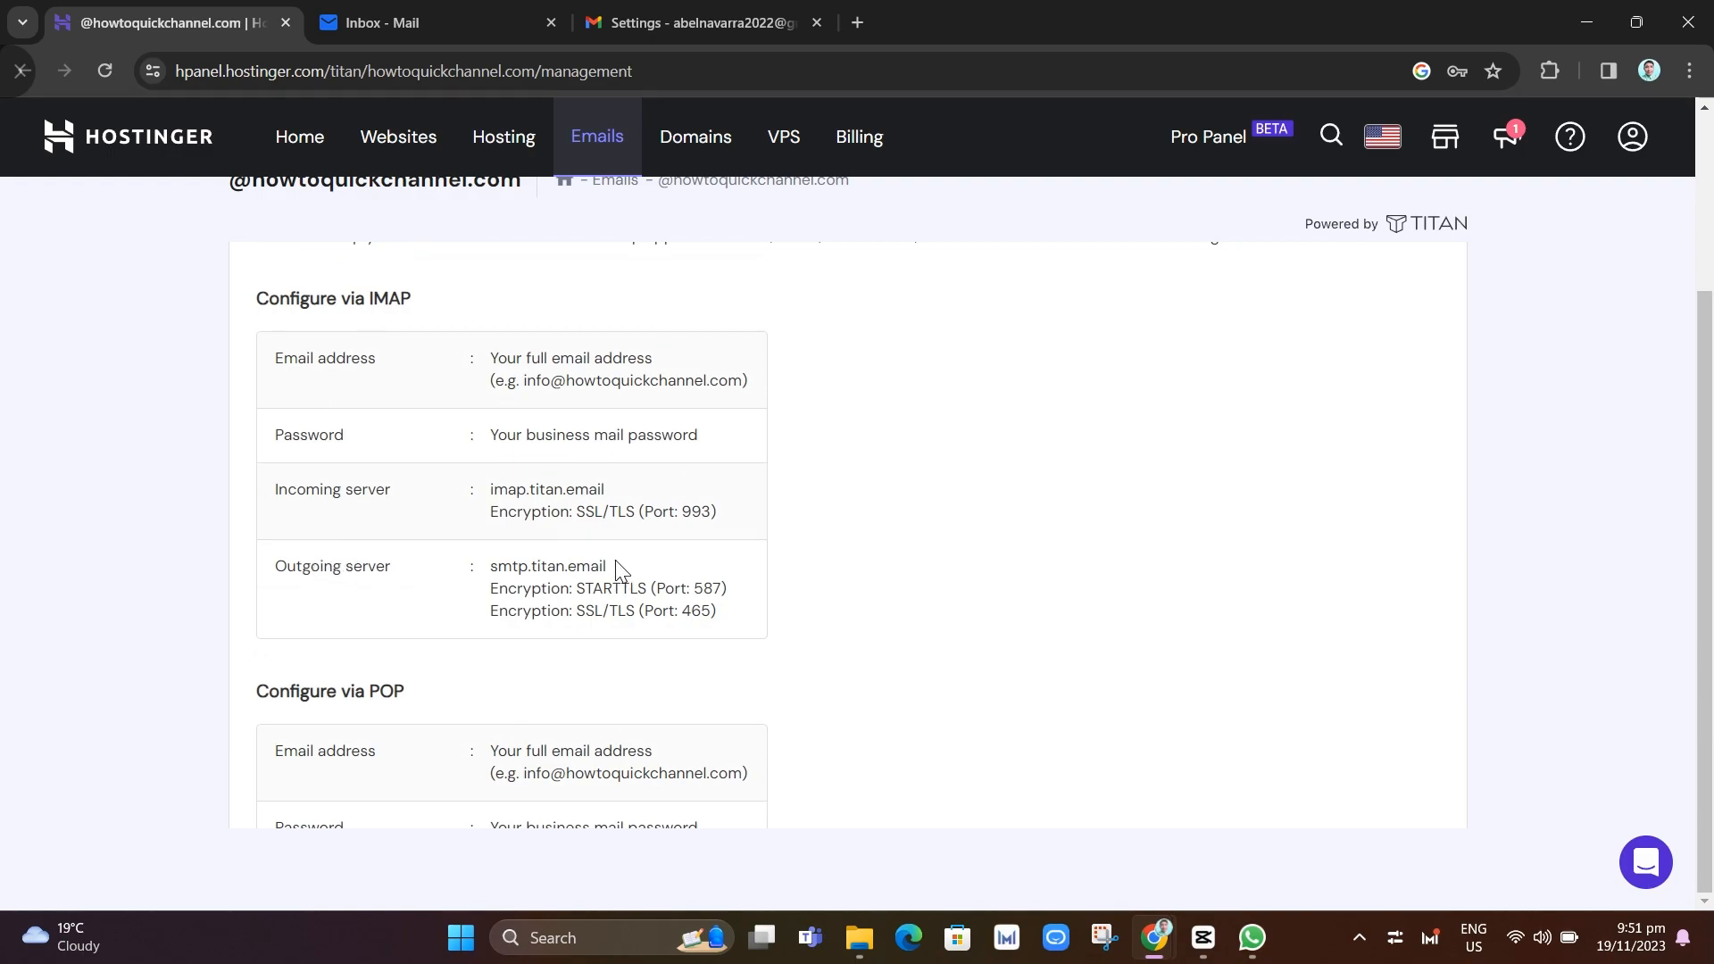
pyautogui.moveTo(611, 566); pyautogui.dragTo(487, 576)
pyautogui.rightClick(487, 569)
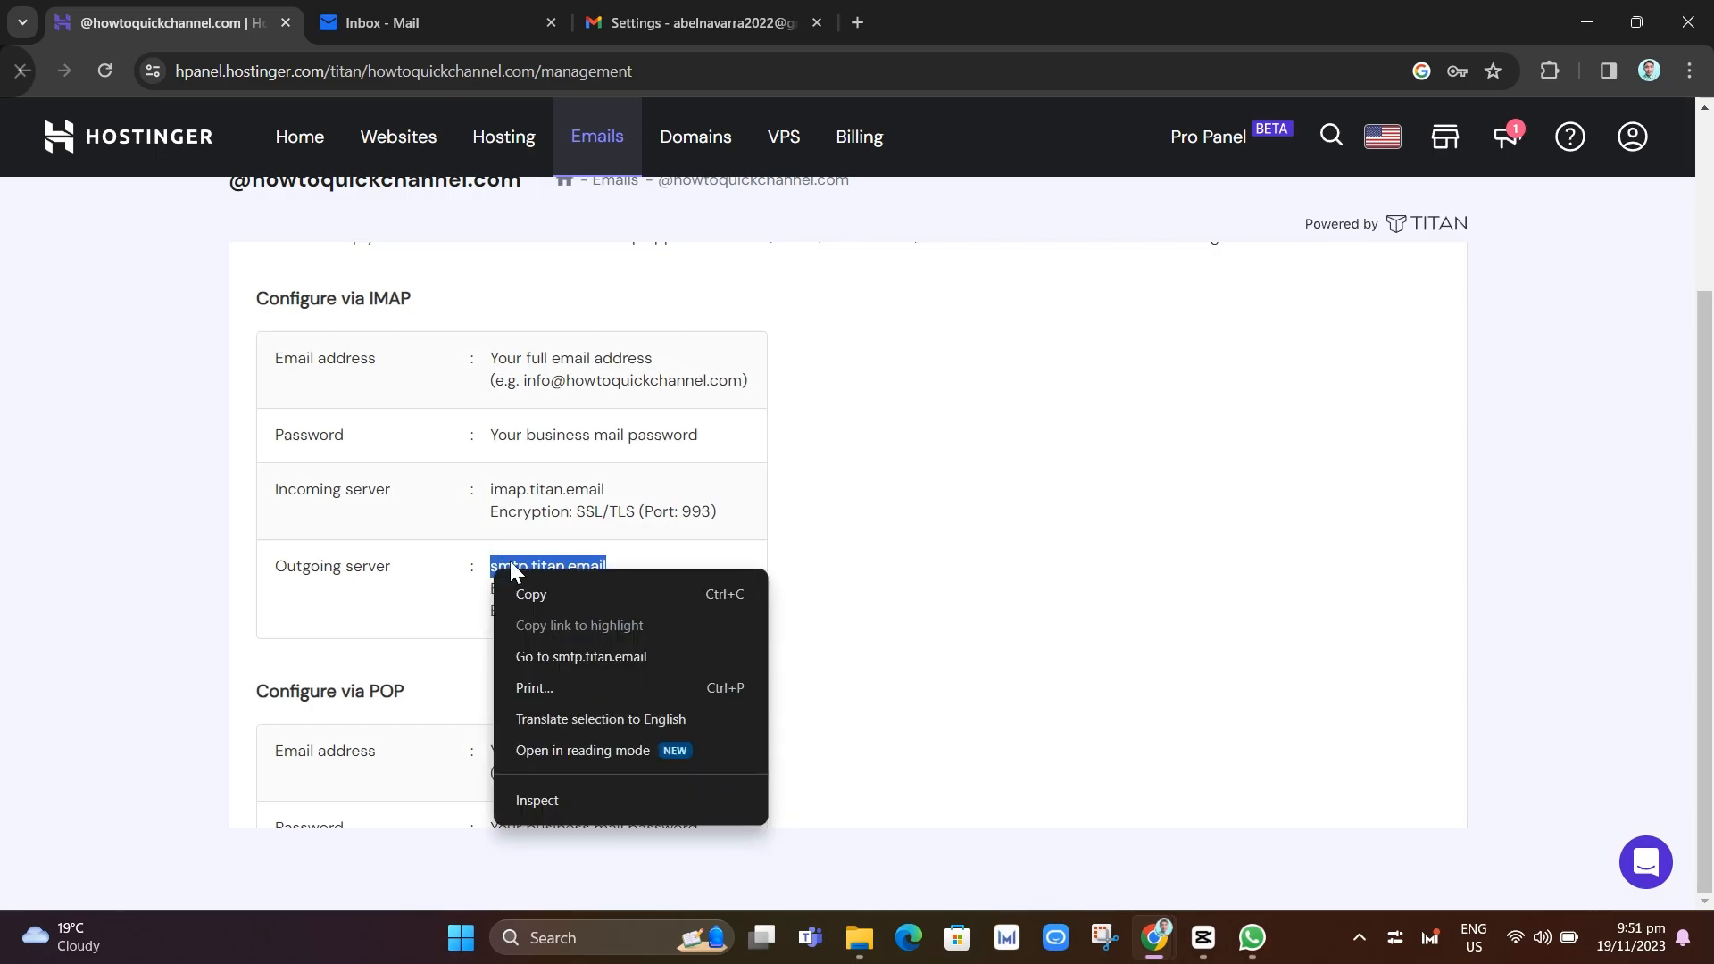
pyautogui.click(574, 587)
pyautogui.moveTo(1154, 937)
pyautogui.click(1286, 806)
pyautogui.tripleClick(1054, 409)
pyautogui.hotkey('ctrl', 'v')
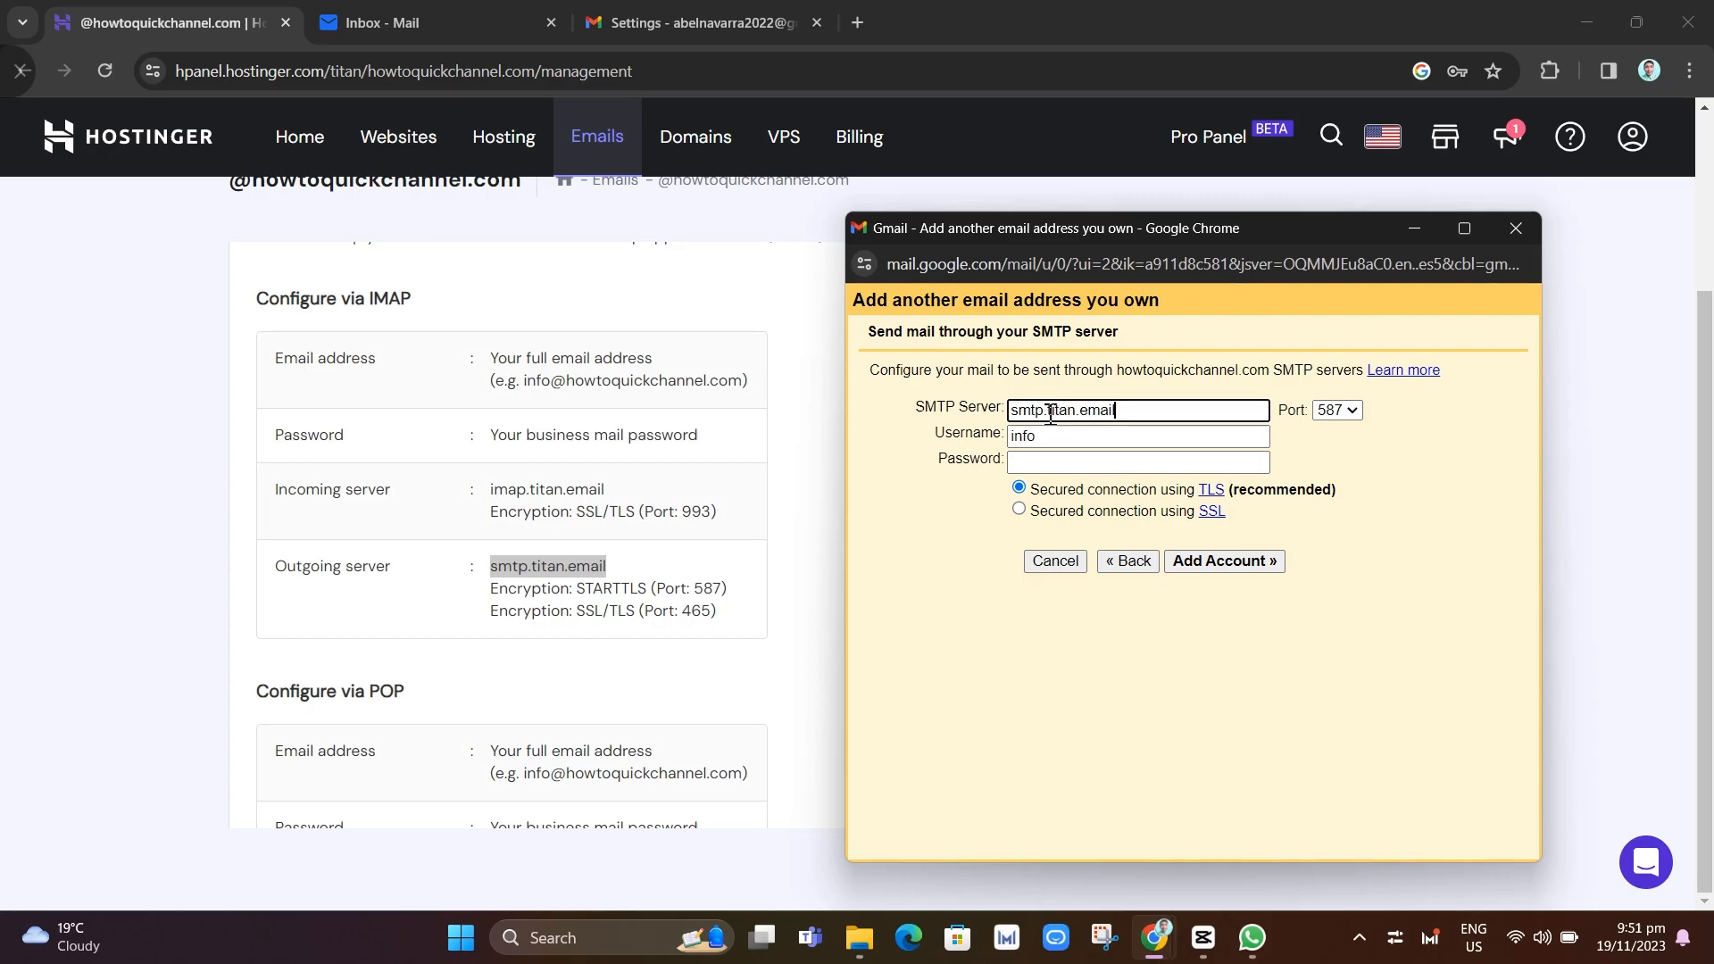
# Complete the username as the full domain address, enter its password, add the account and save the password
pyautogui.click(1051, 434)
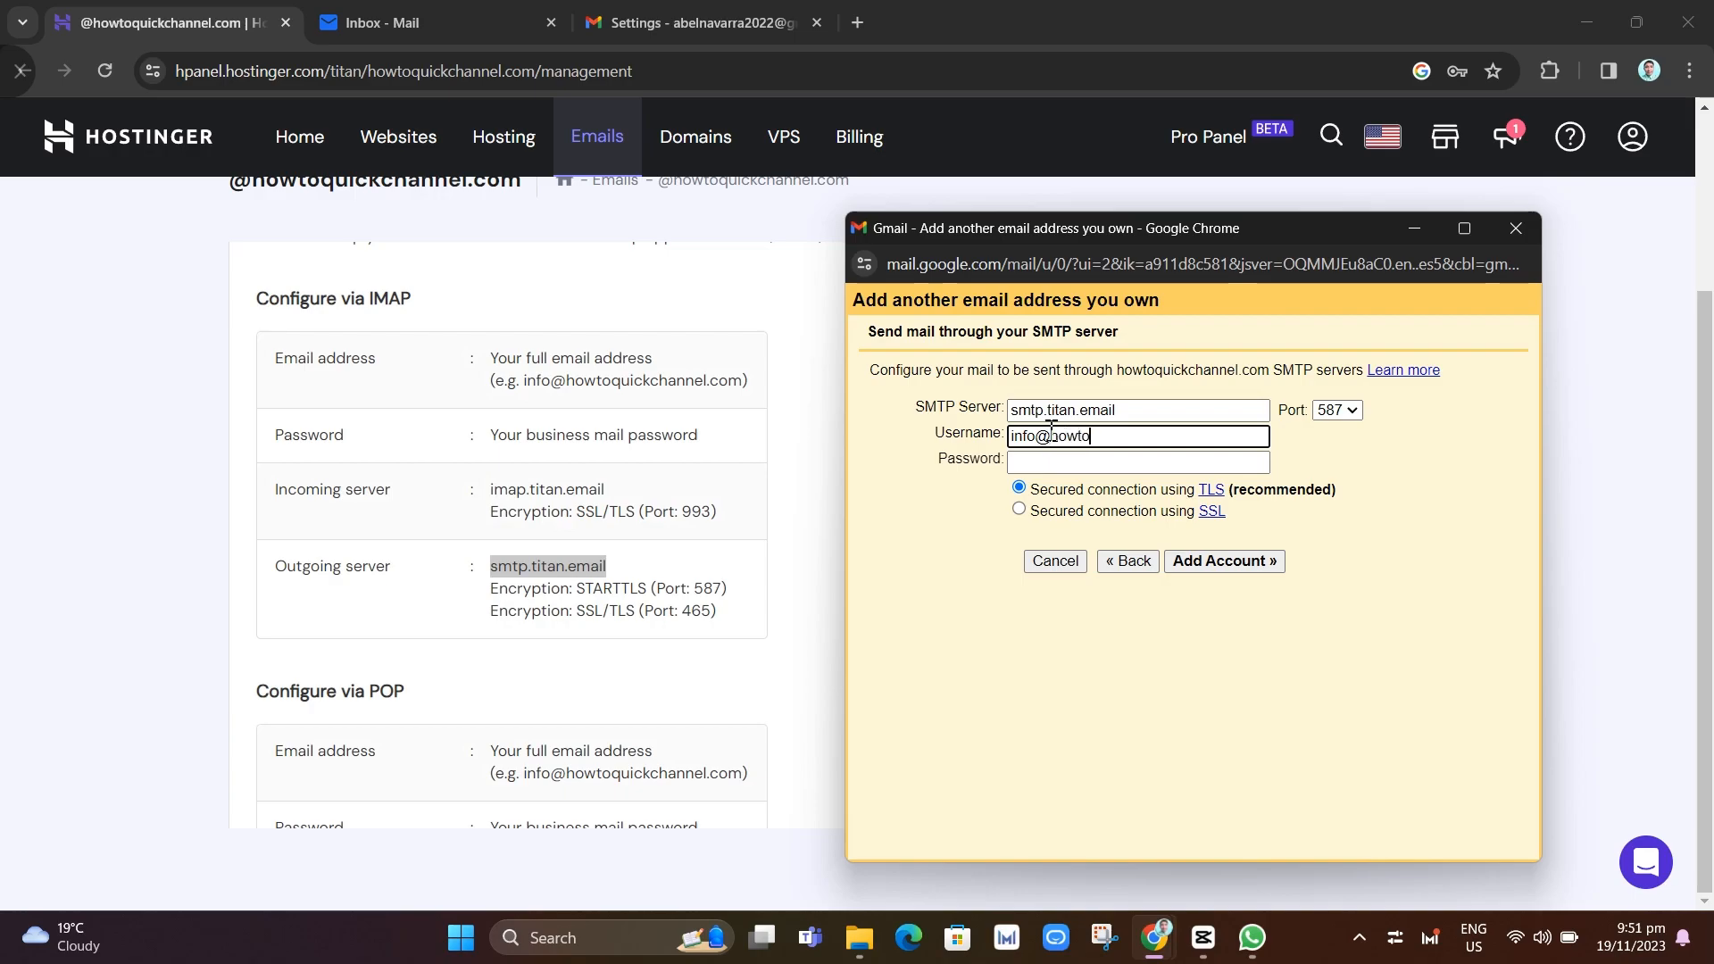
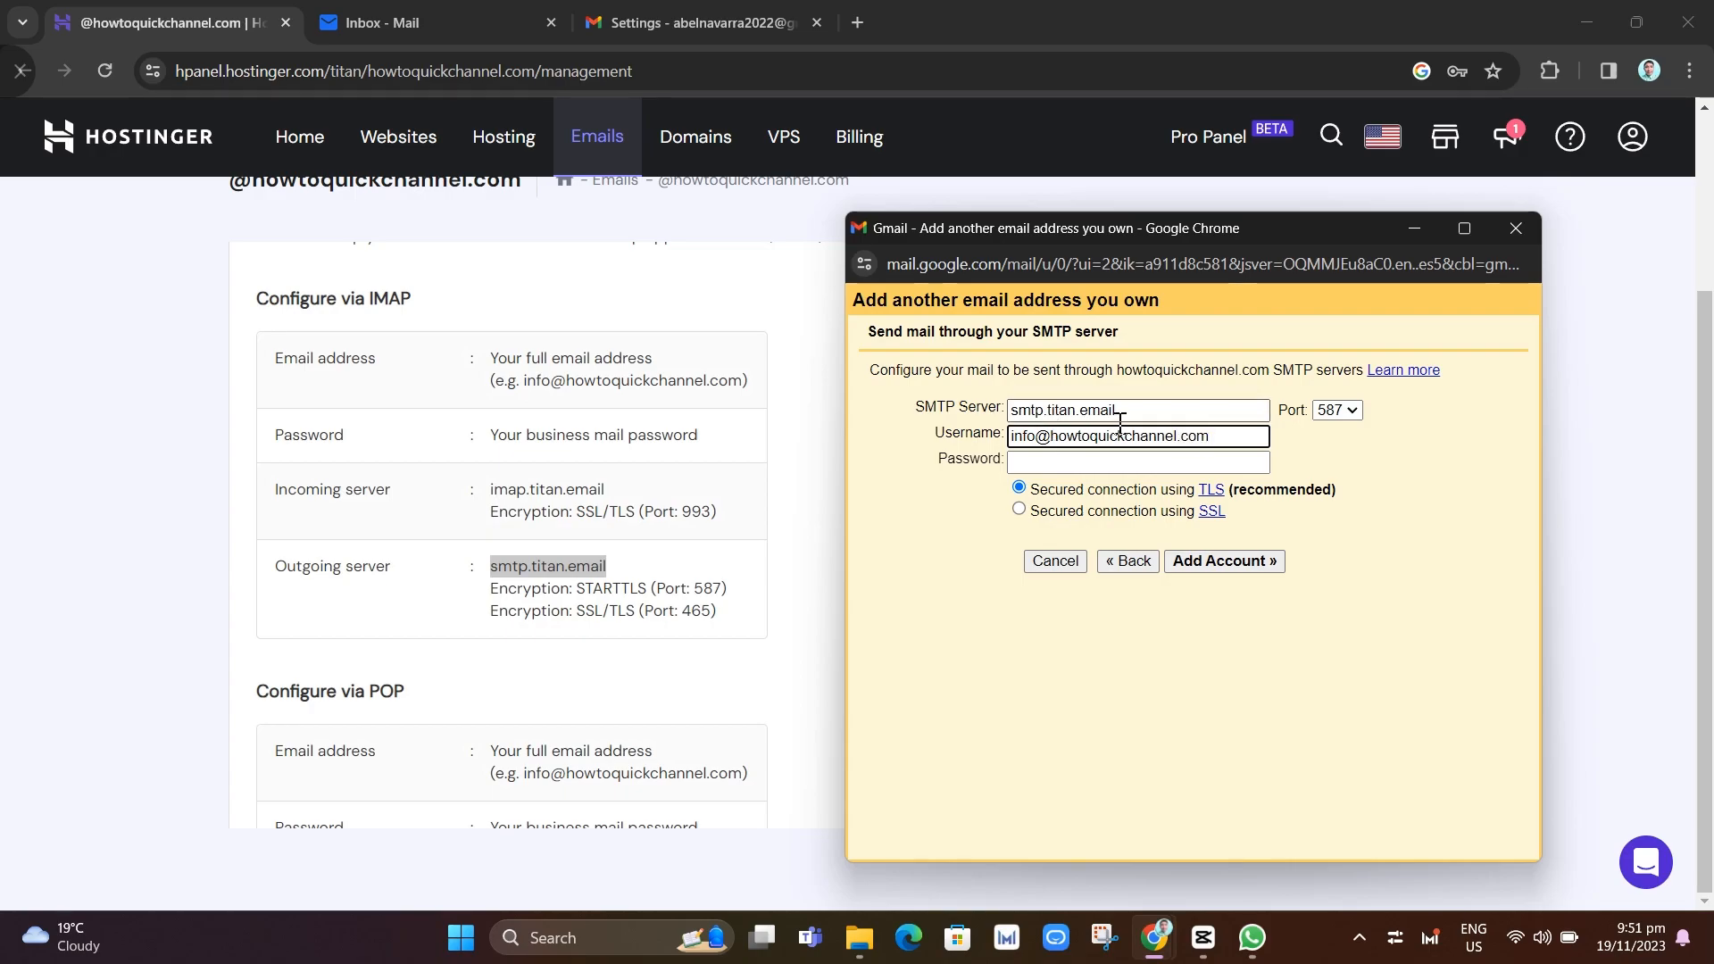
pyautogui.click(1122, 462)
pyautogui.write('********')
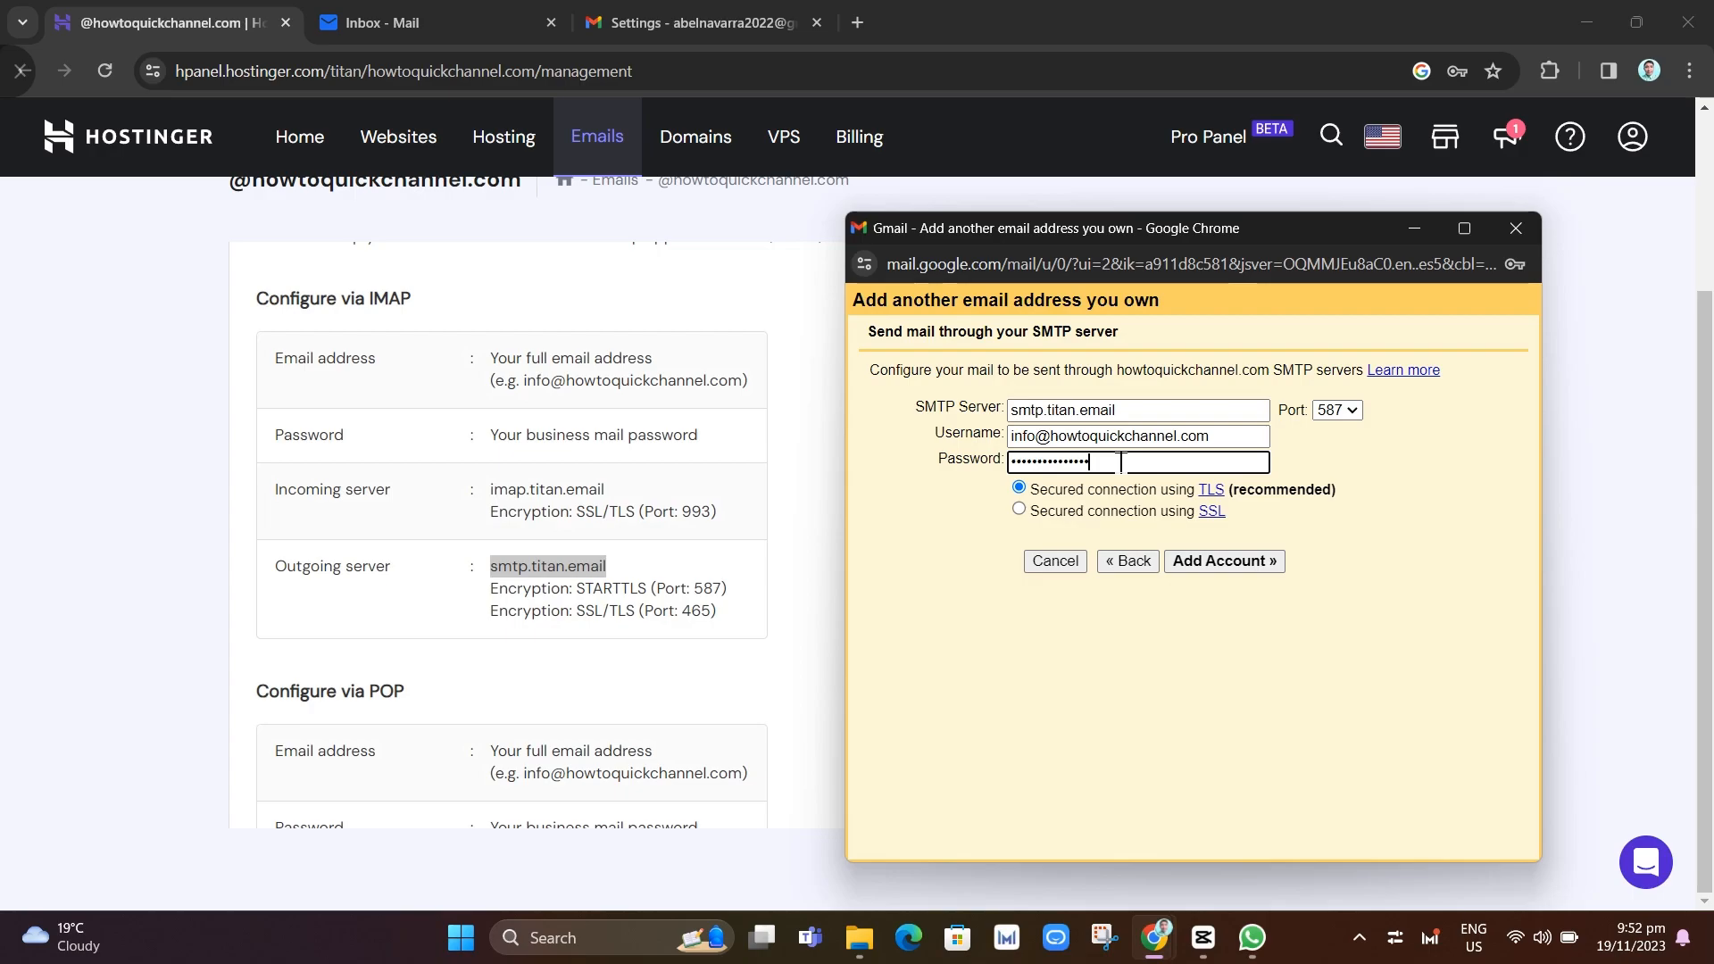
pyautogui.click(1246, 563)
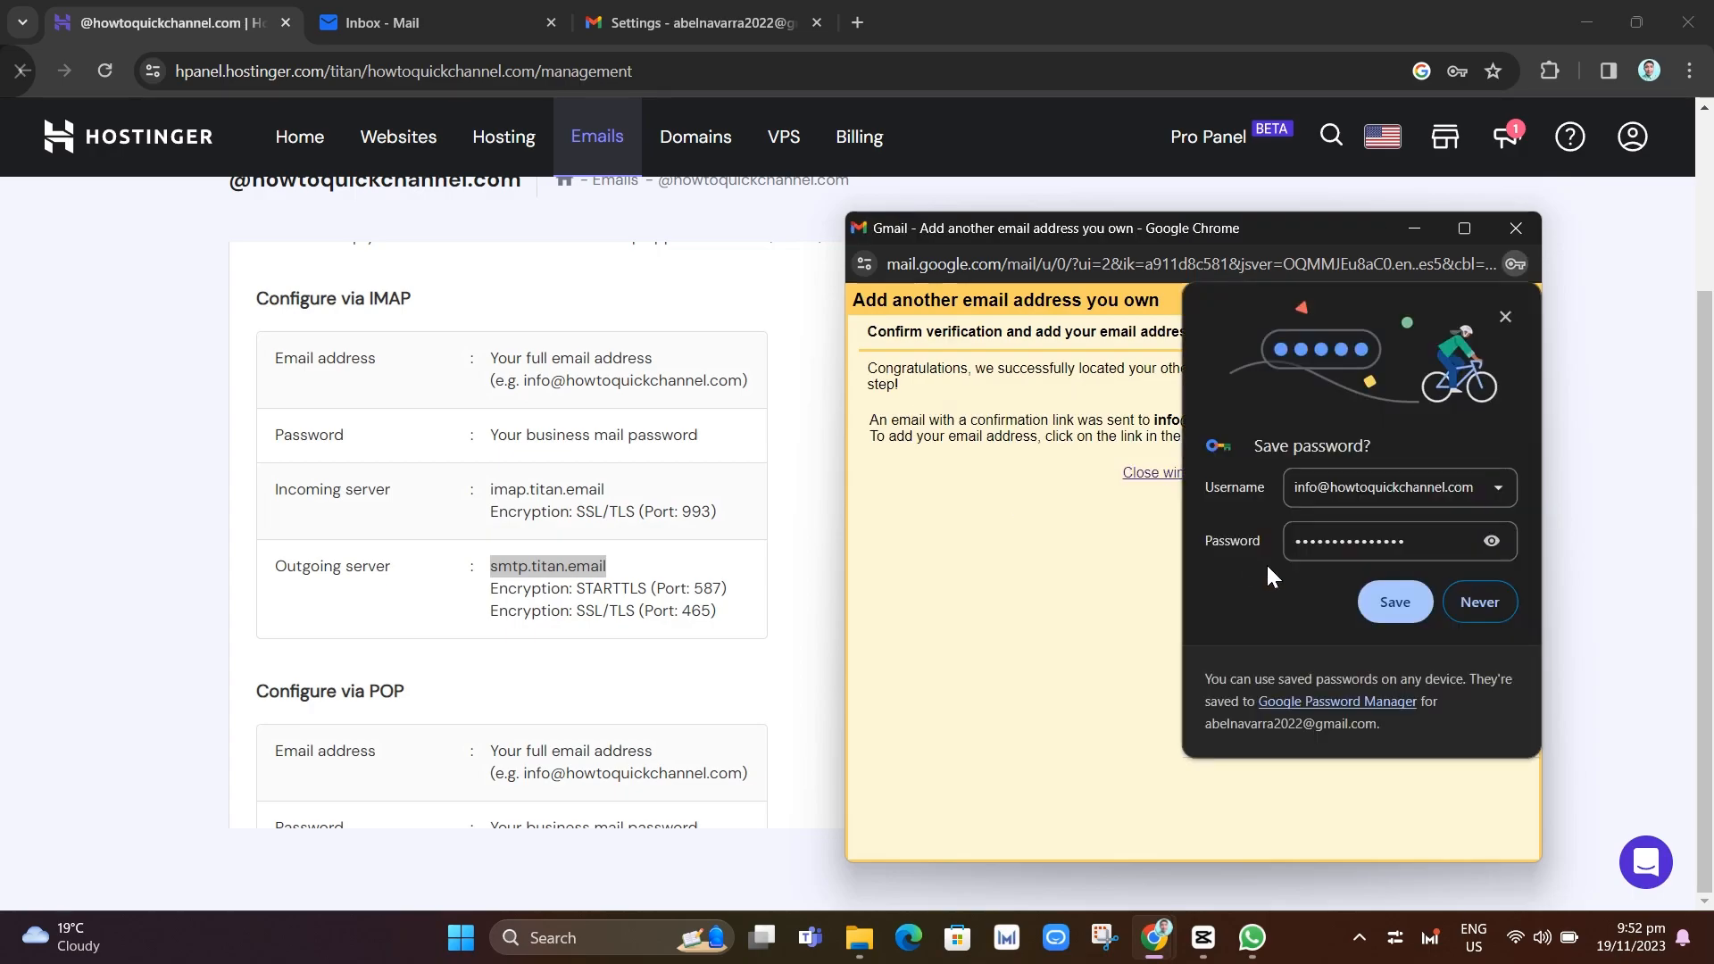
pyautogui.click(1389, 603)
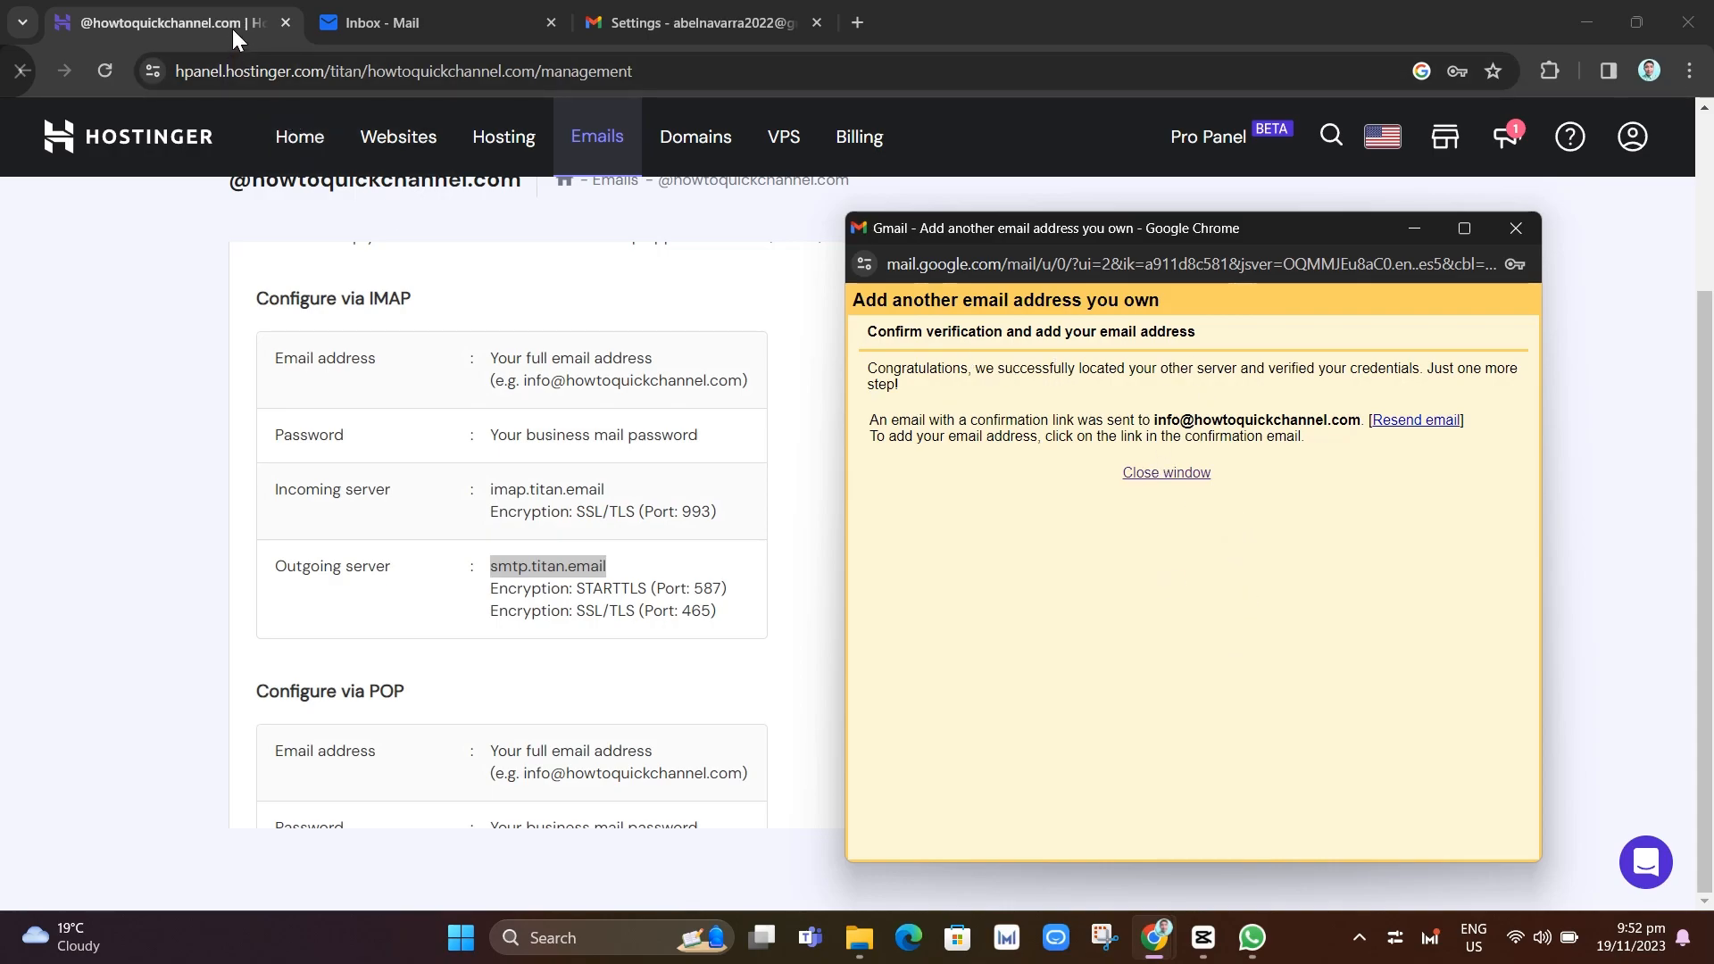
# Open the Gmail Team confirmation email in the Titan inbox, dismissing the welcome, apps and setup popups
pyautogui.click(379, 11)
pyautogui.click(858, 790)
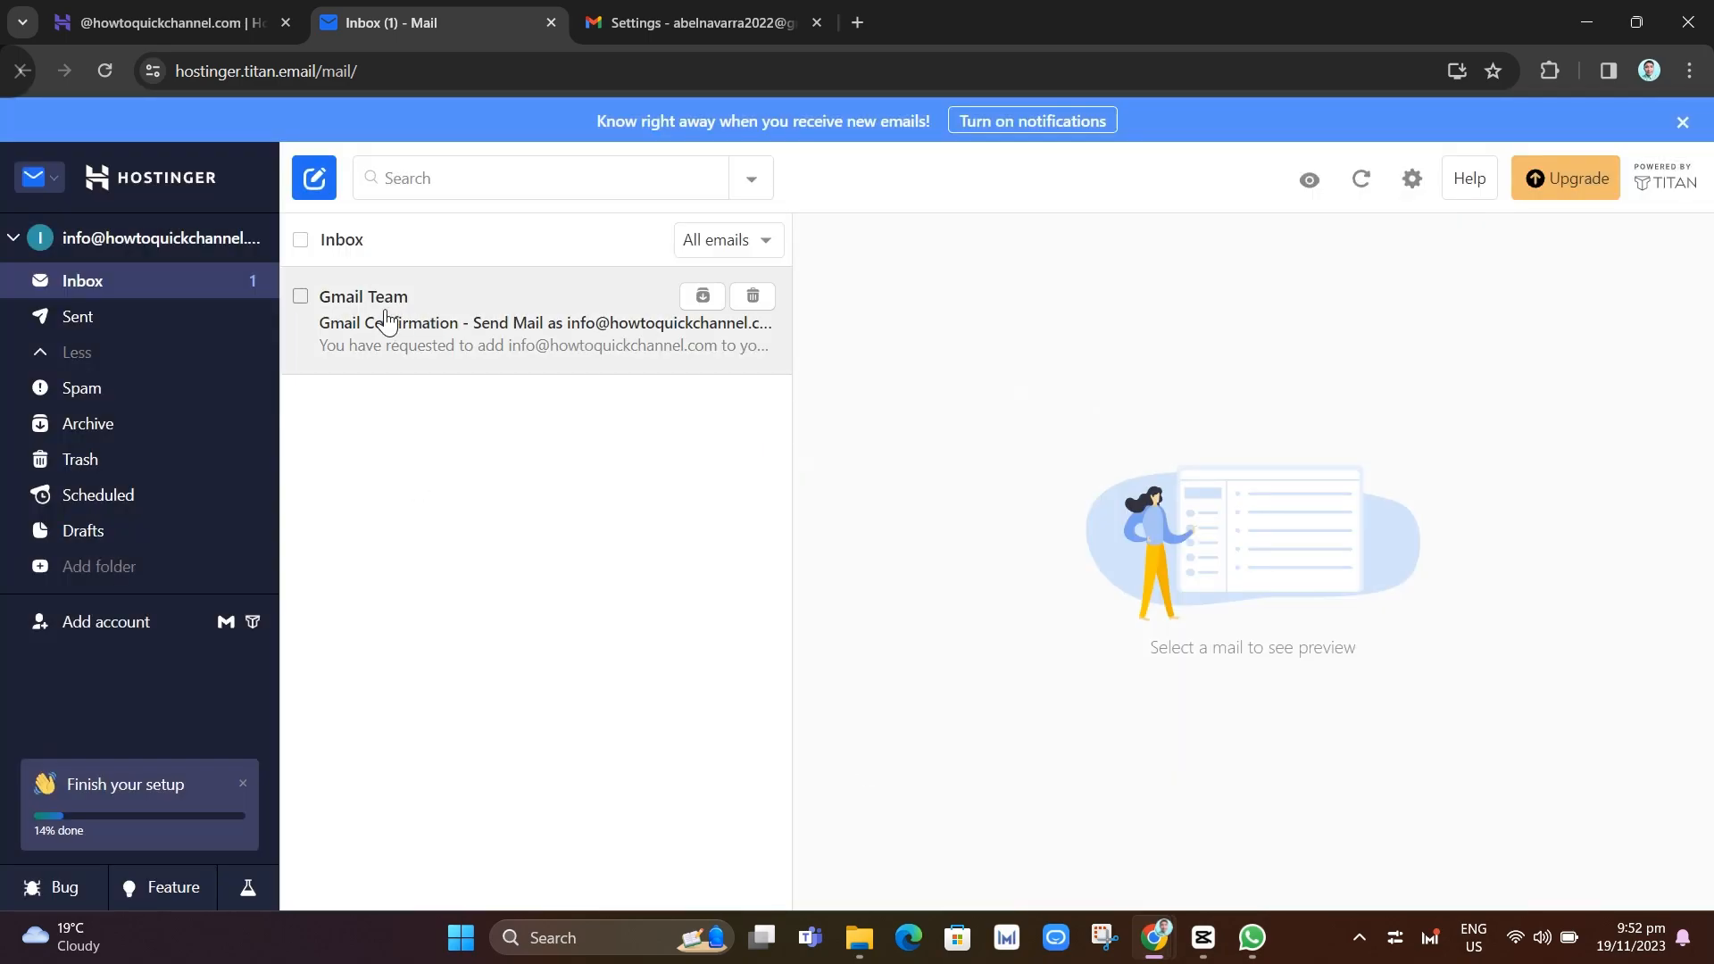
pyautogui.click(516, 318)
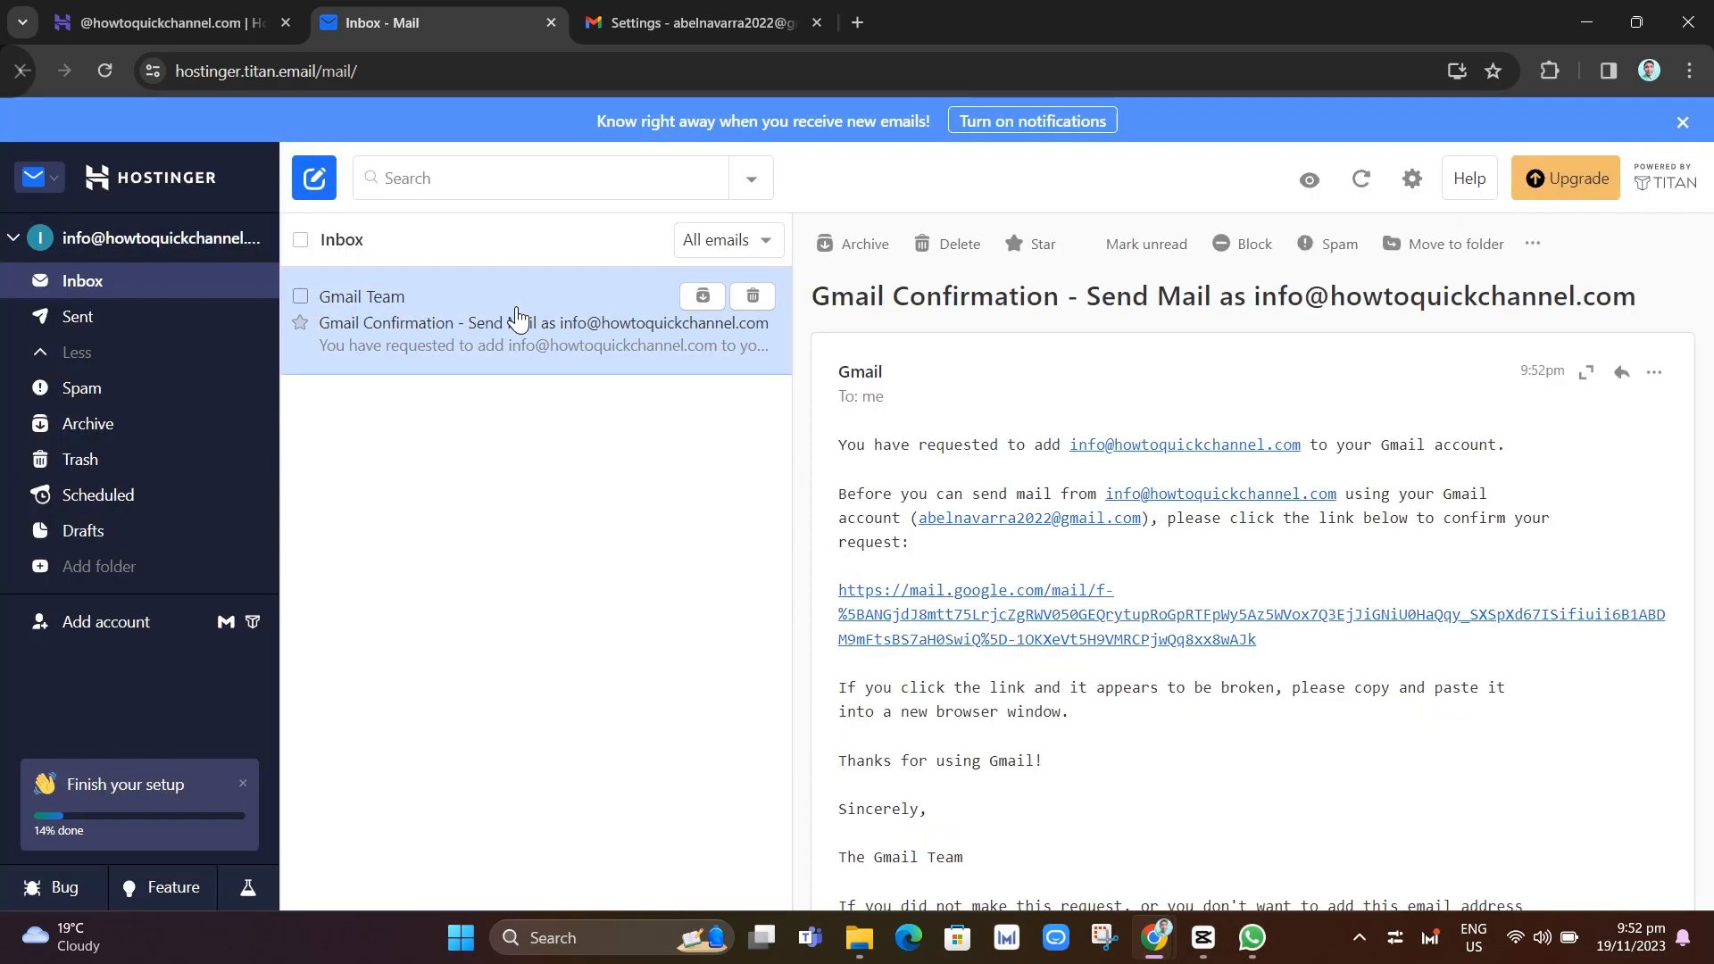
pyautogui.scroll(-2, 1394, 712)
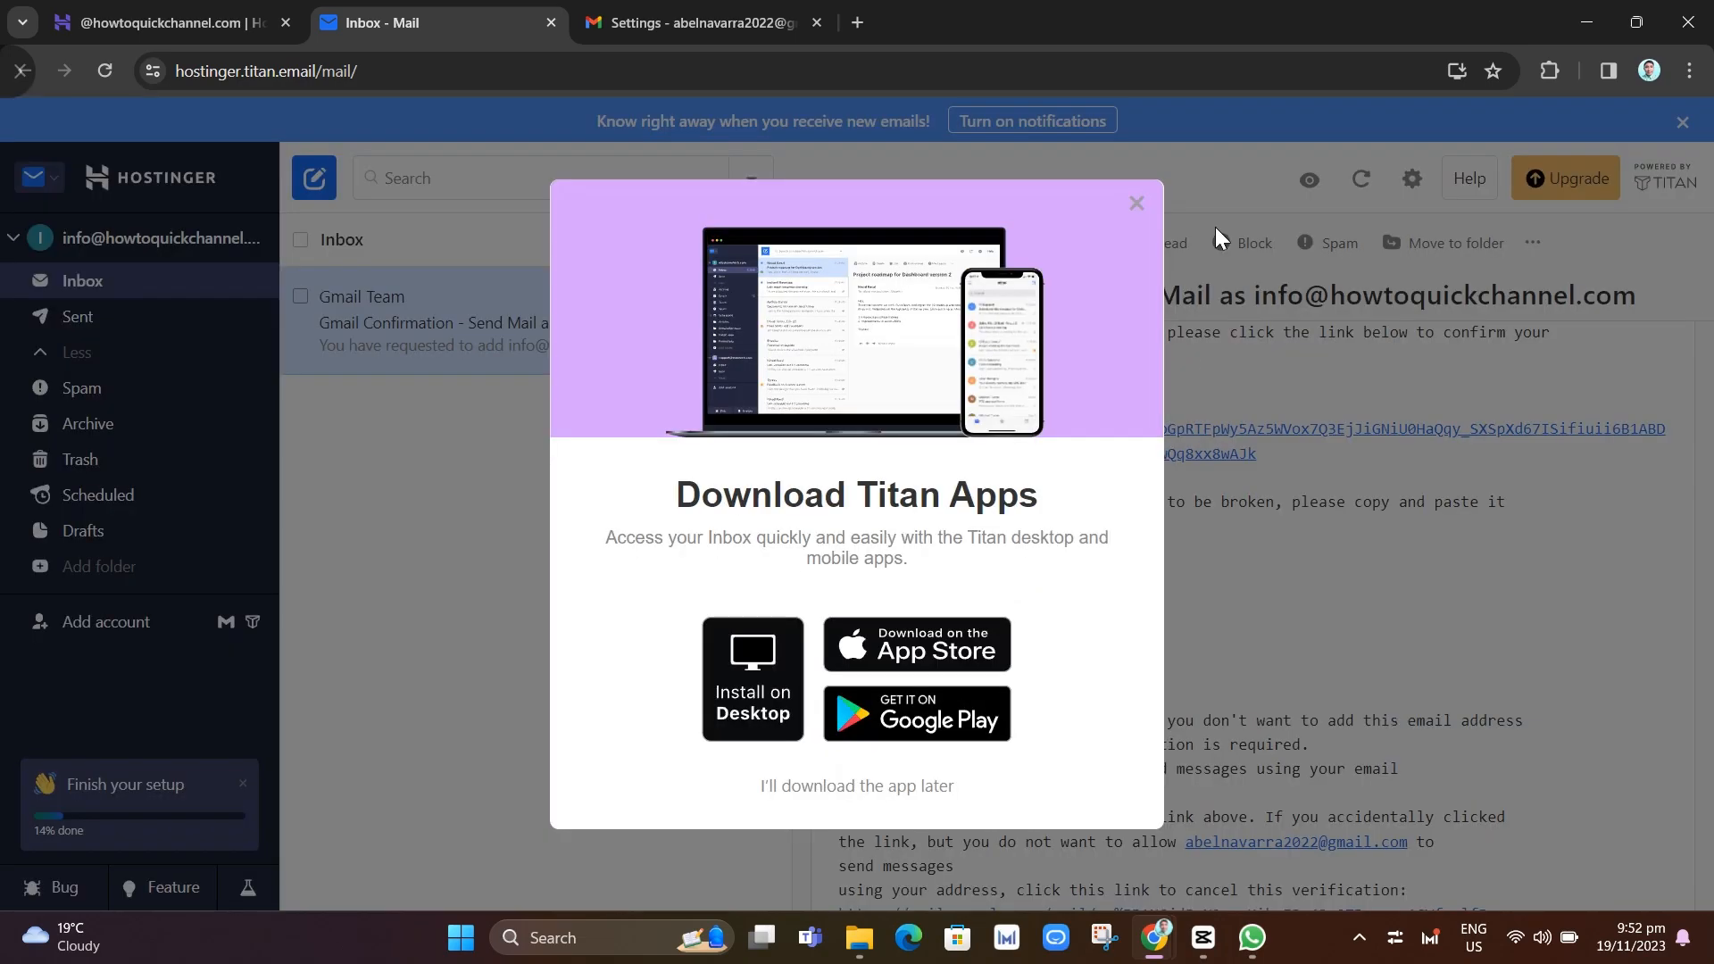
pyautogui.click(1136, 203)
pyautogui.scroll(2, 1427, 593)
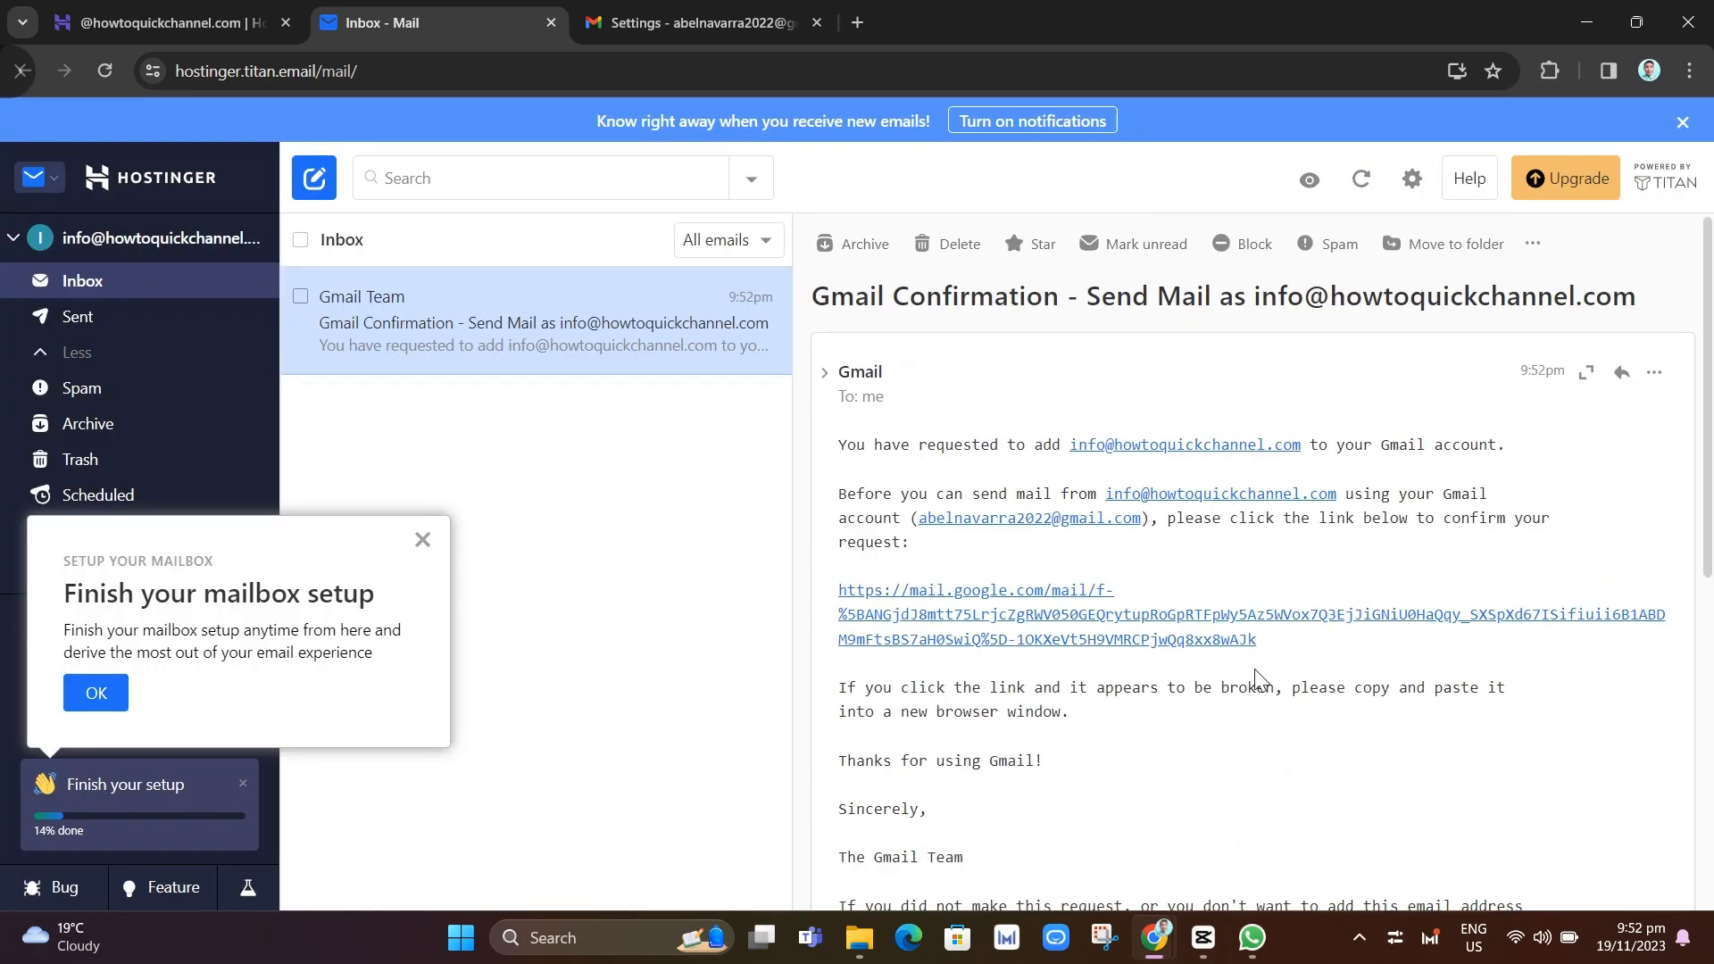
pyautogui.click(420, 541)
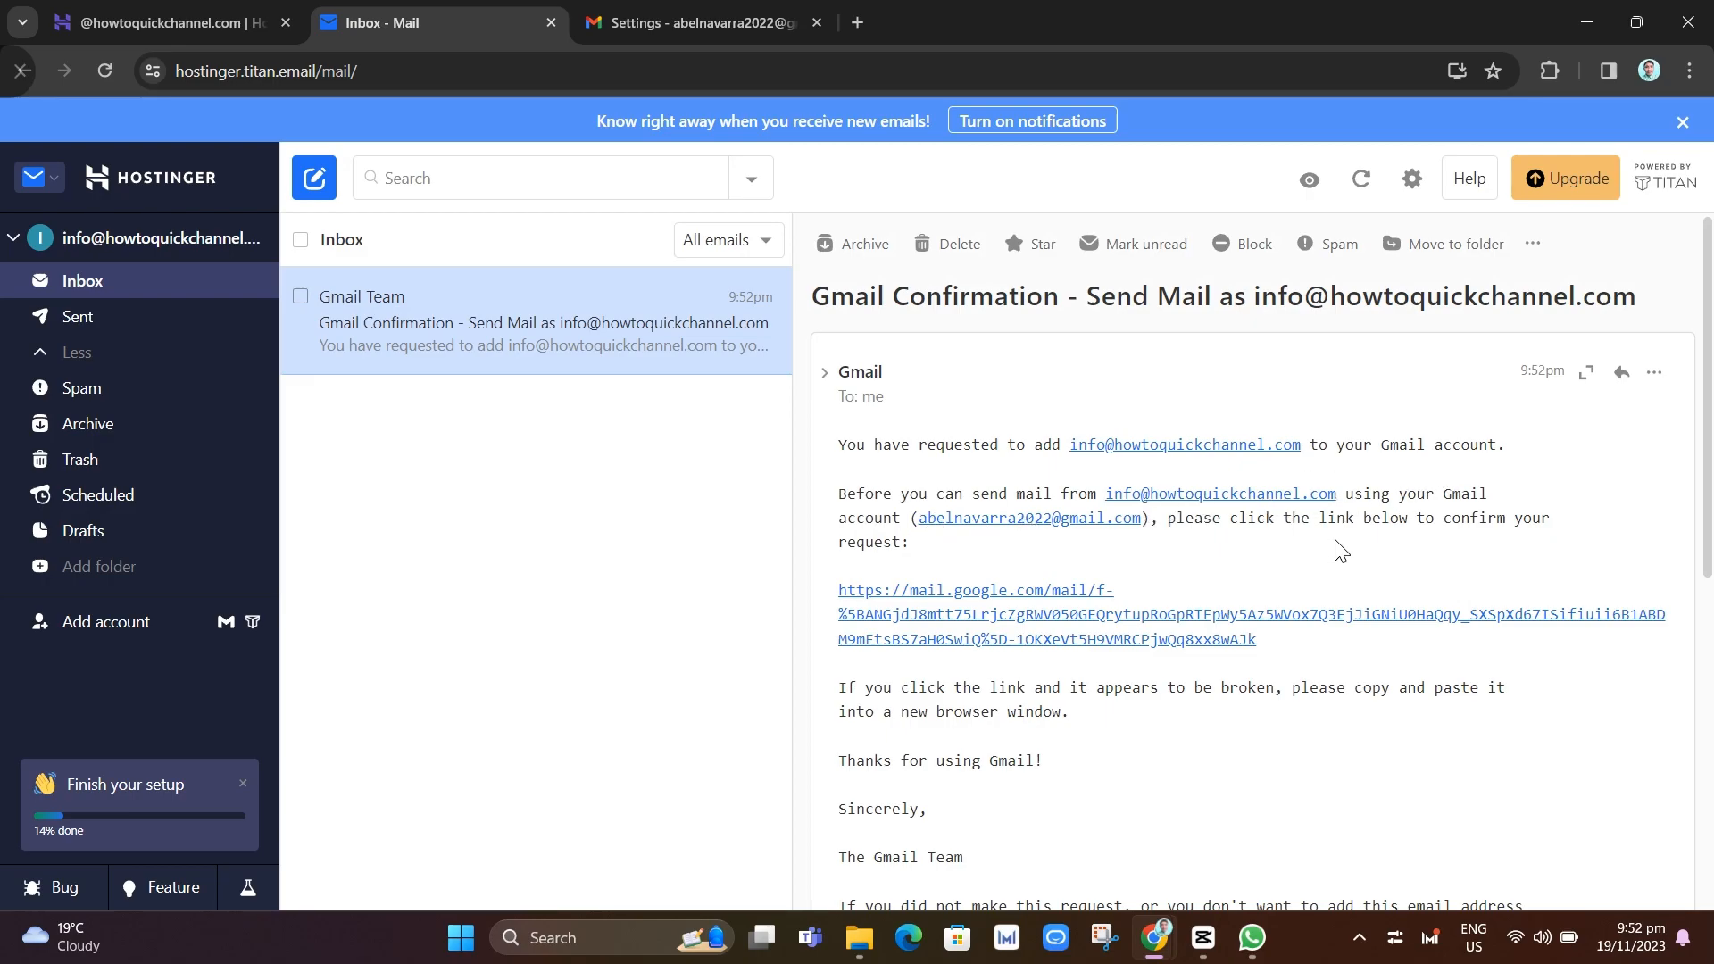
pyautogui.scroll(-2, 1113, 715)
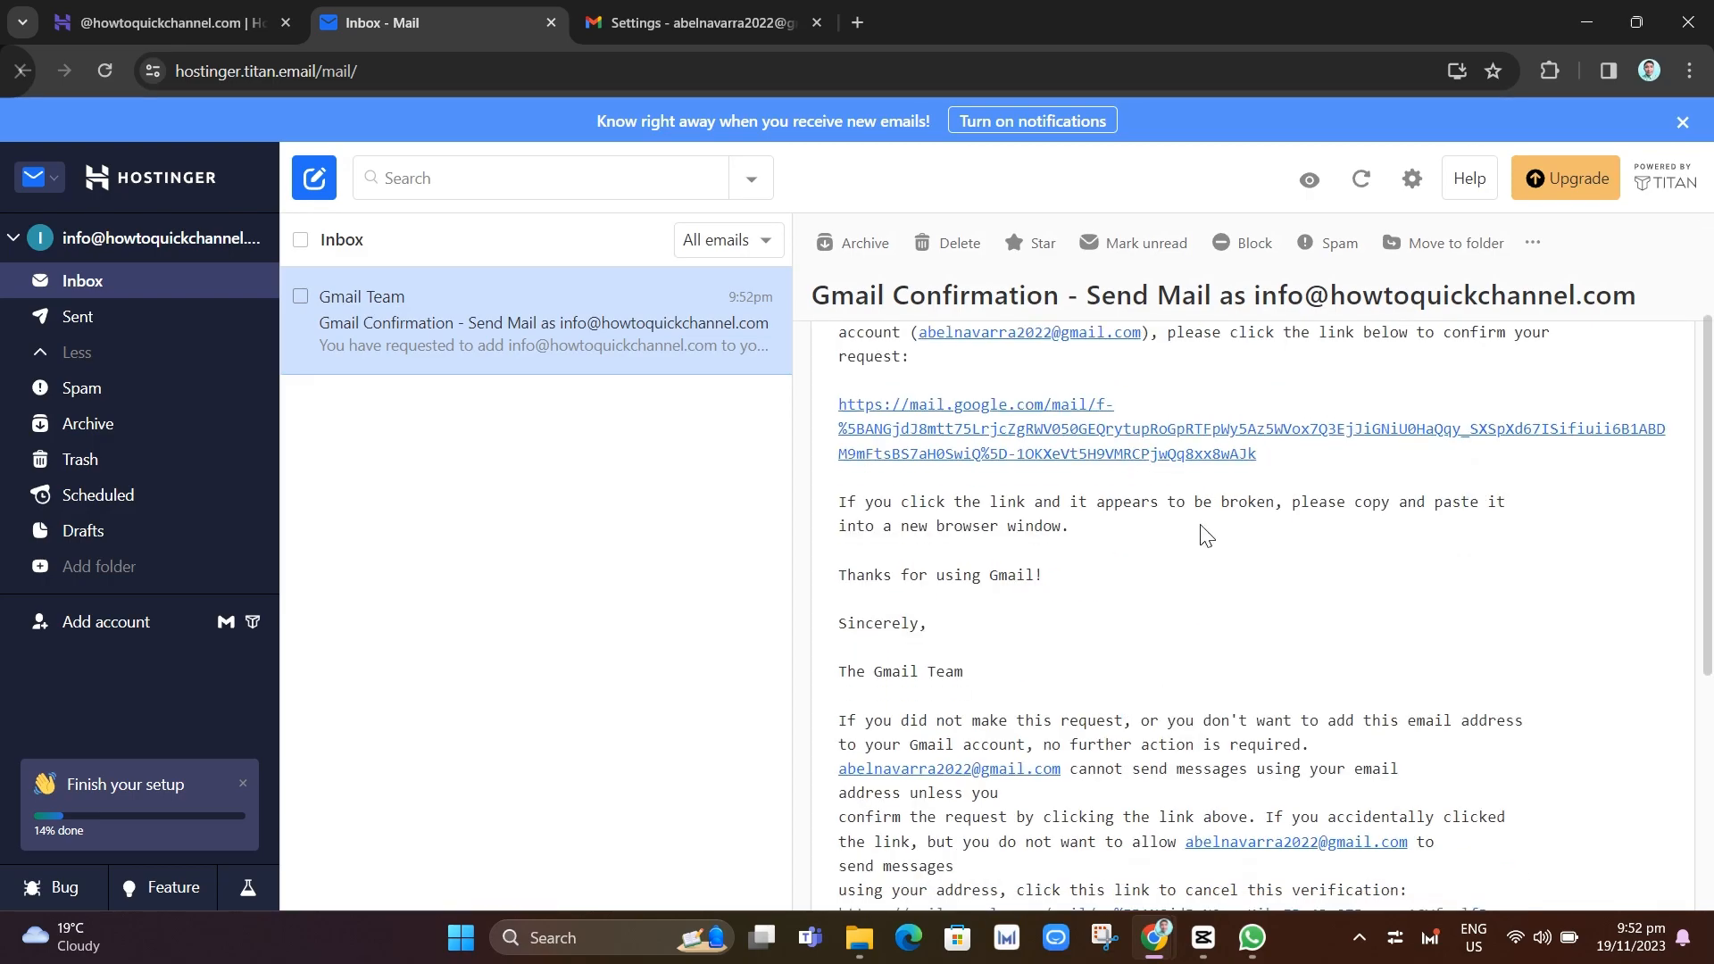
pyautogui.scroll(2, 1434, 748)
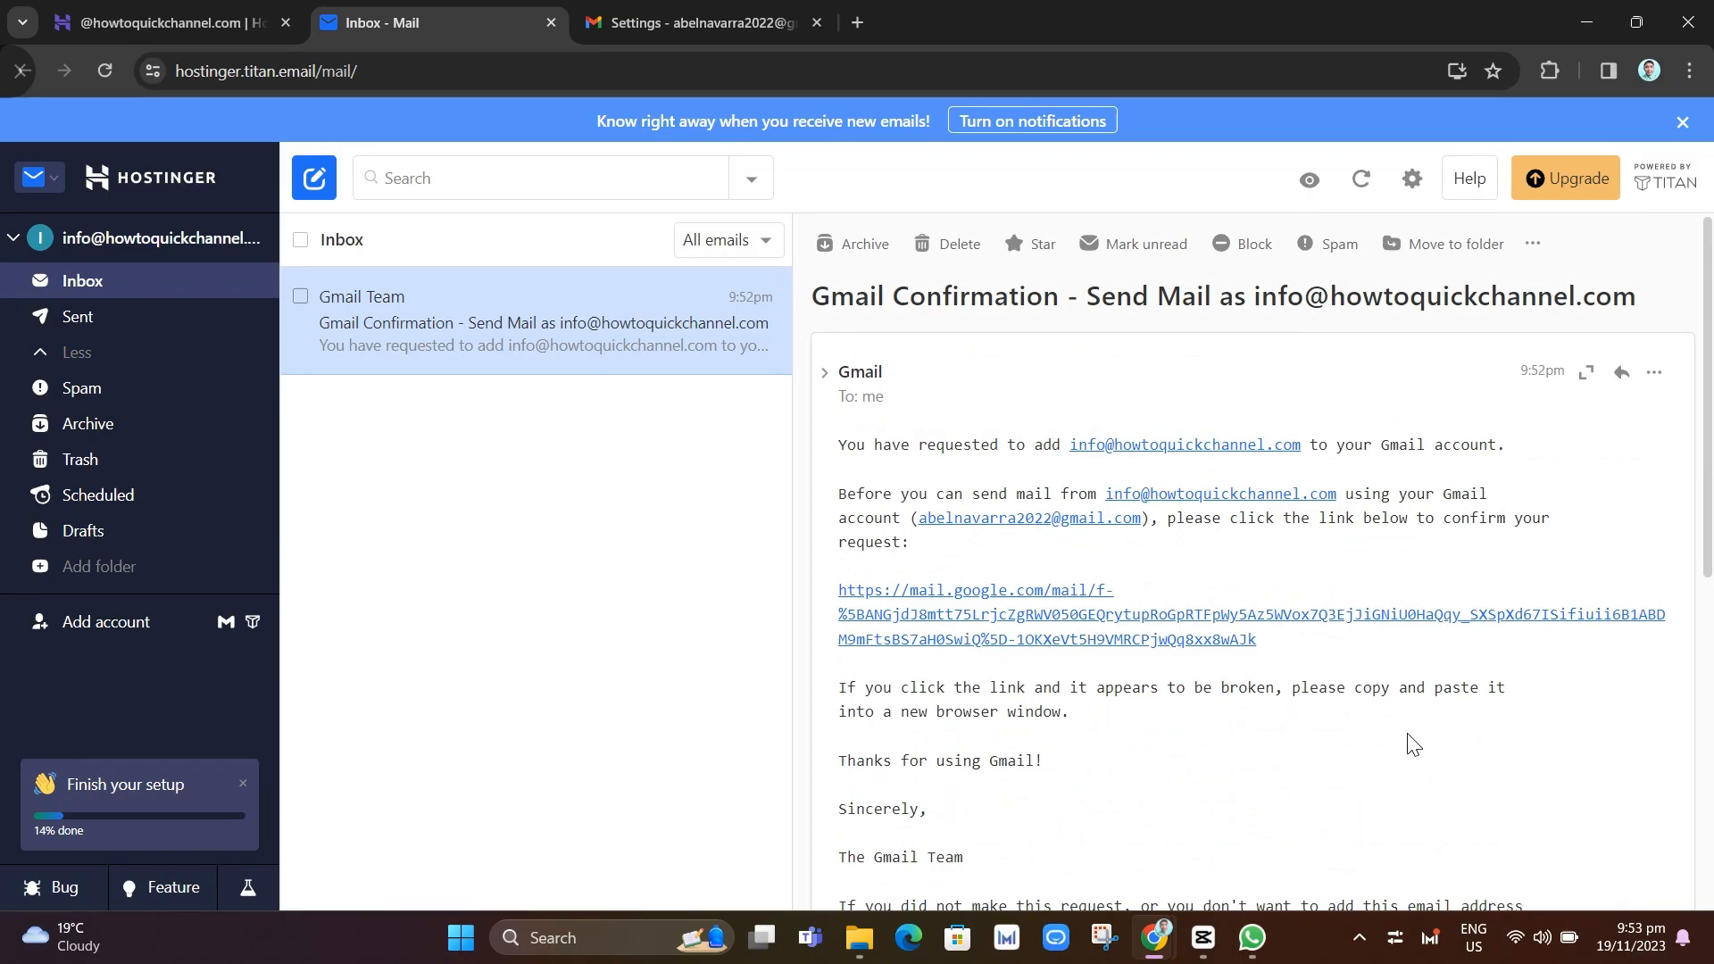
# Confirm sending mail as the domain's info address via the emailed link, then review the Send mail as list
pyautogui.click(1123, 616)
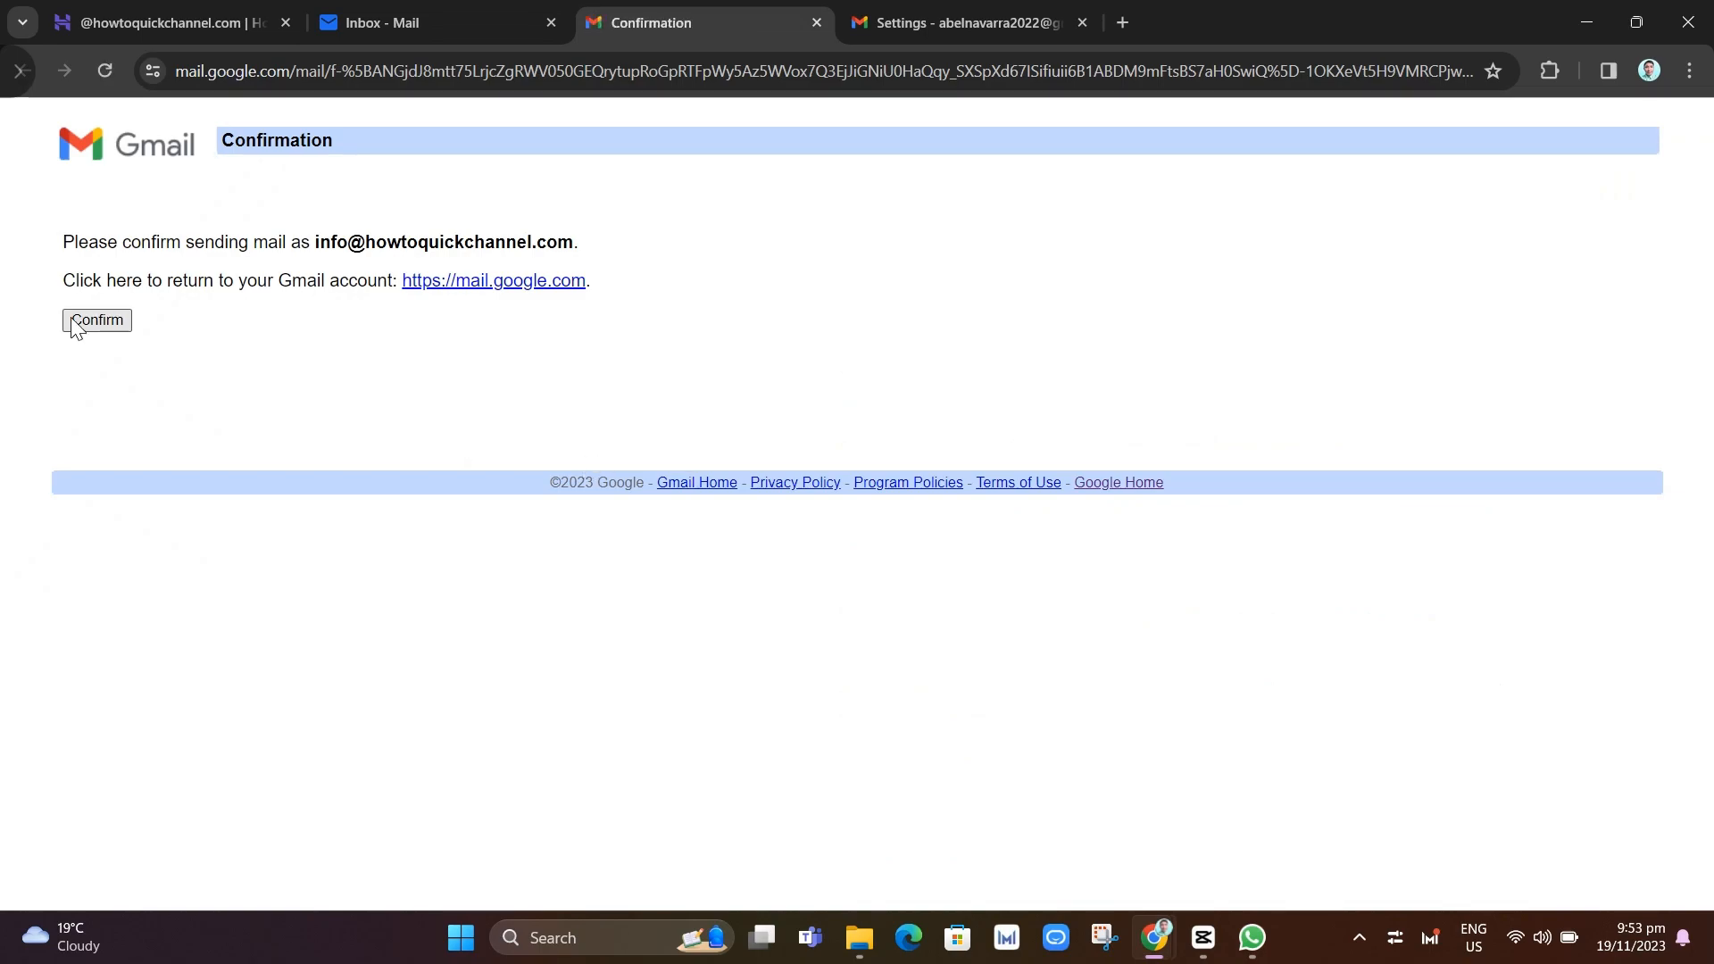
pyautogui.click(75, 321)
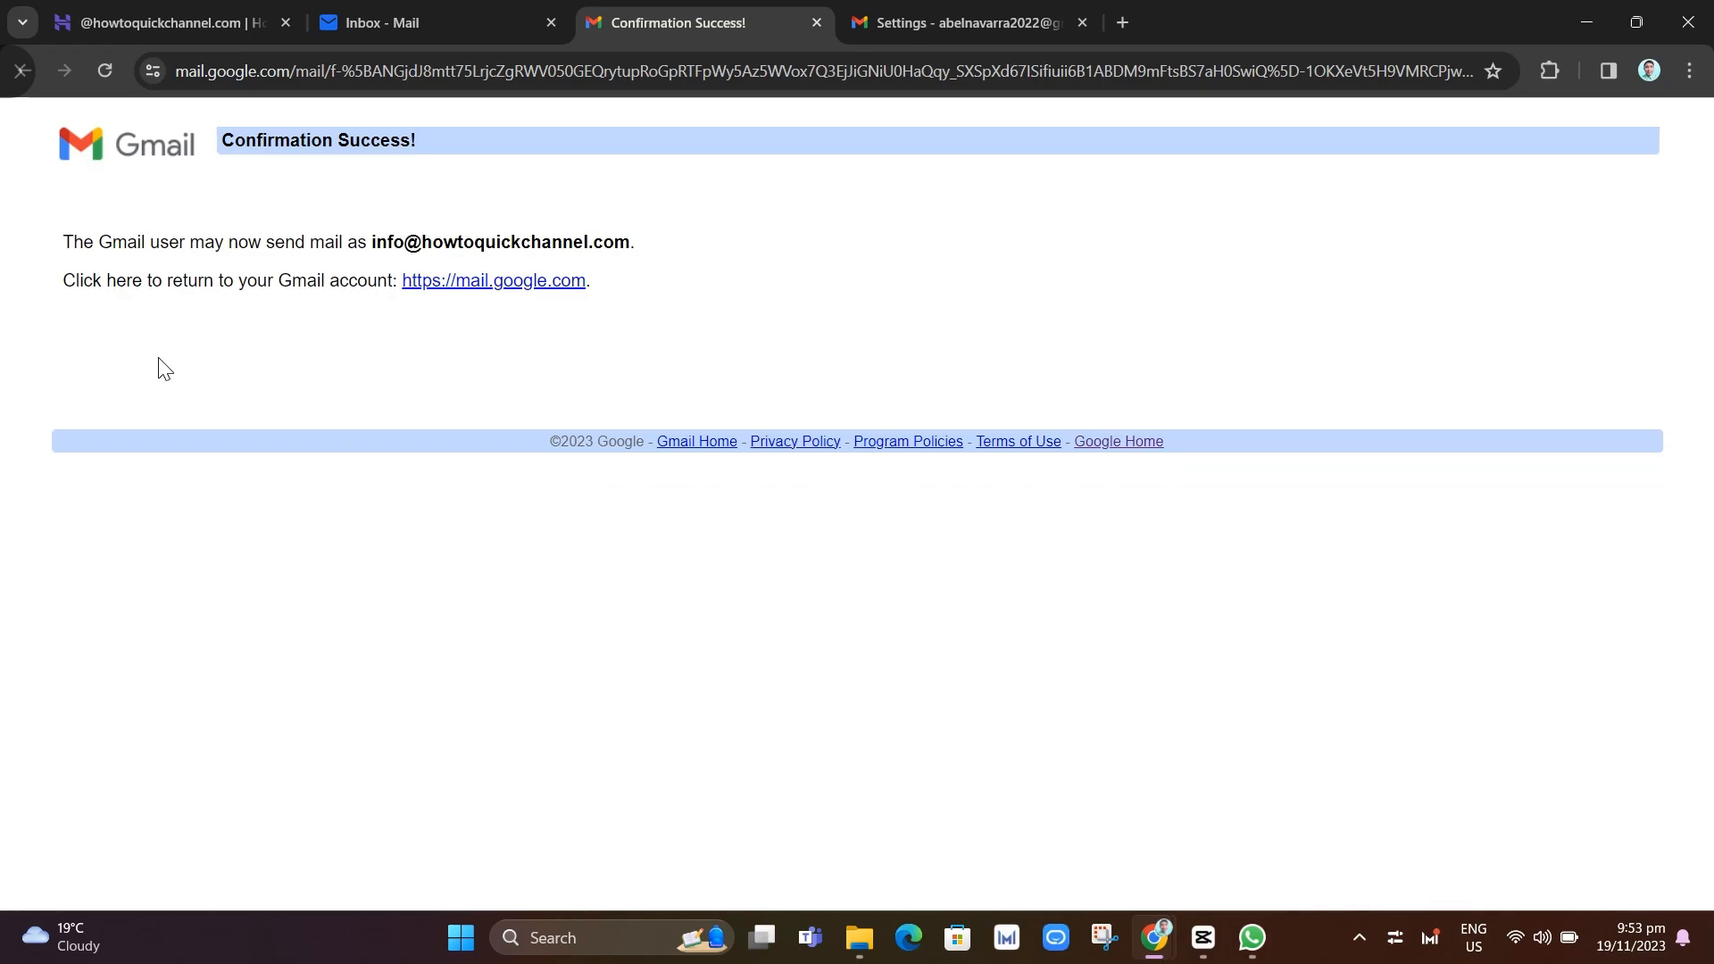
pyautogui.click(982, 10)
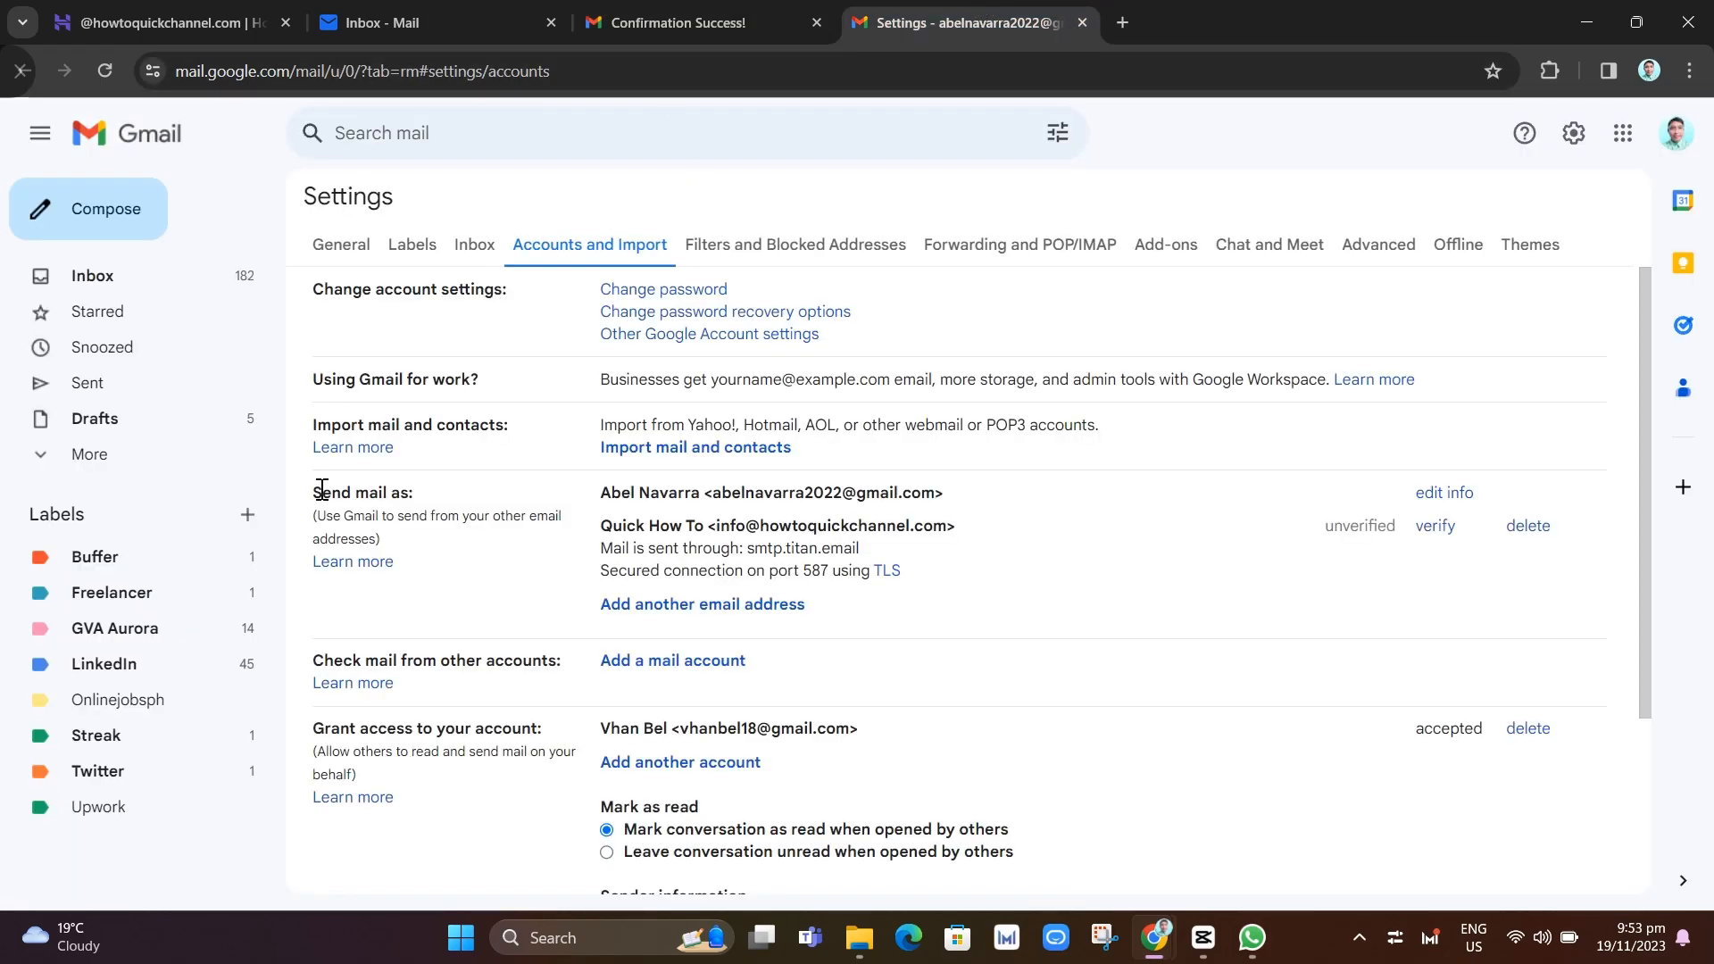
pyautogui.moveTo(319, 490); pyautogui.dragTo(422, 495)
pyautogui.click(596, 526)
pyautogui.moveTo(596, 528); pyautogui.dragTo(953, 526)
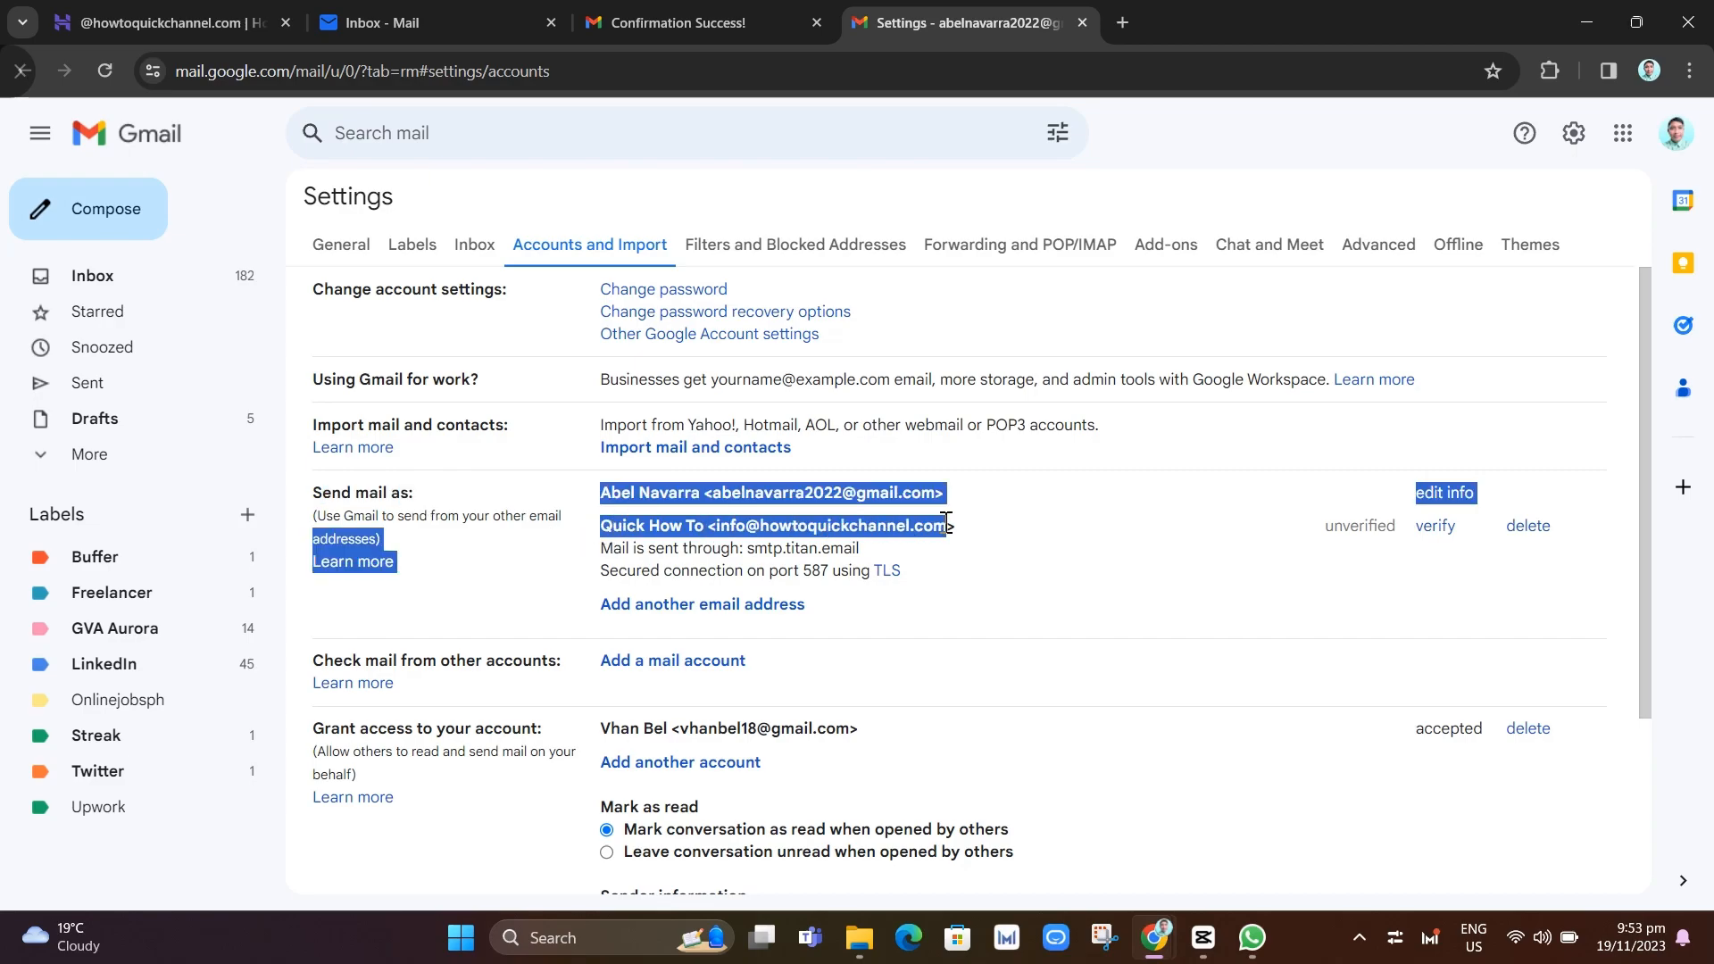
pyautogui.click(1038, 540)
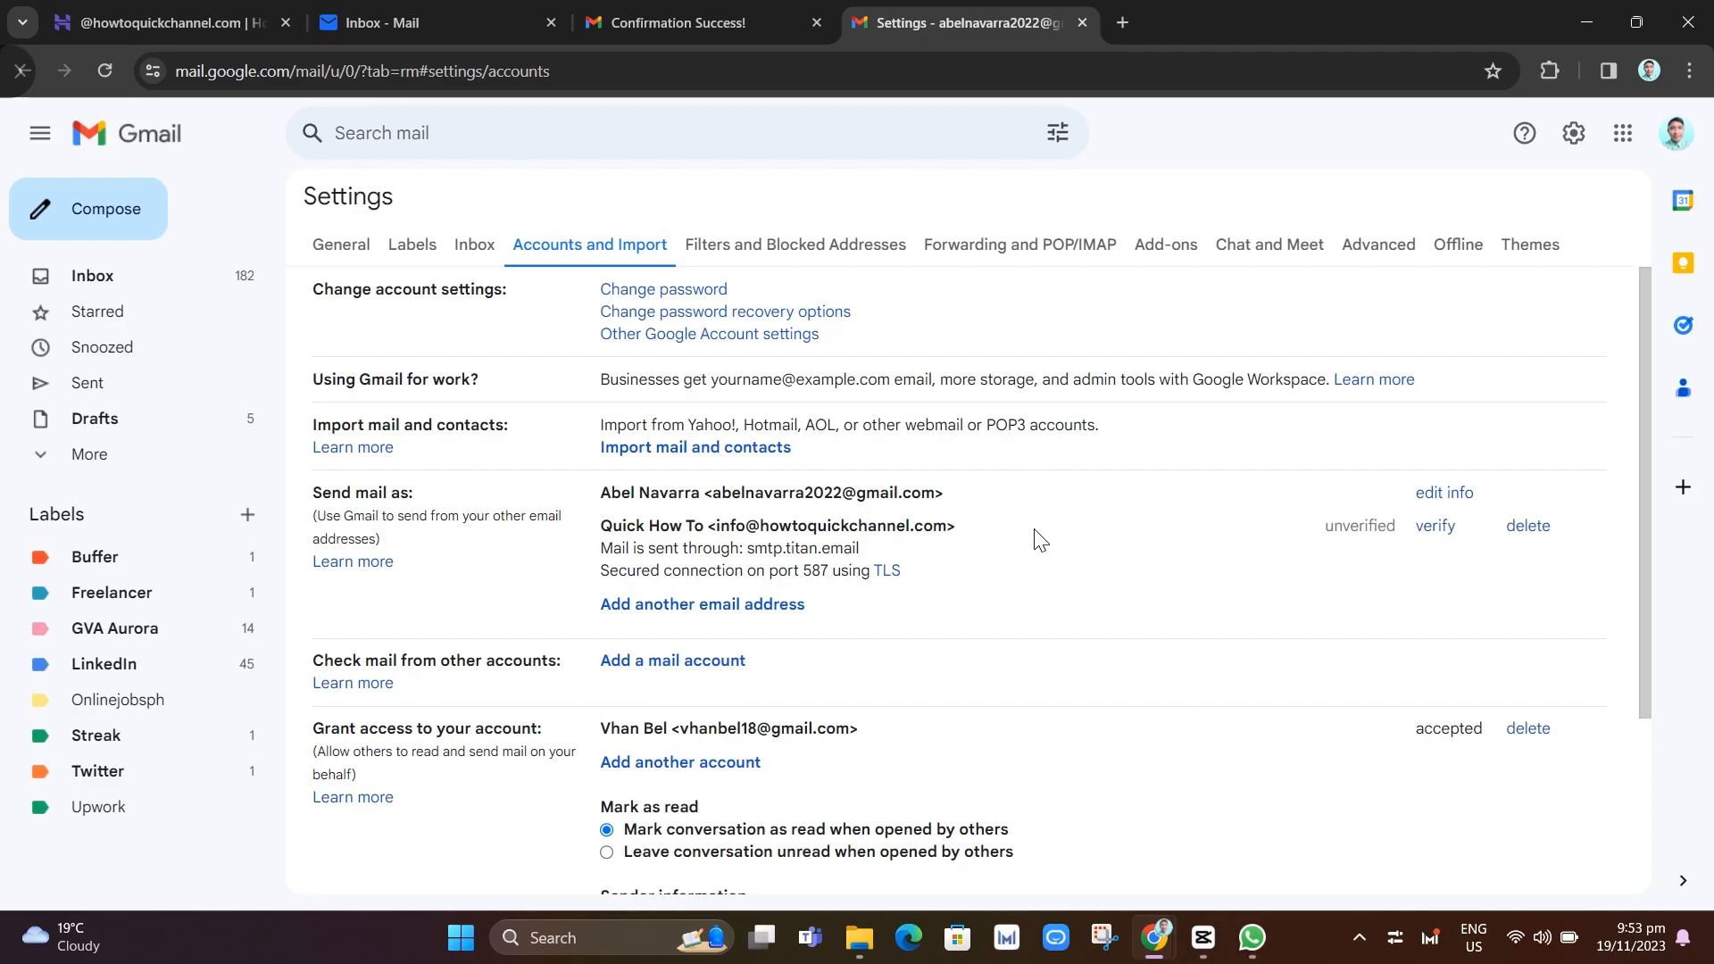
# Move to the Check mail from other accounts section to add a mail account
pyautogui.scroll(-3, 521, 624)
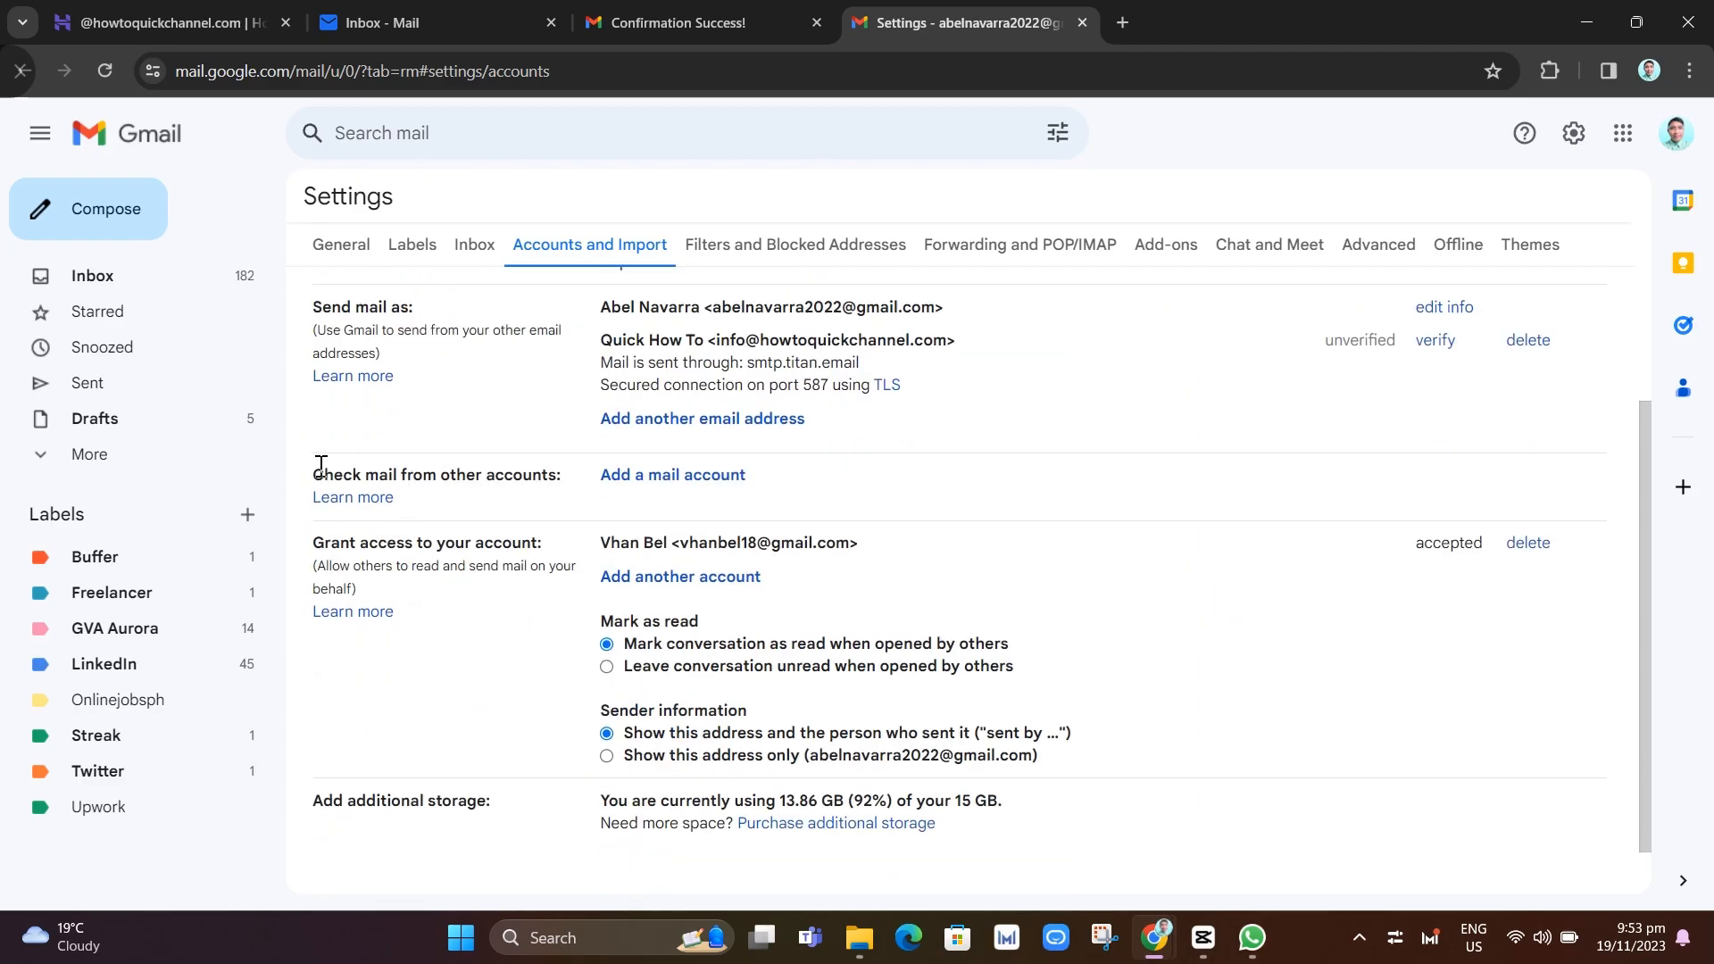
pyautogui.moveTo(320, 465); pyautogui.dragTo(569, 490)
pyautogui.click(557, 498)
# Start adding a mail account and autofill the domain's info email address
pyautogui.click(696, 494)
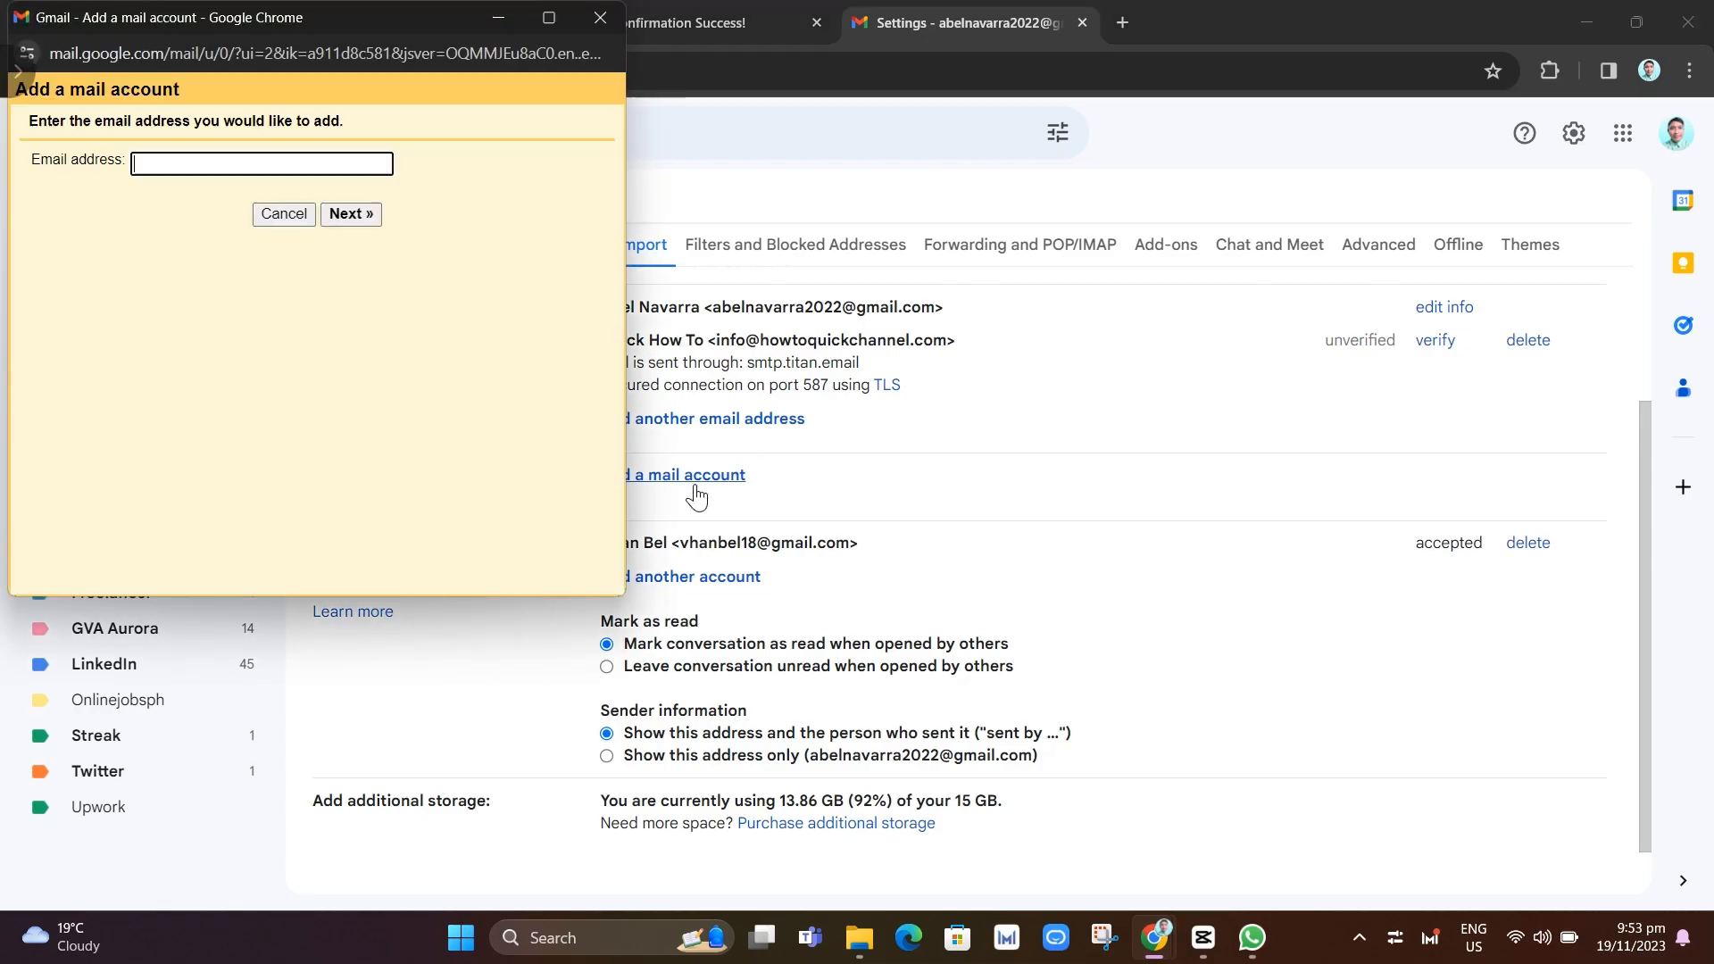
pyautogui.moveTo(448, 45); pyautogui.dragTo(1051, 211)
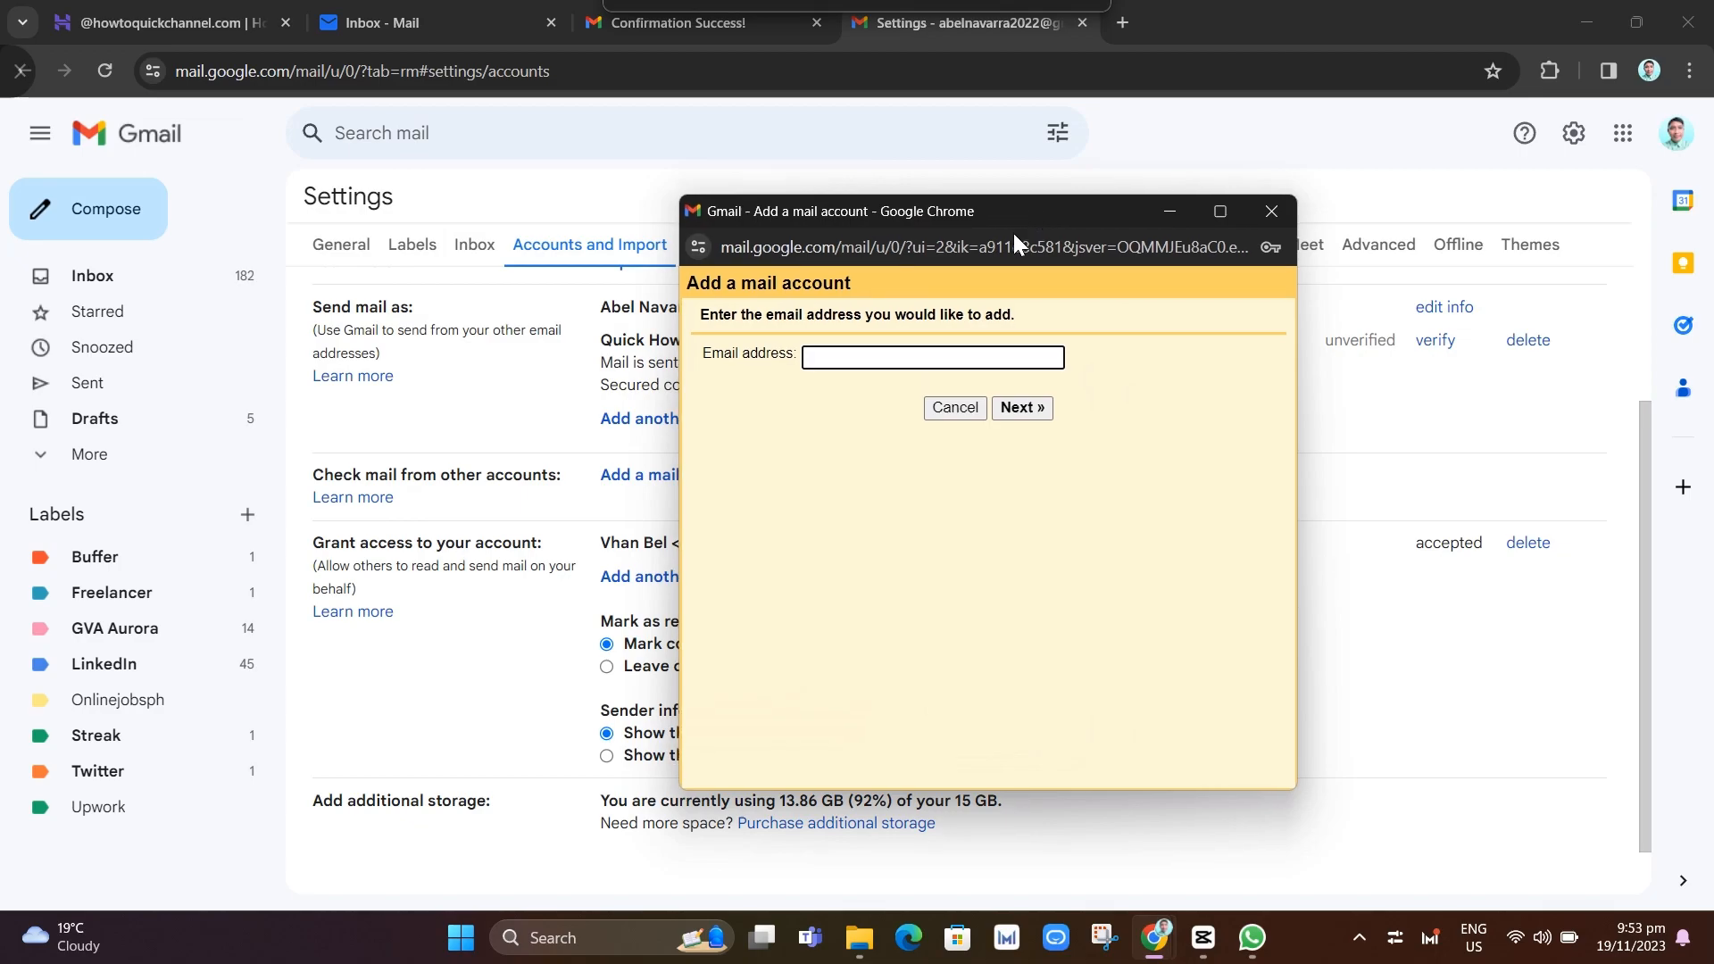
pyautogui.click(902, 351)
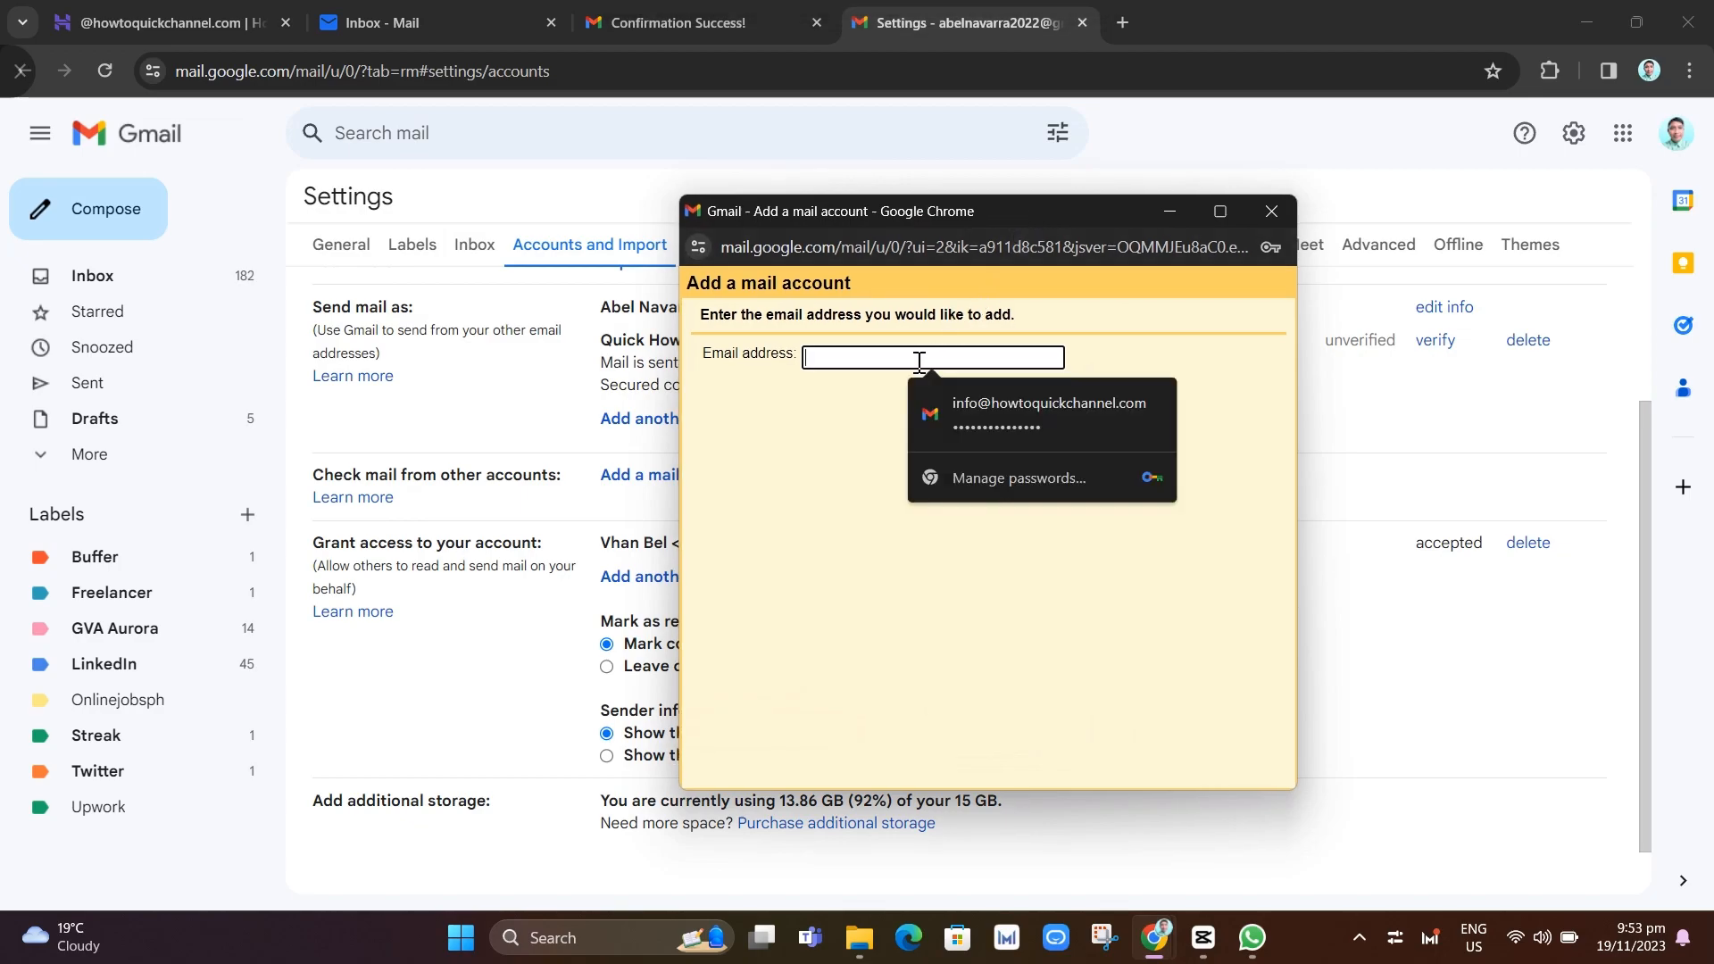
pyautogui.click(1000, 402)
pyautogui.write('****')
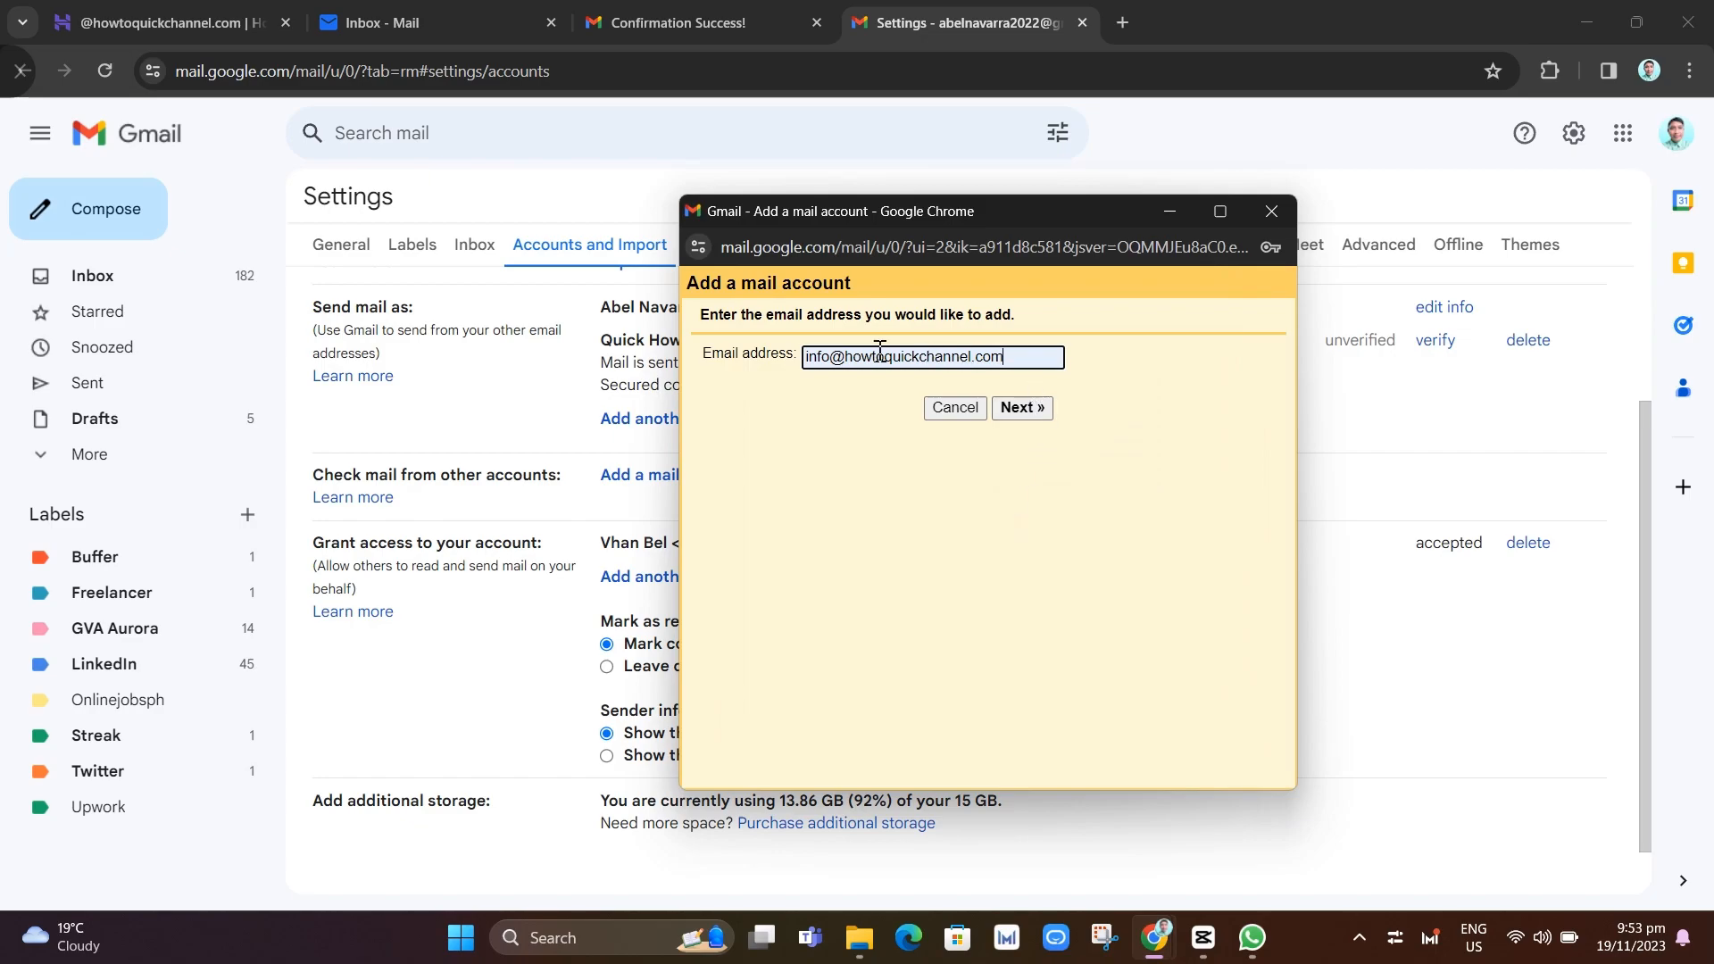
# Choose POP3 import and autofill the mailbox's username and password
pyautogui.moveTo(807, 356); pyautogui.dragTo(1055, 367)
pyautogui.click(1126, 366)
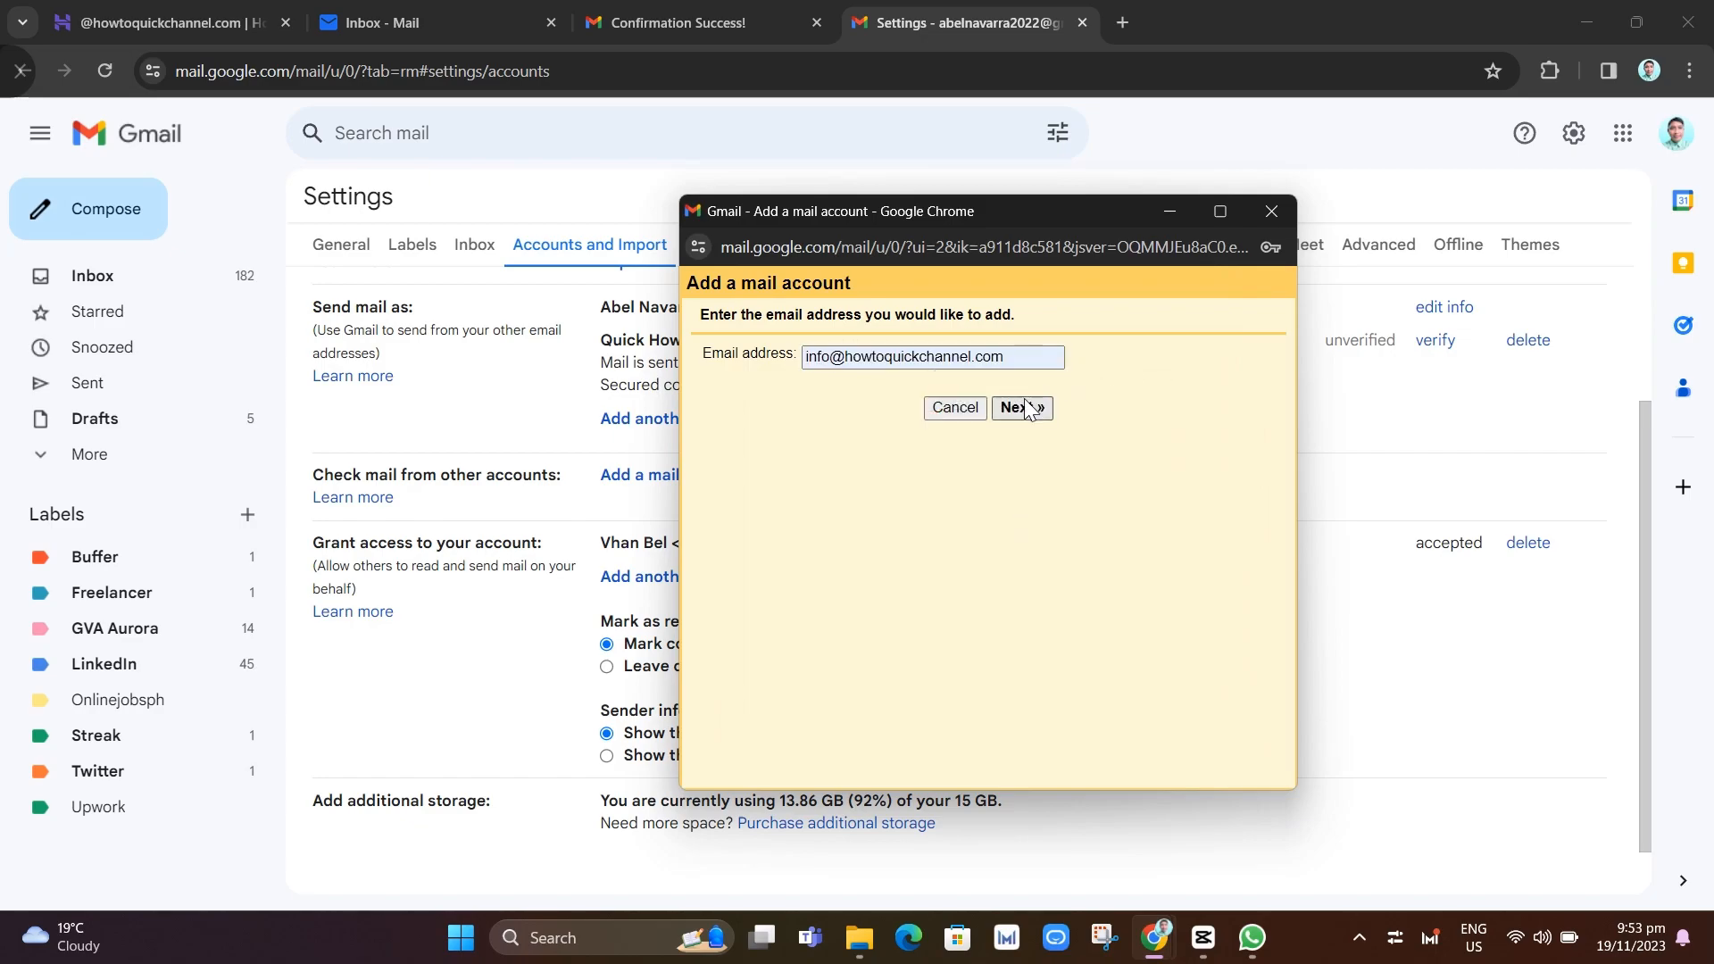
pyautogui.click(1026, 408)
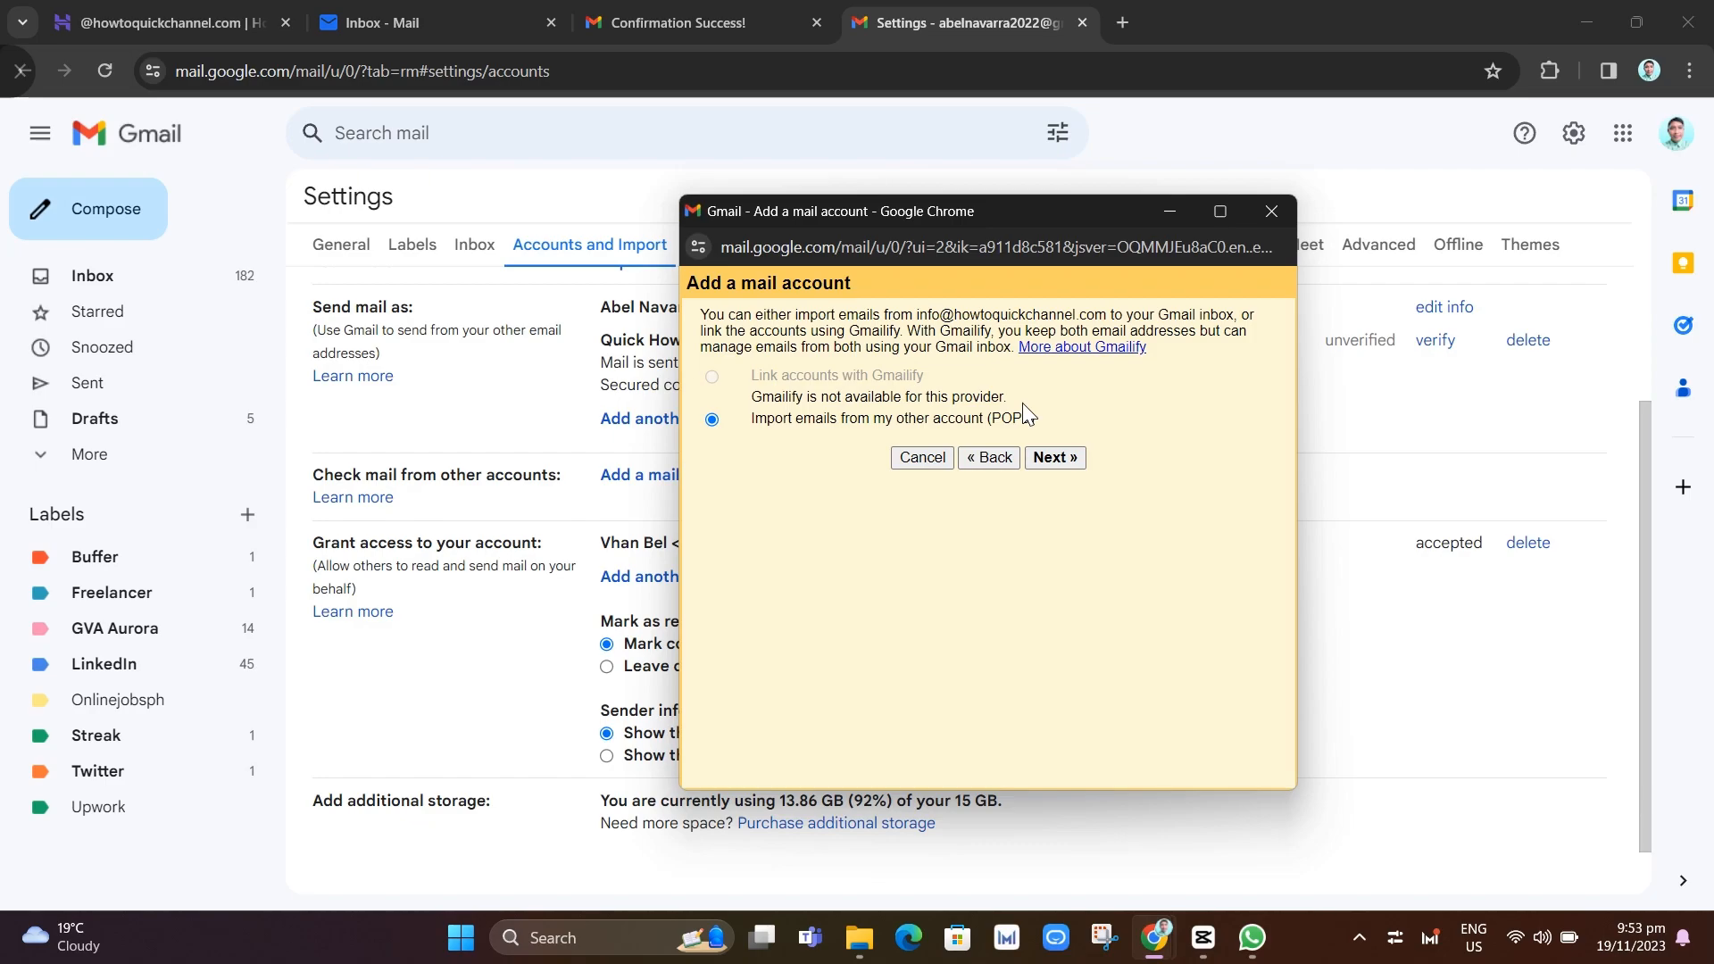
pyautogui.click(1049, 457)
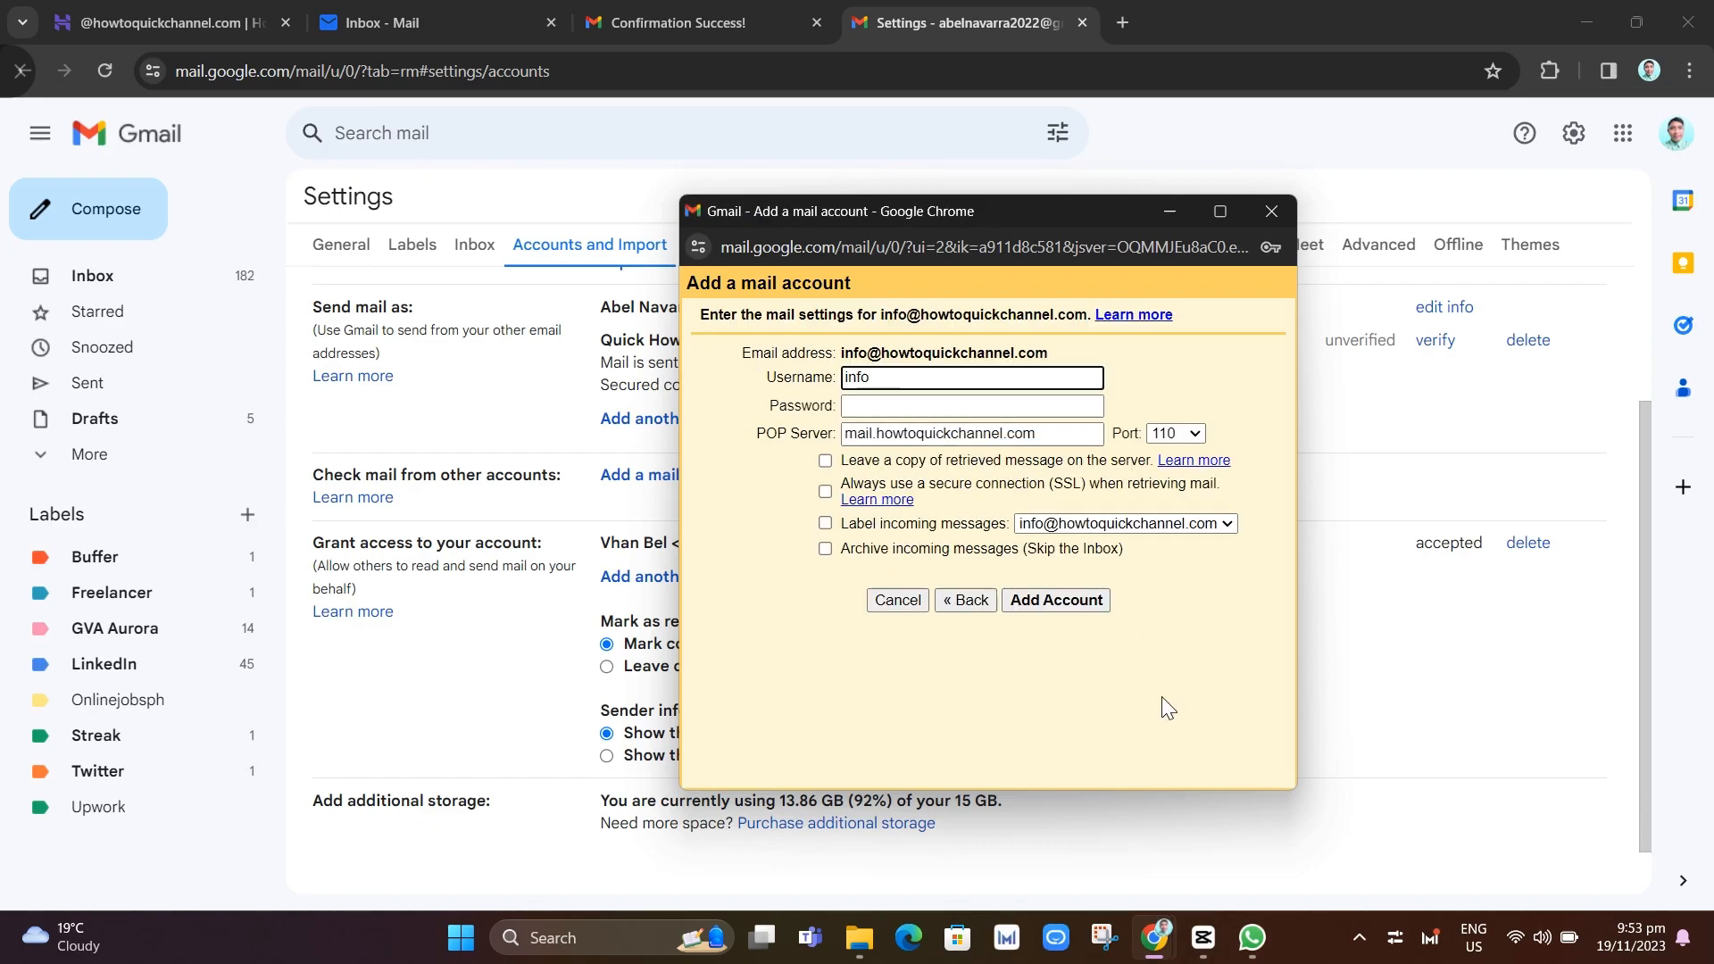
pyautogui.click(902, 382)
pyautogui.click(968, 428)
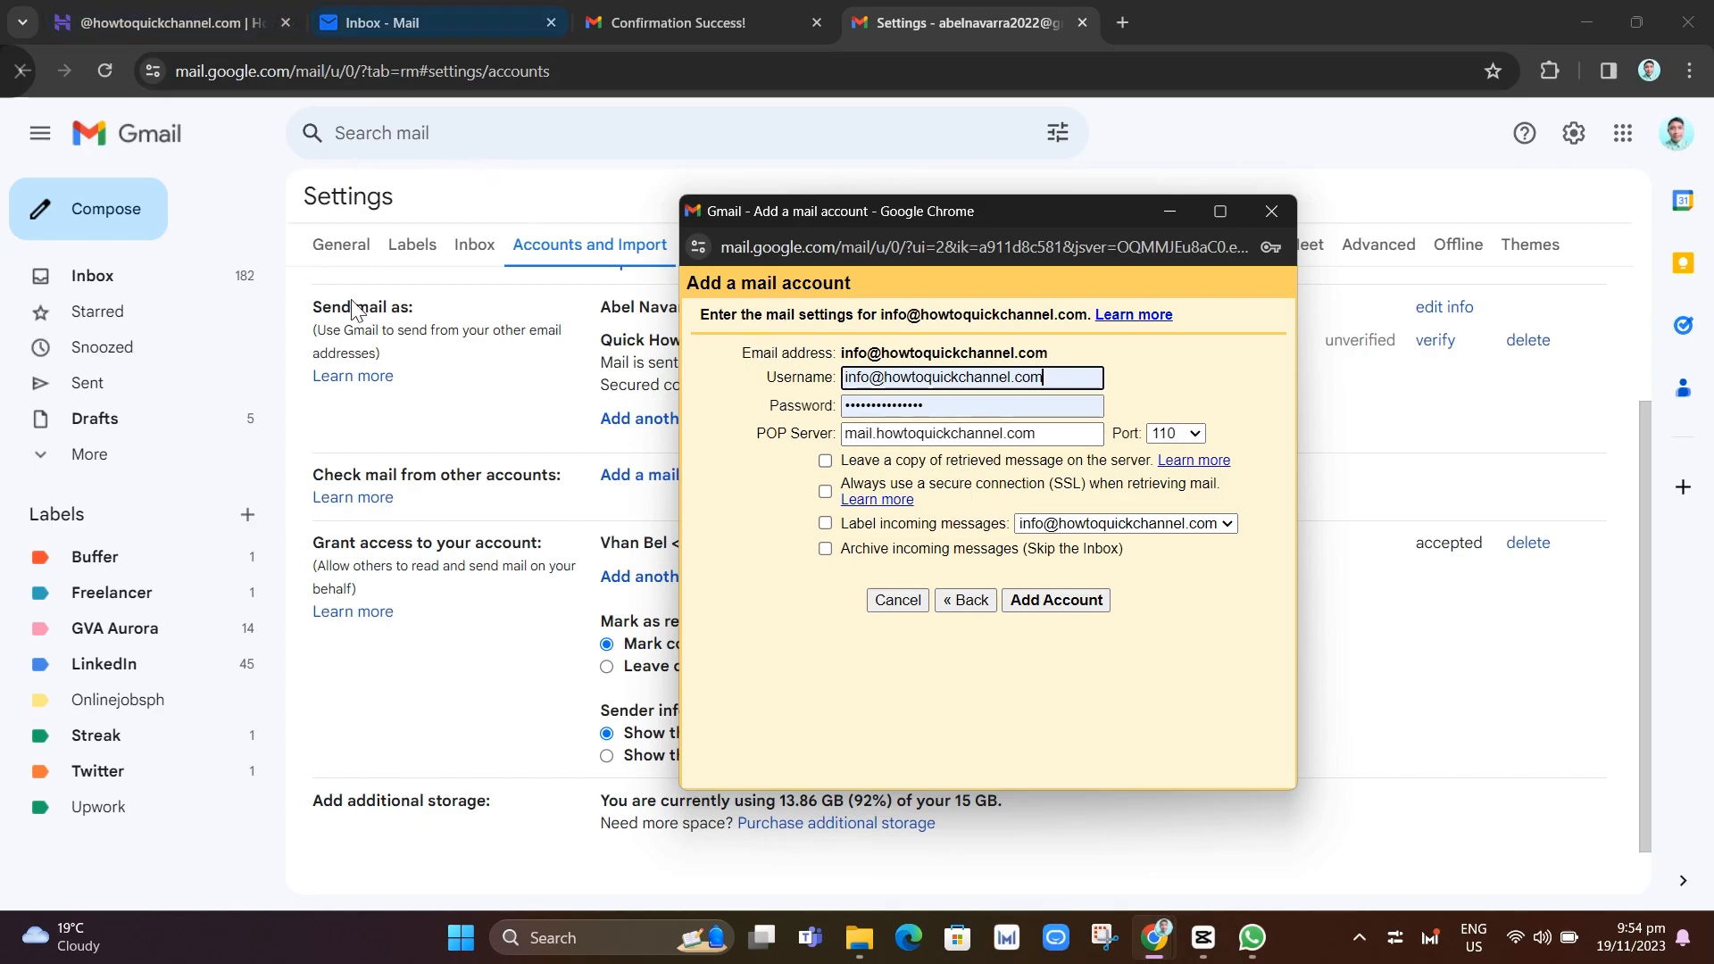
# Copy the POP incoming server pop.titan.email from Hostinger hPanel's Configure via POP details
pyautogui.click(206, 16)
pyautogui.scroll(-2, 1060, 508)
pyautogui.scroll(-4, 1060, 509)
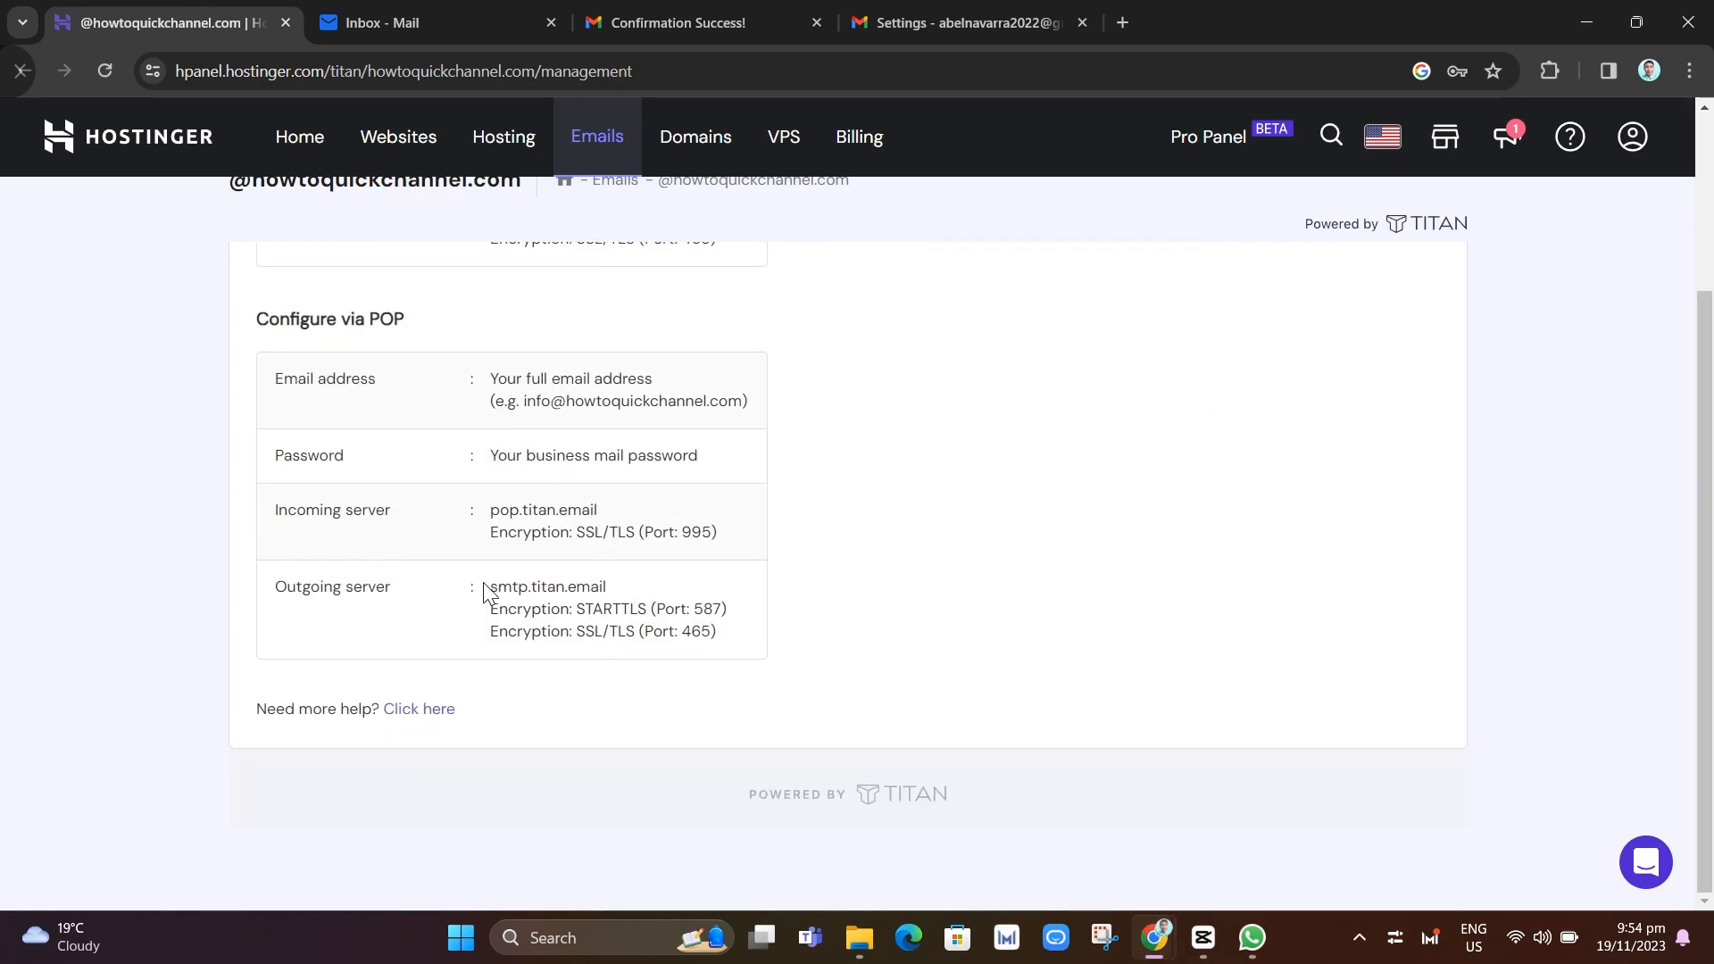
pyautogui.scroll(2, 1209, 608)
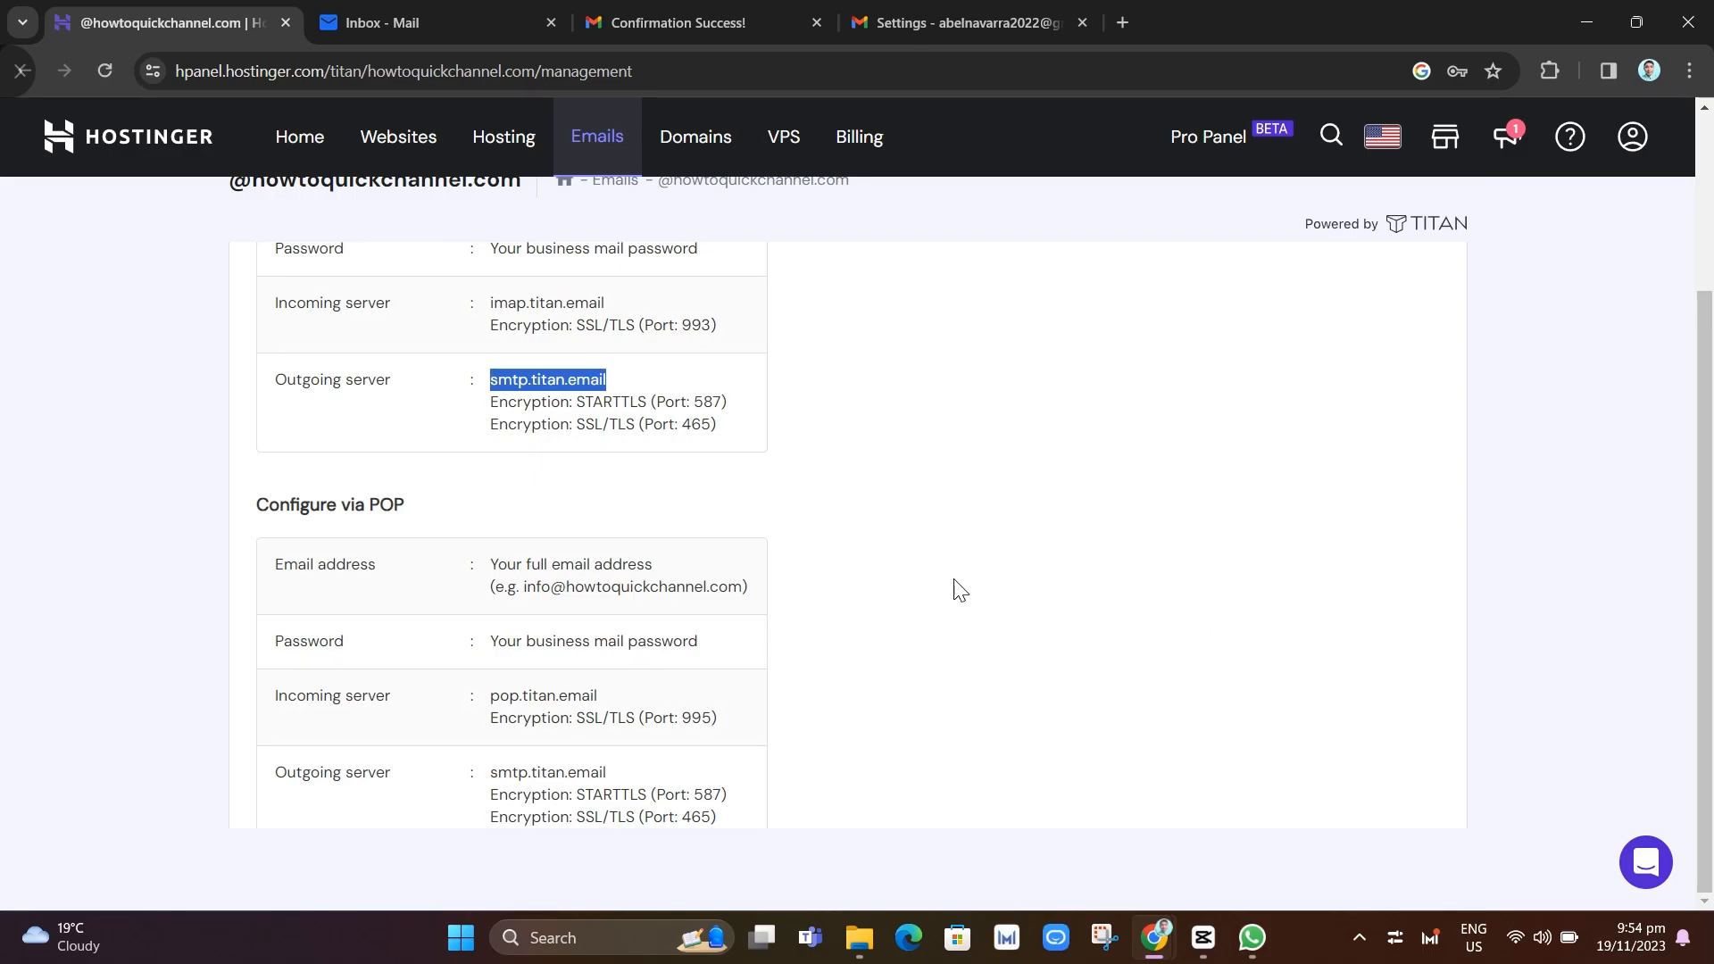
pyautogui.moveTo(594, 694); pyautogui.dragTo(492, 695)
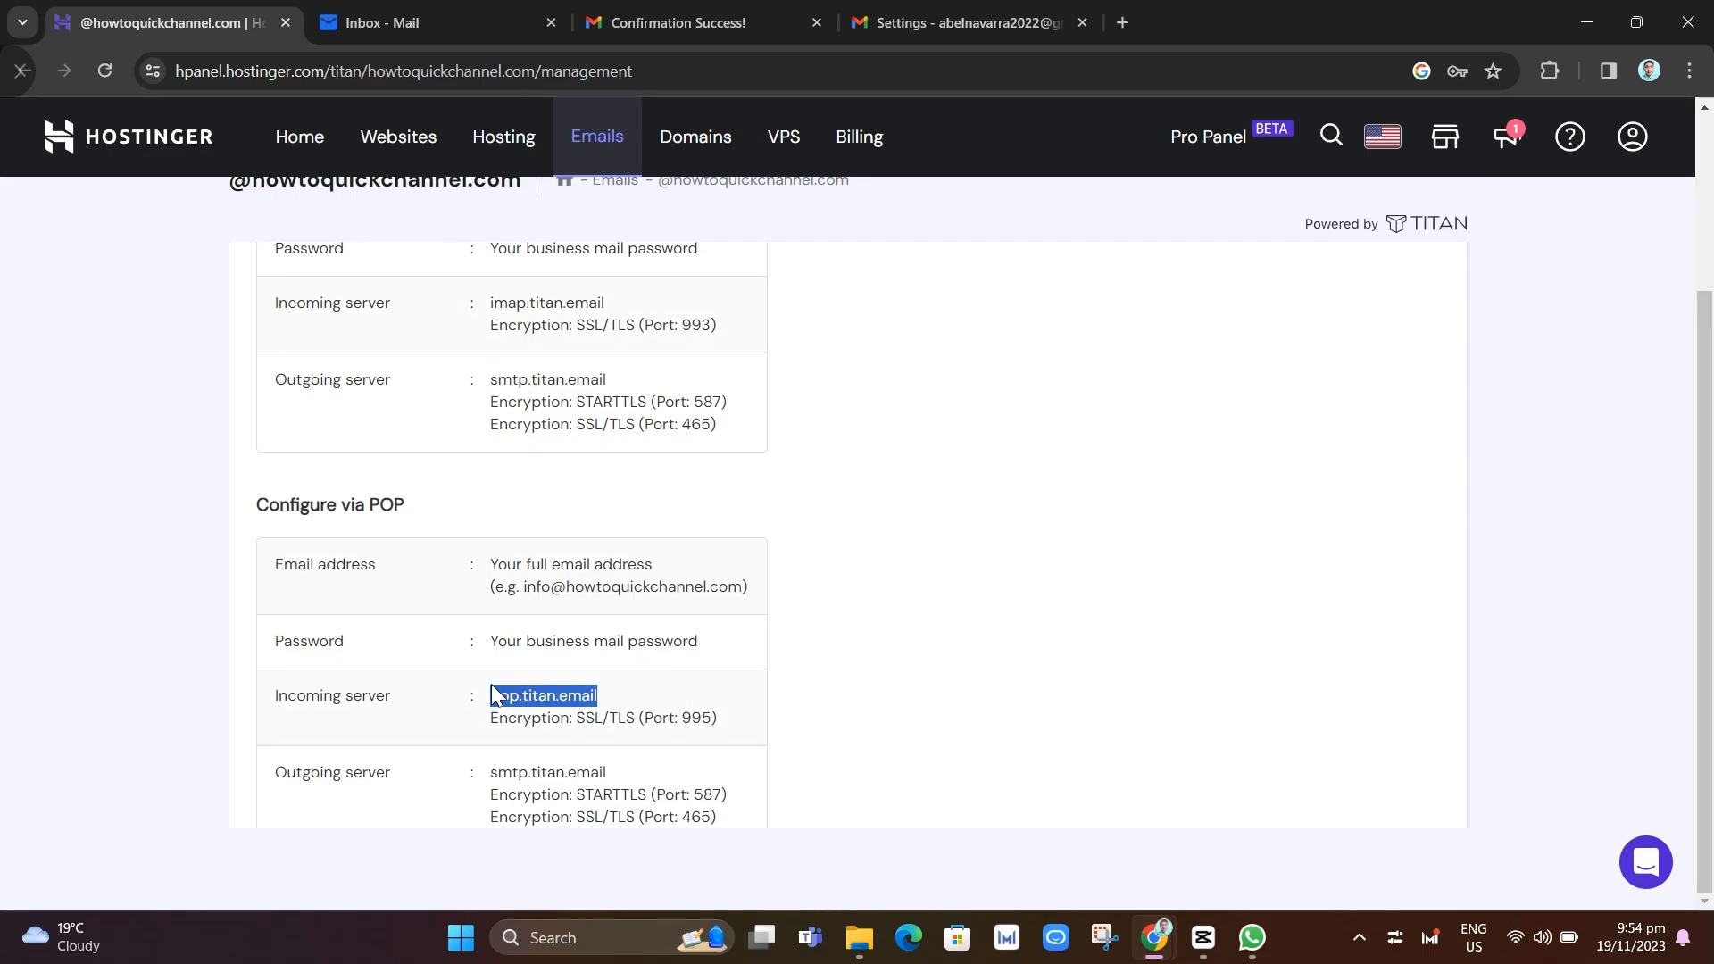
pyautogui.rightClick(523, 694)
pyautogui.click(614, 472)
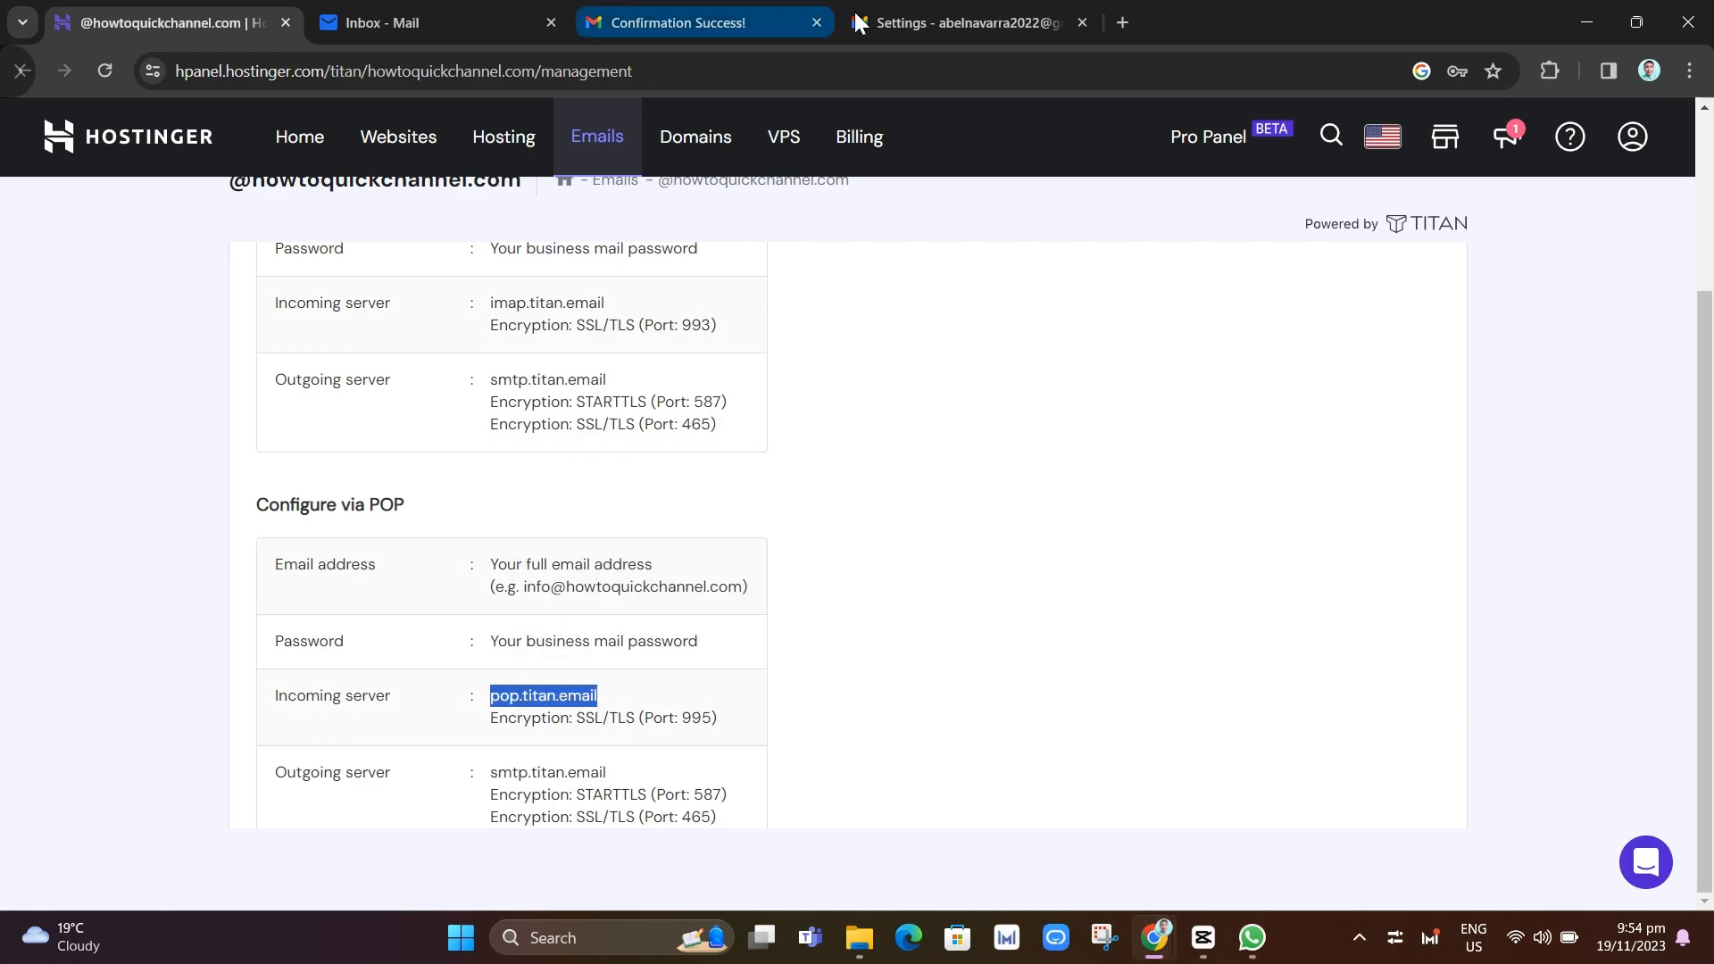
# Close Gmail's verification window and return to the add-account POP Server field
pyautogui.moveTo(1160, 929)
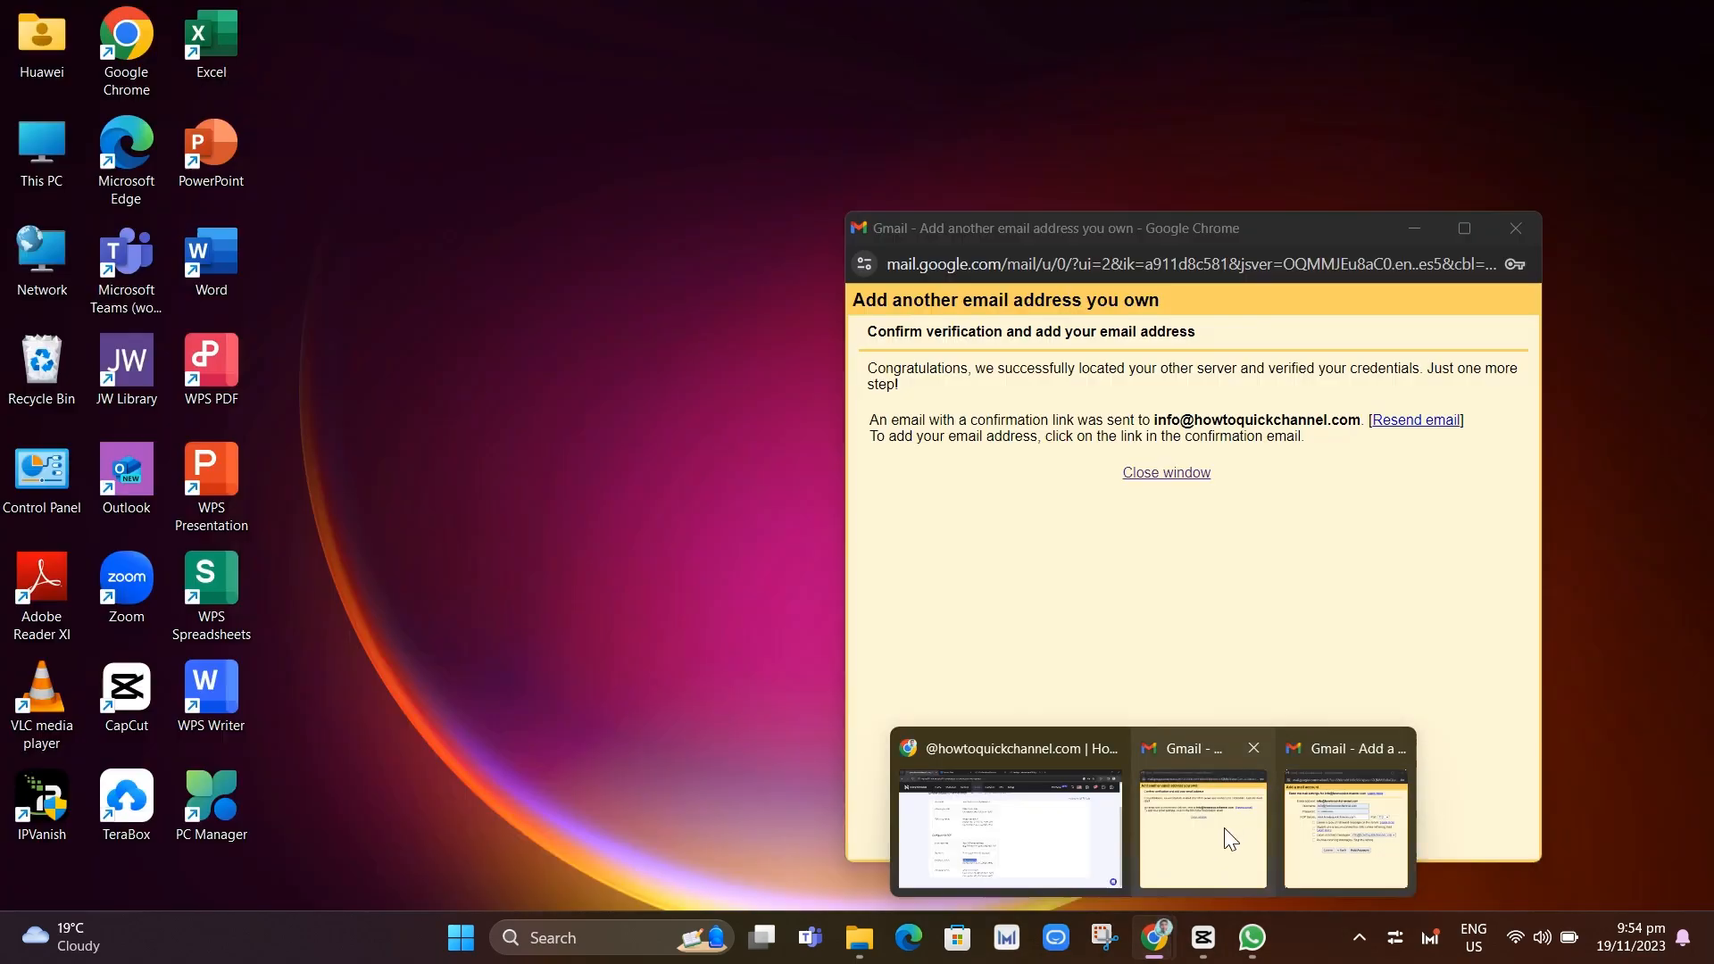
pyautogui.moveTo(1341, 823)
pyautogui.click(1212, 817)
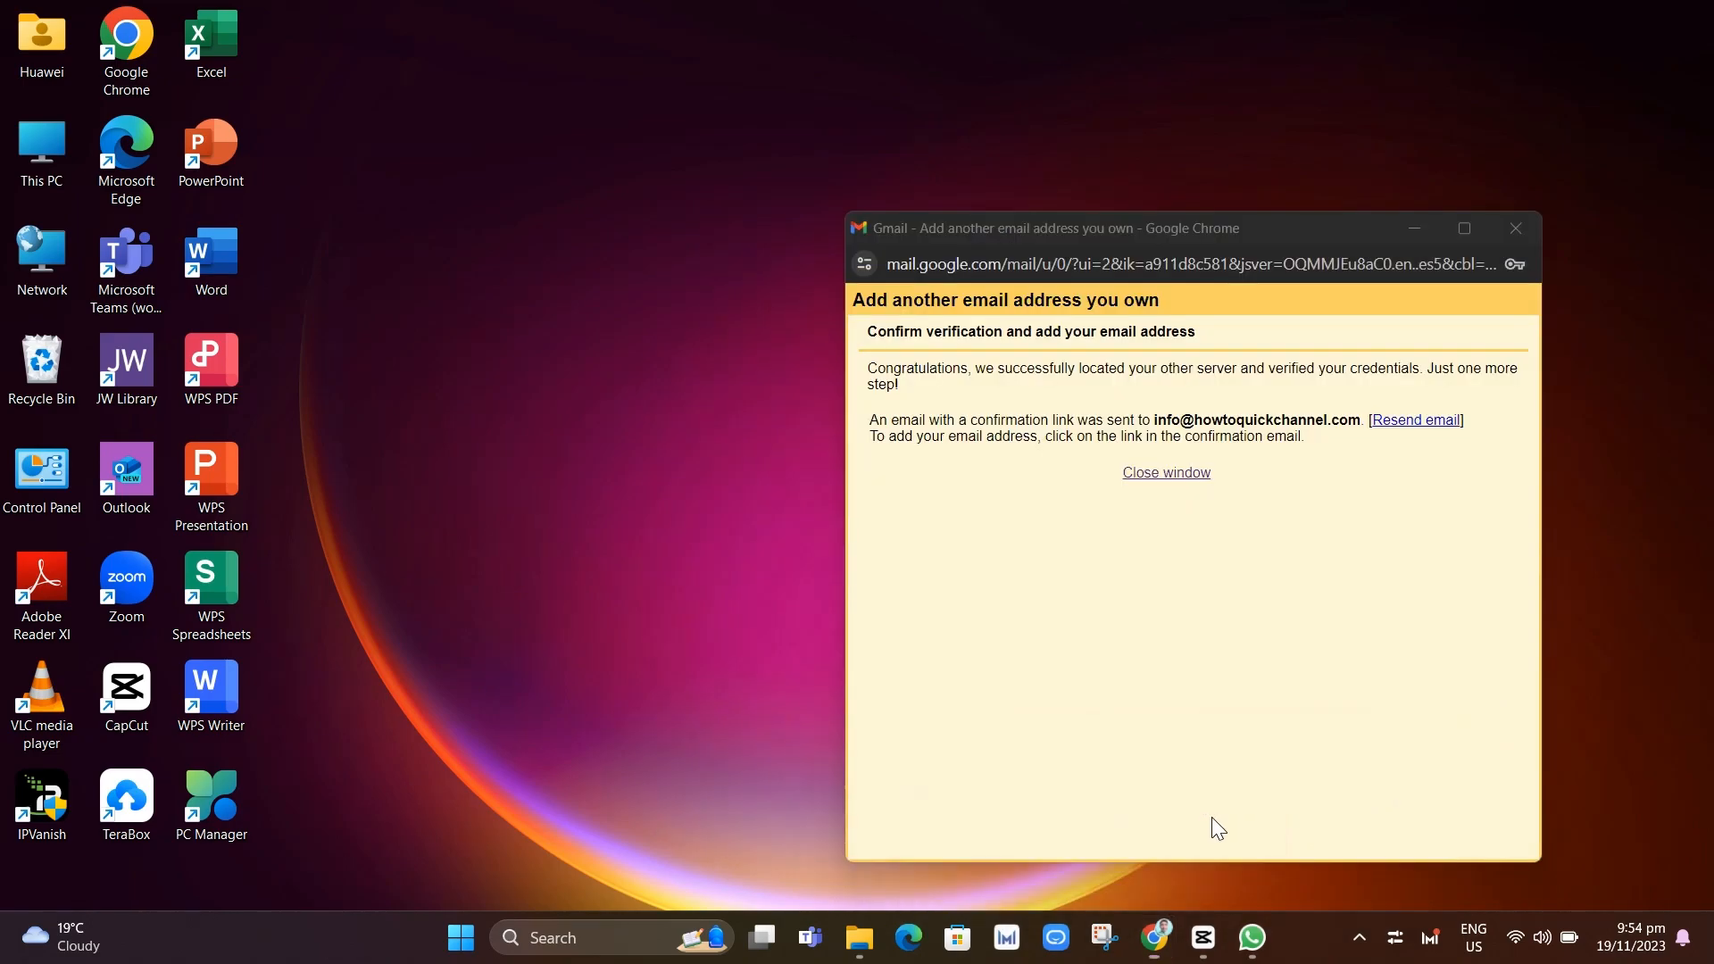
pyautogui.click(1165, 474)
pyautogui.moveTo(1154, 937)
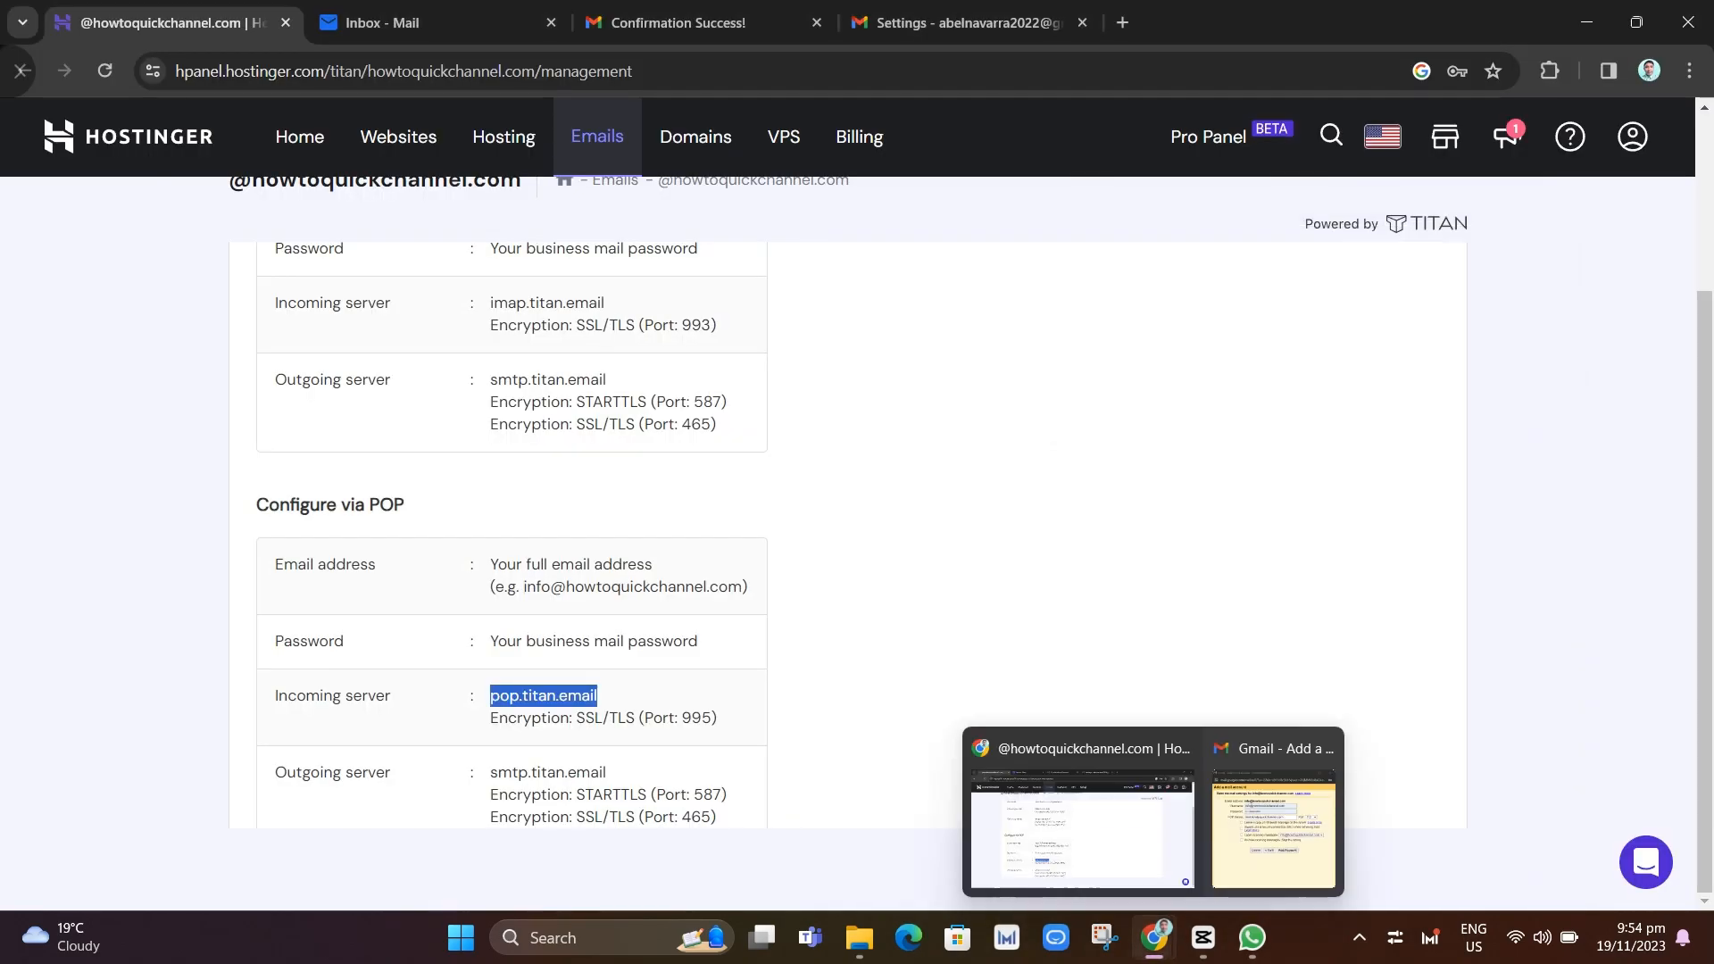
pyautogui.click(1314, 822)
pyautogui.click(1012, 435)
# Replace the POP Server value with pop.titan.email as plain text
pyautogui.doubleClick(1012, 435)
pyautogui.rightClick(1012, 435)
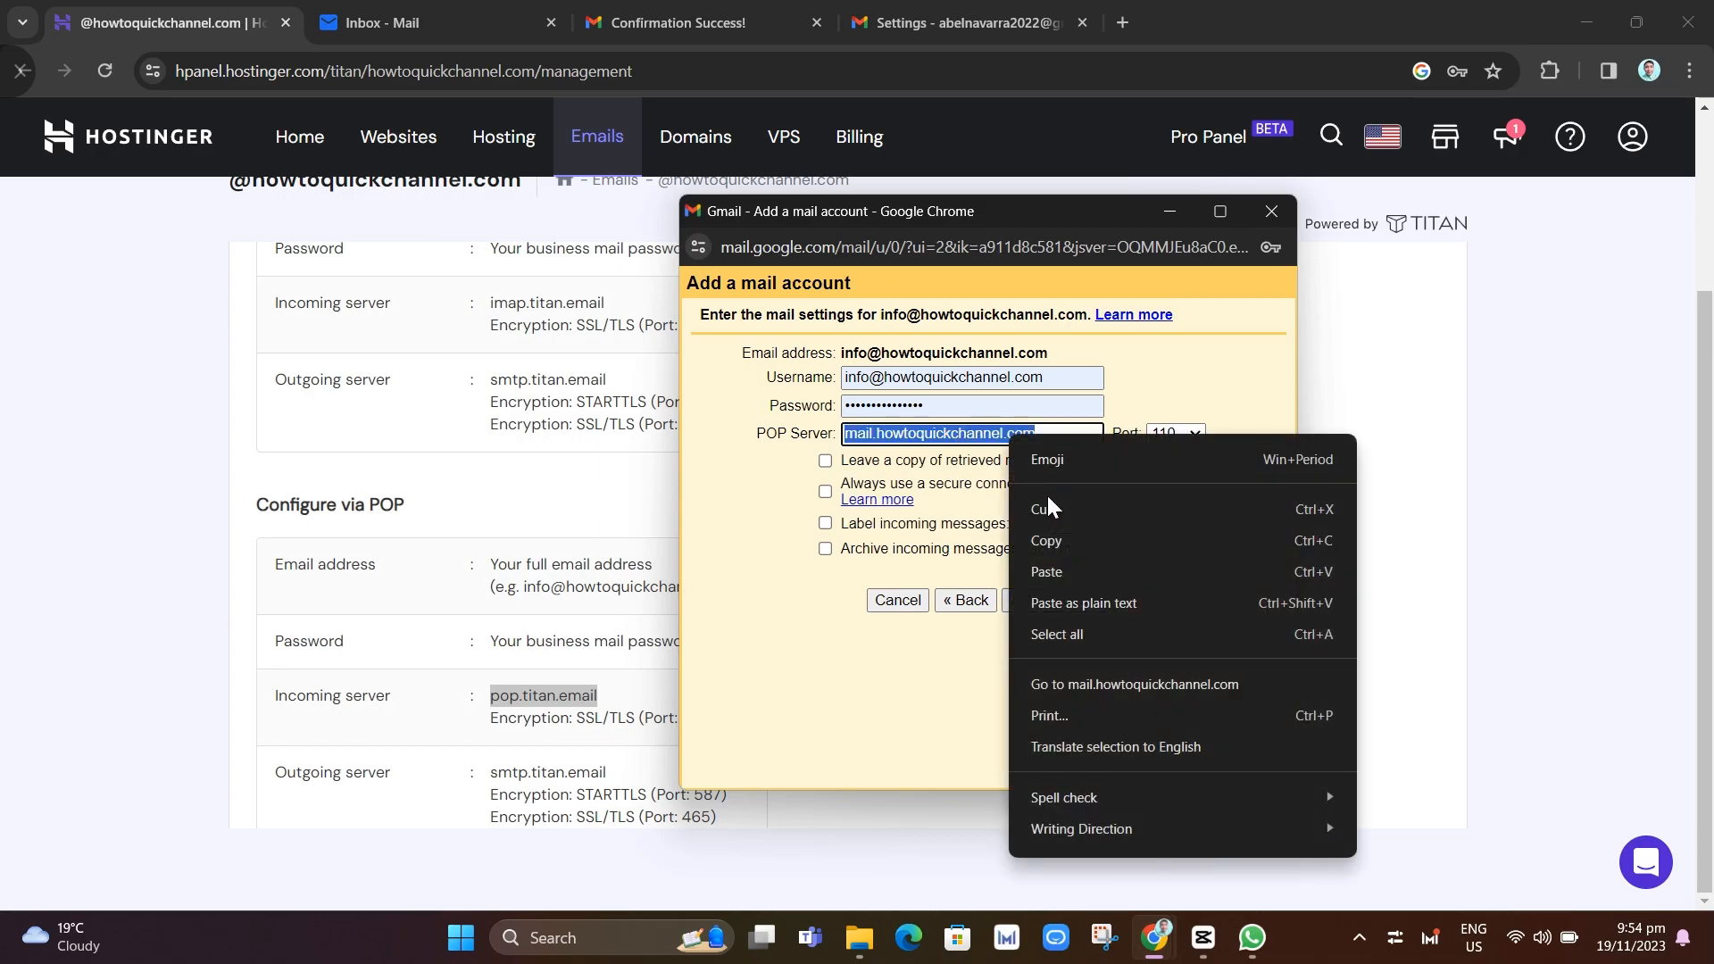
pyautogui.click(1057, 600)
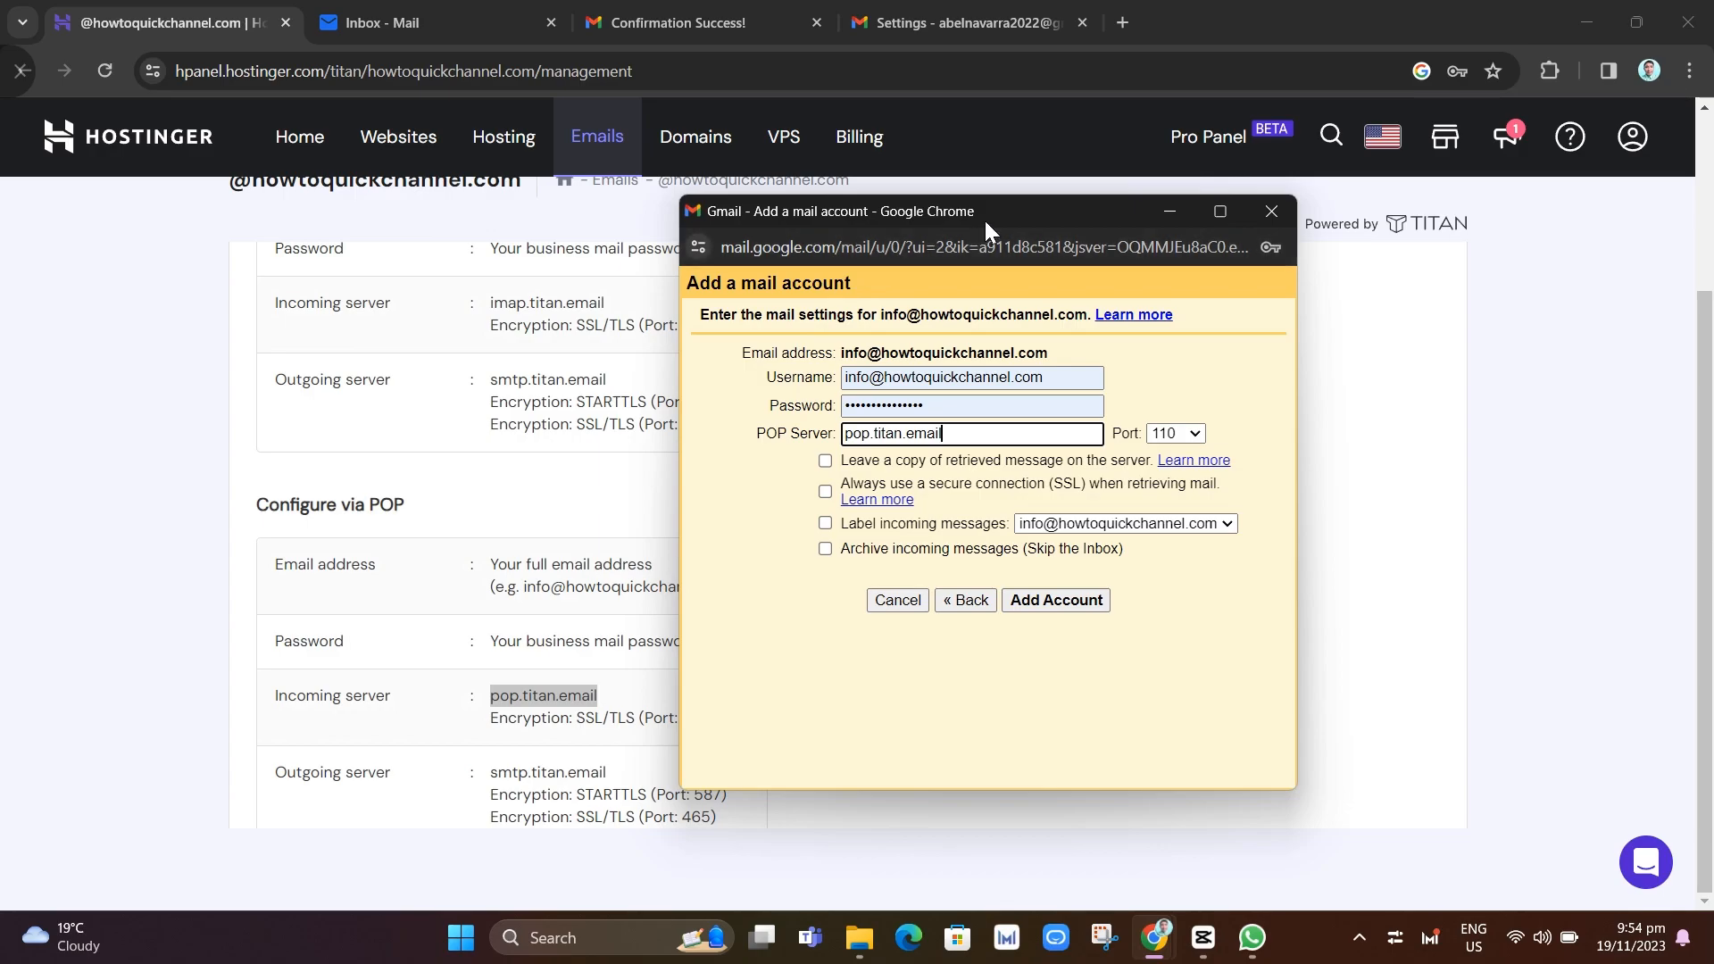
pyautogui.moveTo(986, 223); pyautogui.dragTo(1096, 226)
pyautogui.moveTo(679, 722); pyautogui.dragTo(719, 724)
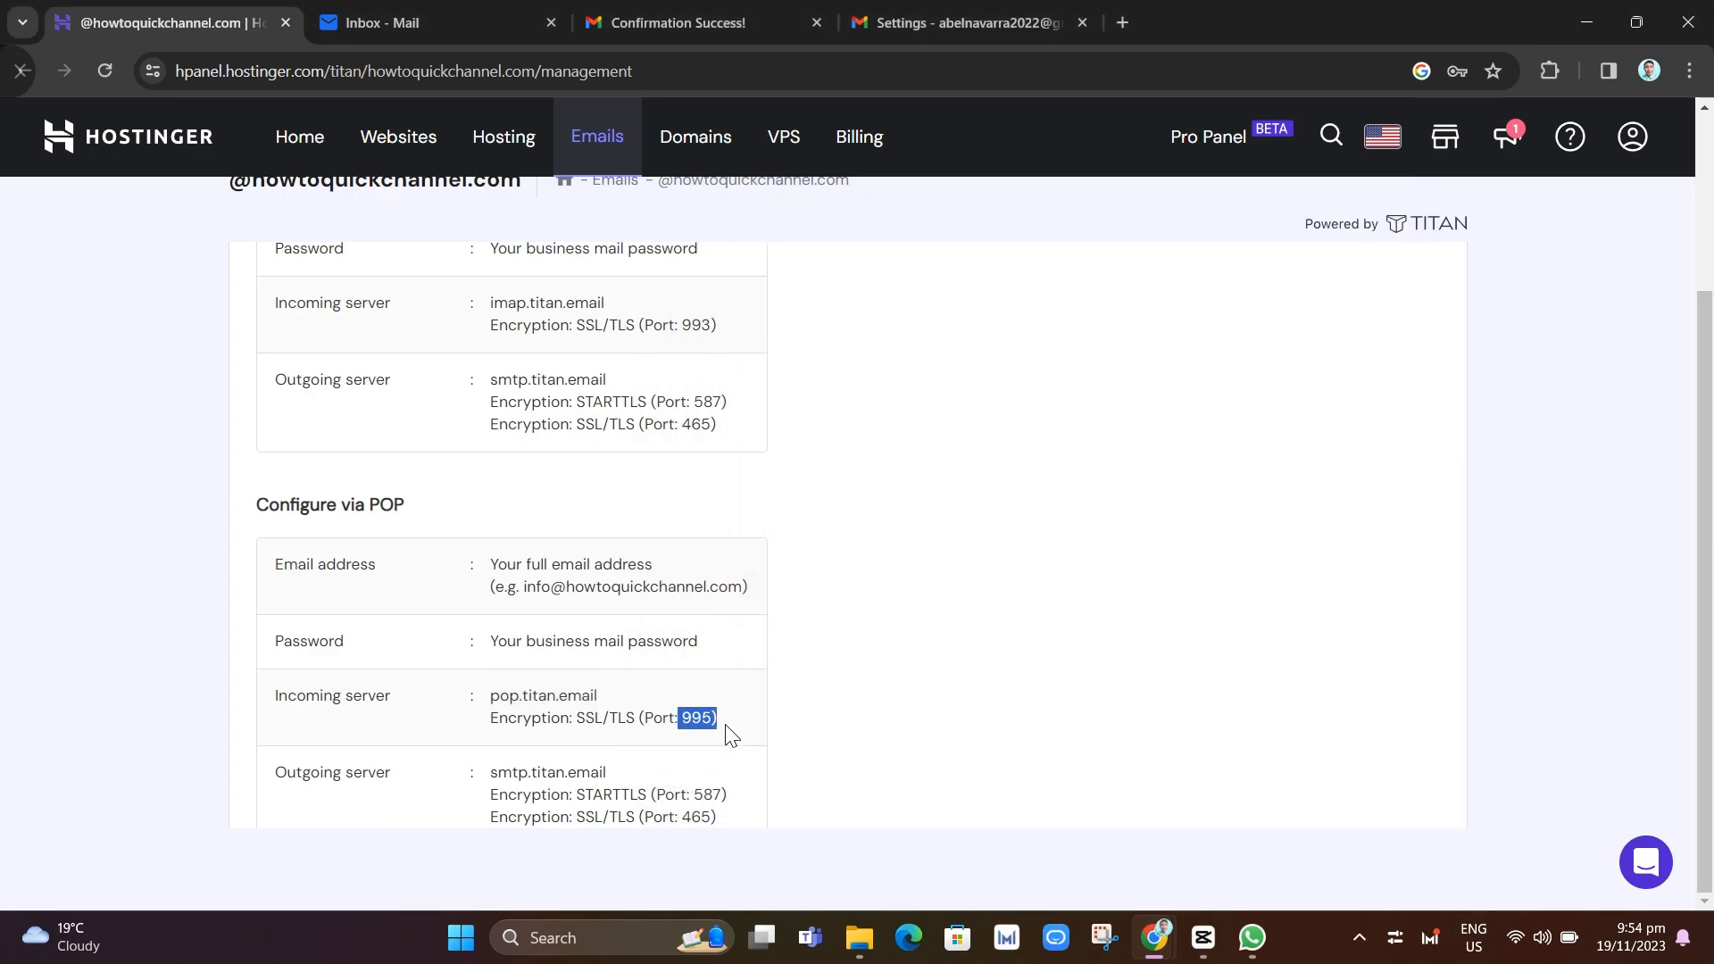
# Set the POP port to 995, keep copies on the server, and add the account
pyautogui.moveTo(1155, 936)
pyautogui.click(1245, 815)
pyautogui.click(1290, 439)
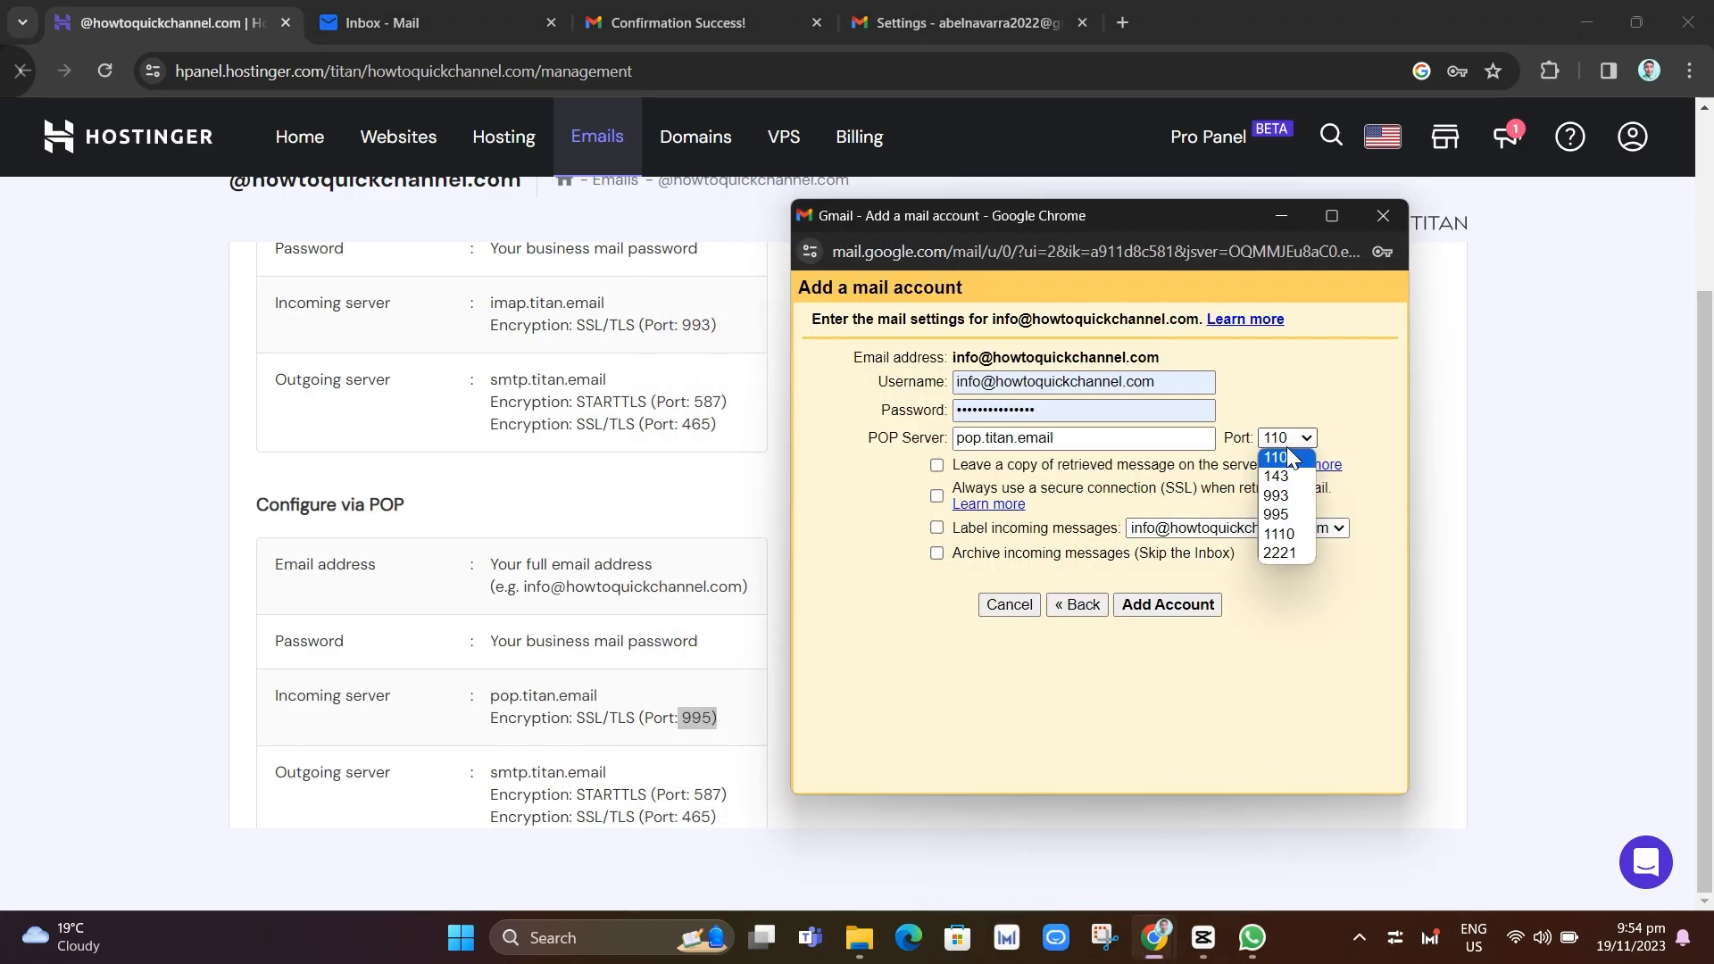
pyautogui.click(1276, 514)
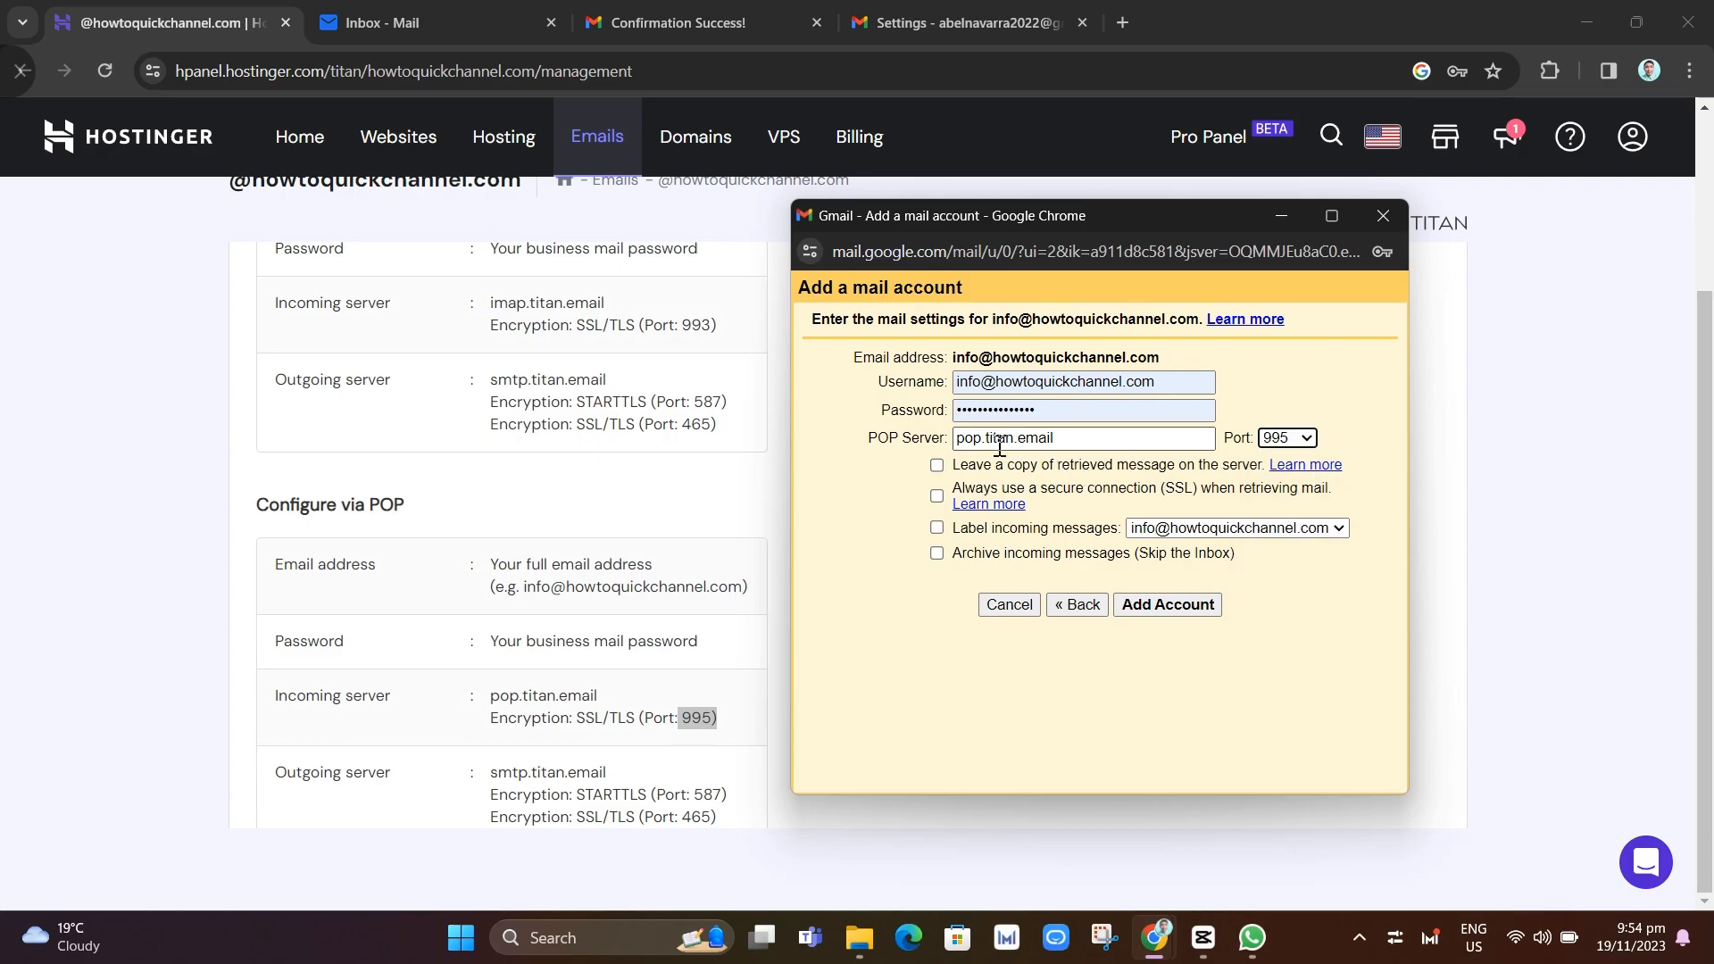
pyautogui.click(938, 464)
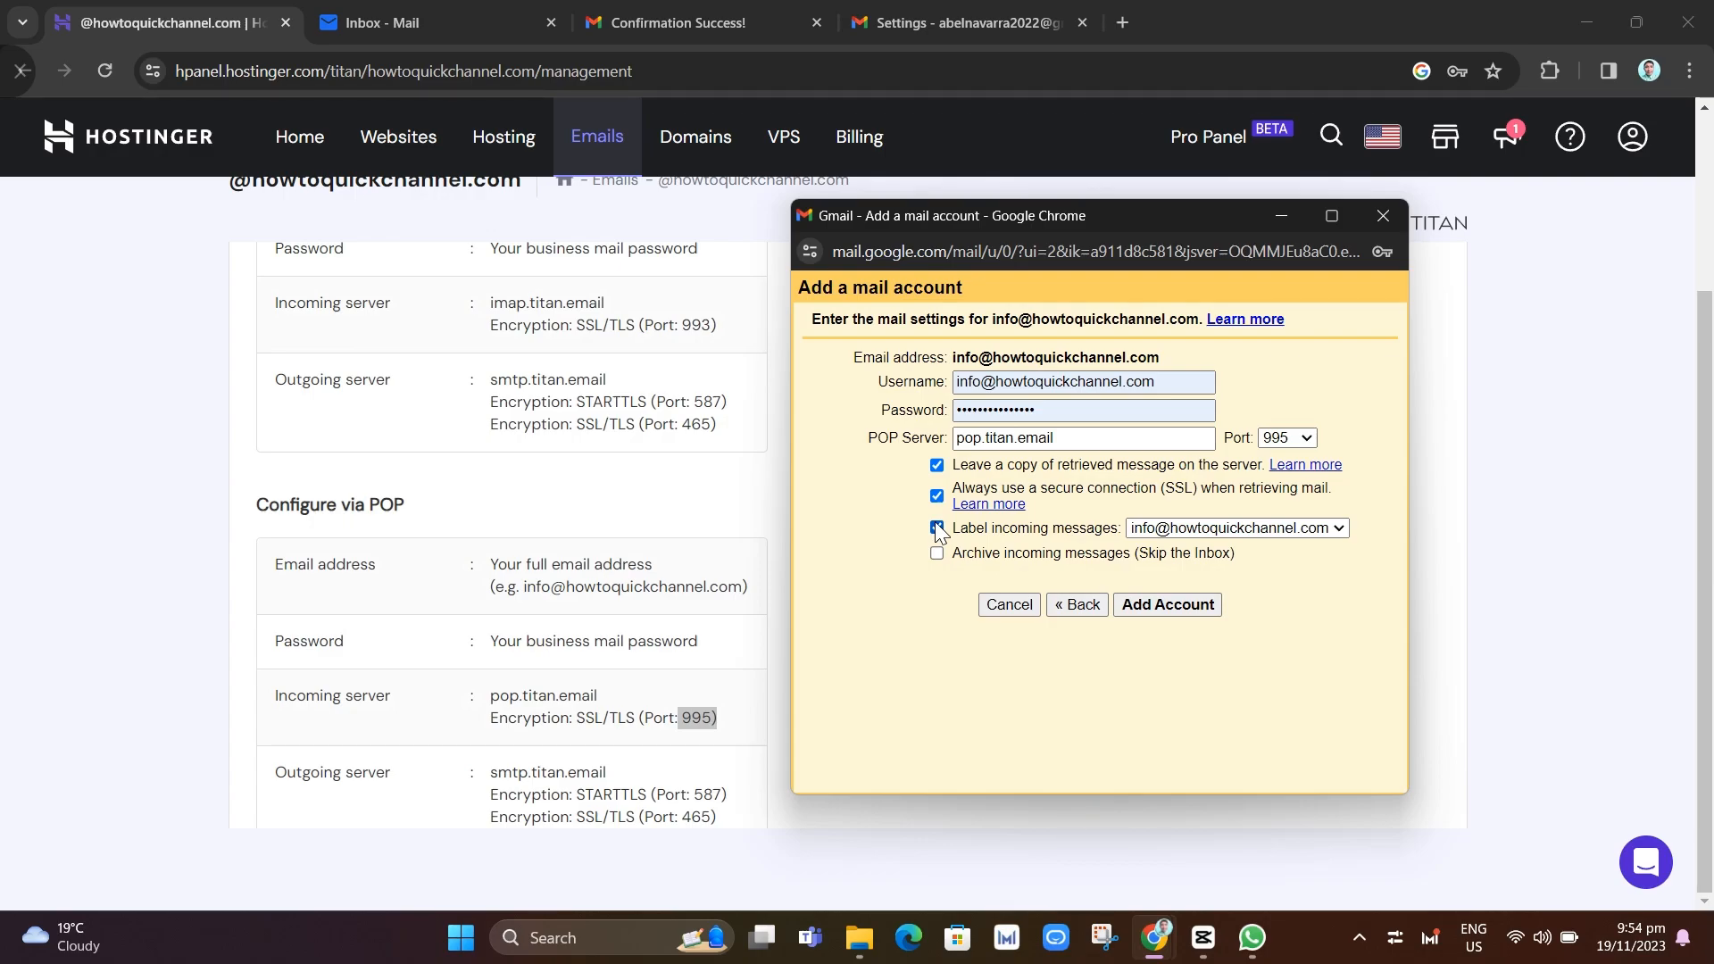
pyautogui.click(1176, 606)
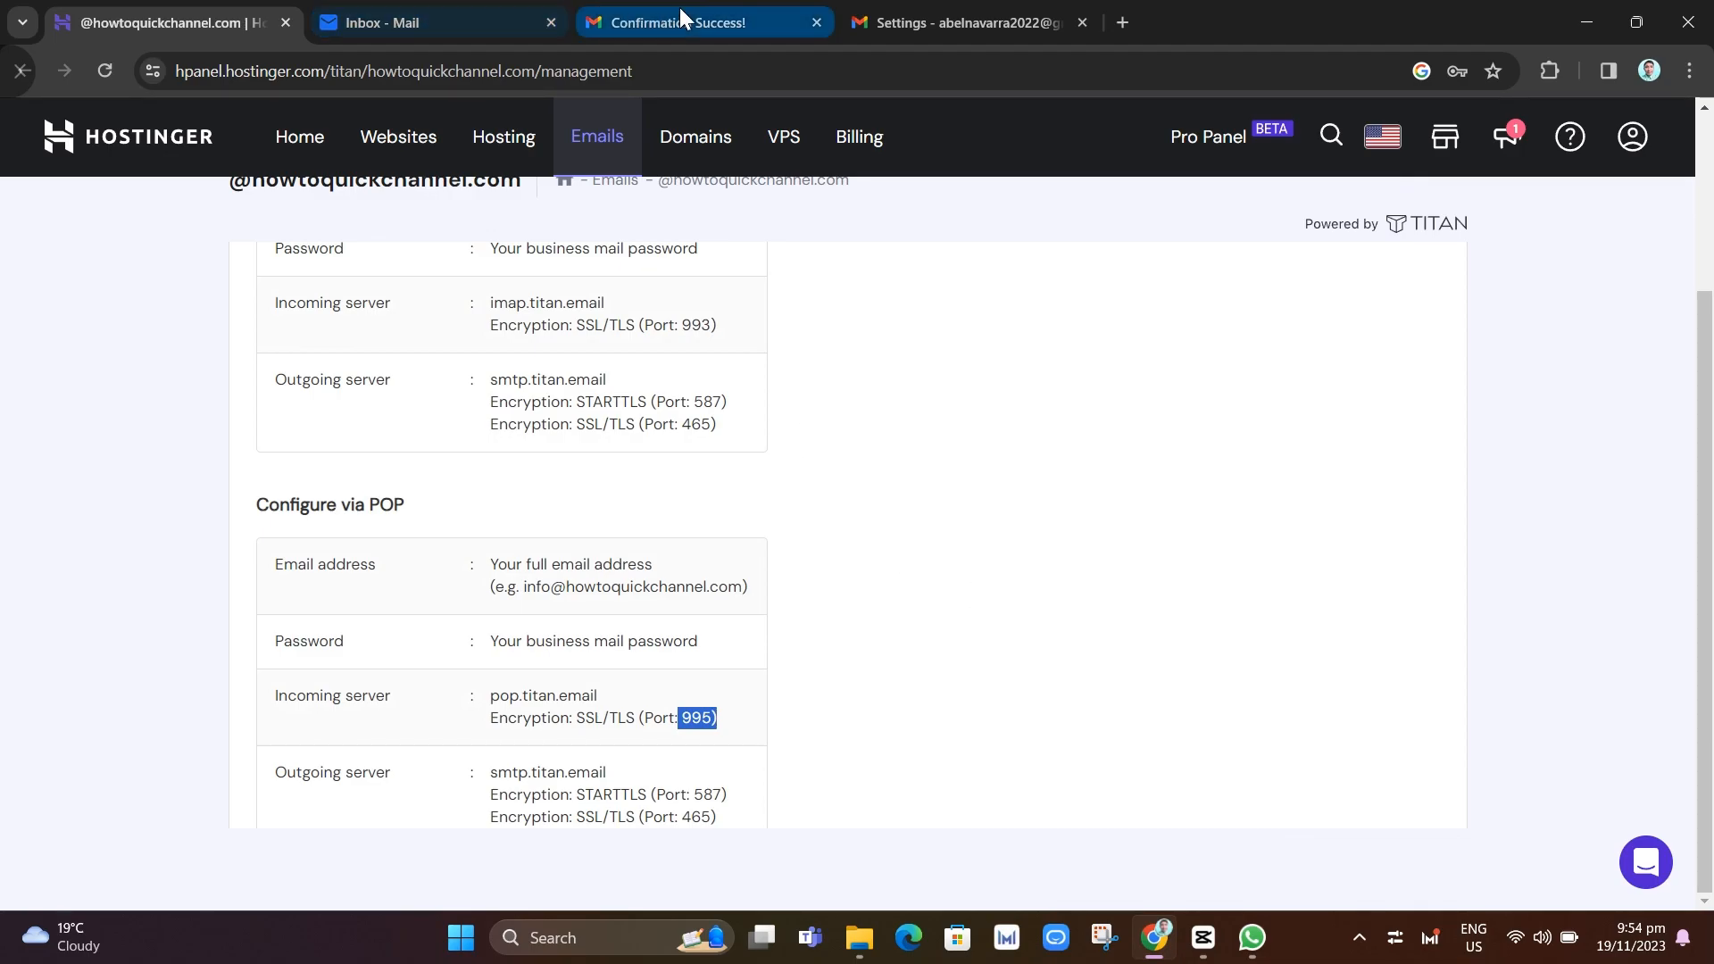
pyautogui.click(892, 16)
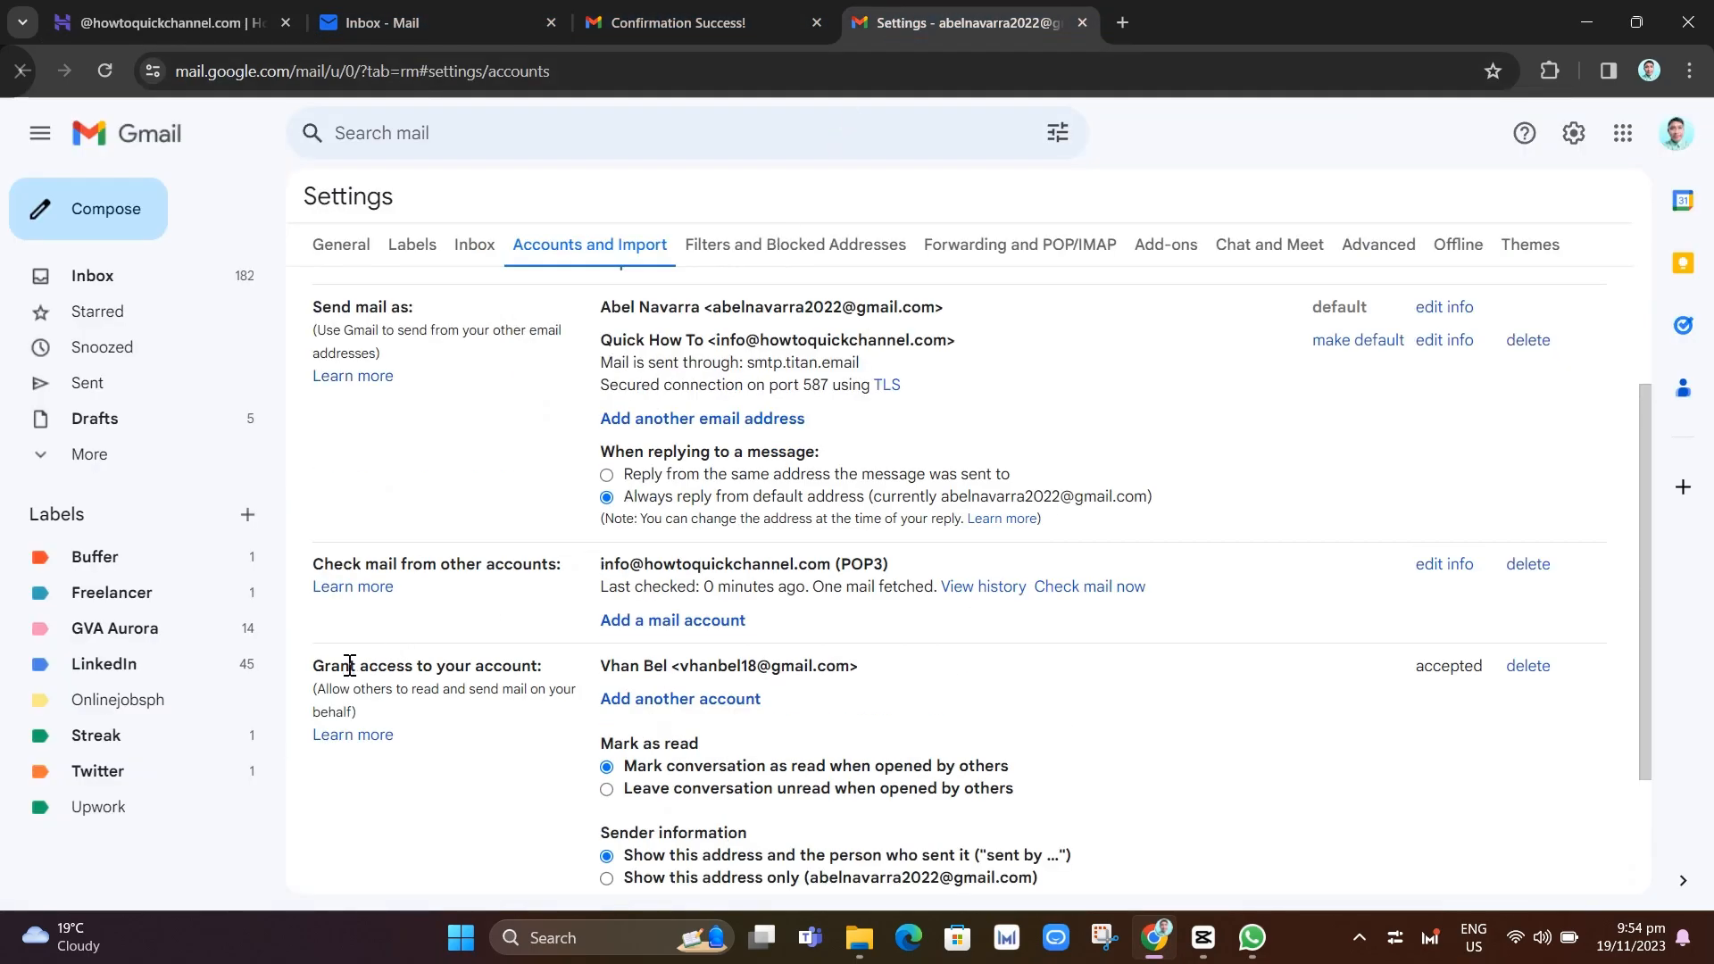
pyautogui.moveTo(606, 571); pyautogui.dragTo(919, 566)
pyautogui.click(1022, 622)
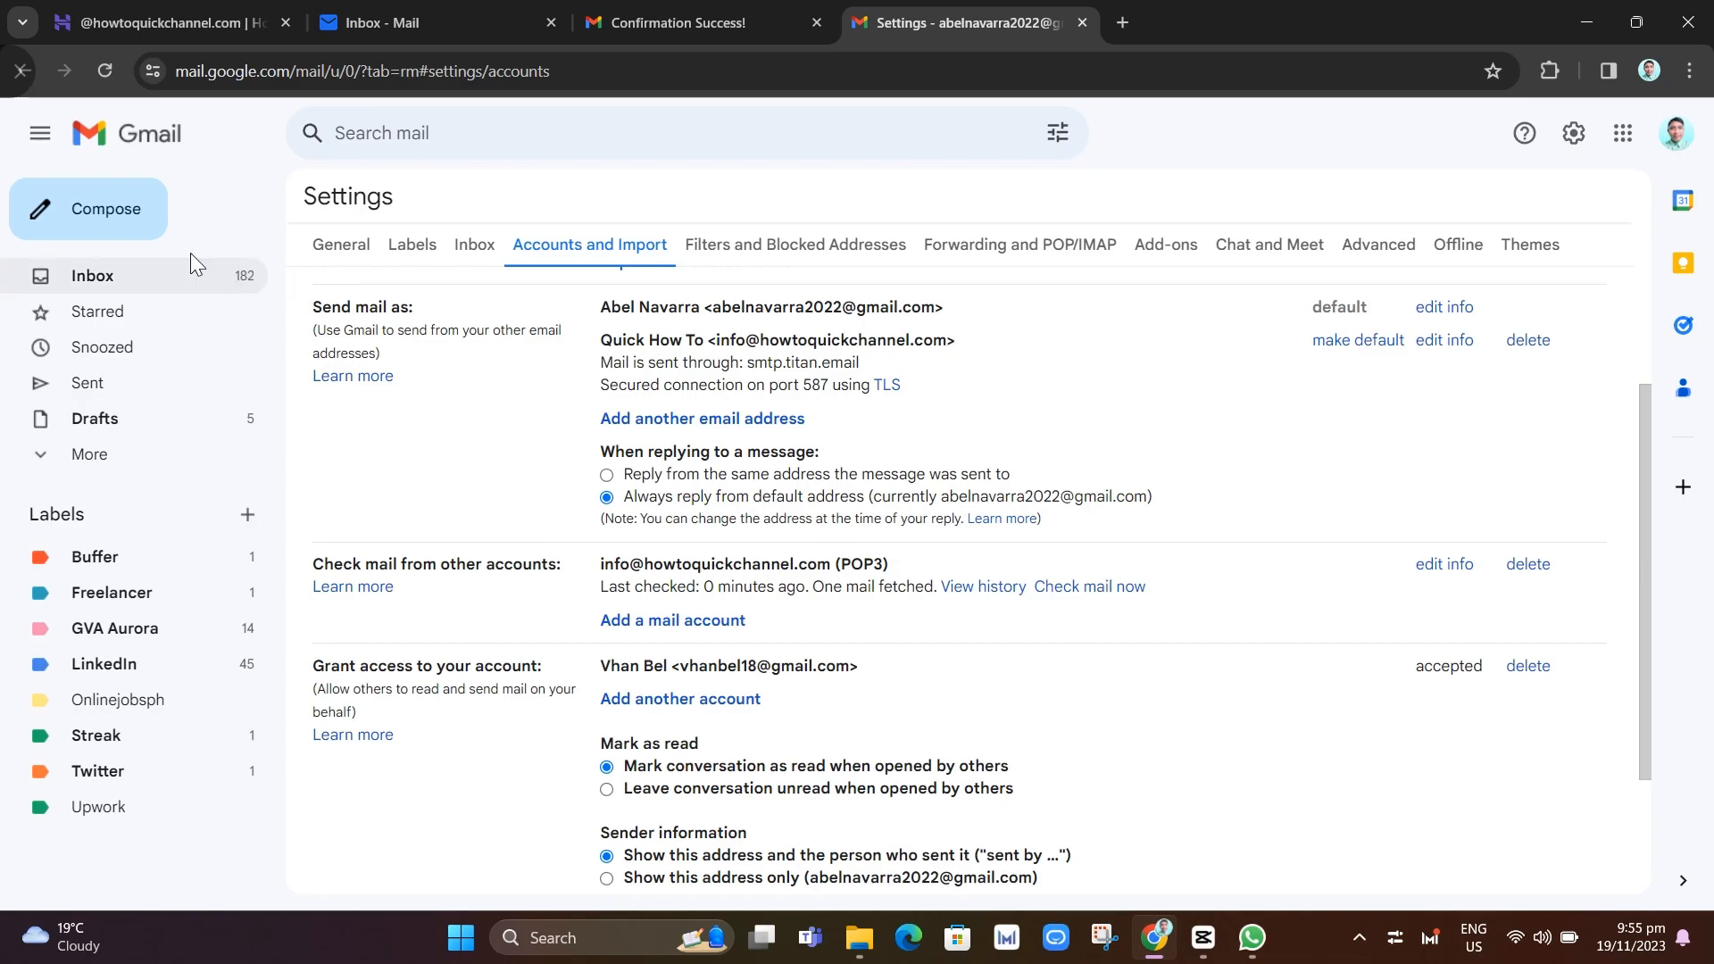
# Compose a new message from Quick How To, then switch to the Titan webmail inbox
pyautogui.click(126, 236)
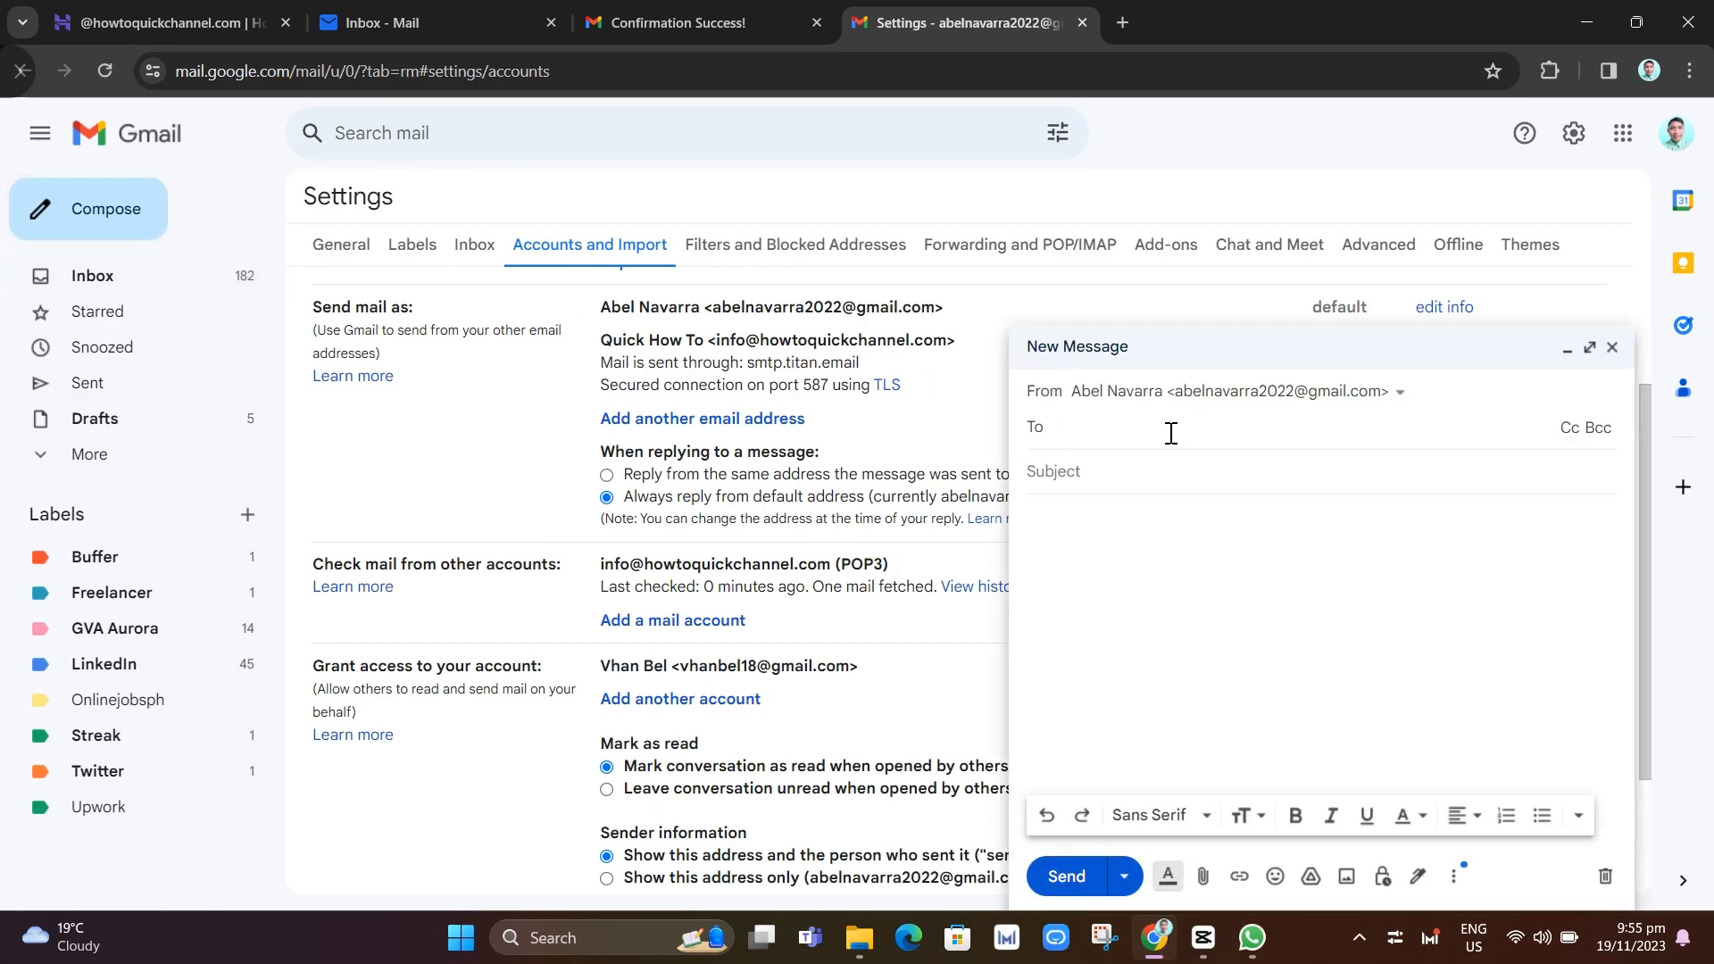
pyautogui.click(1399, 395)
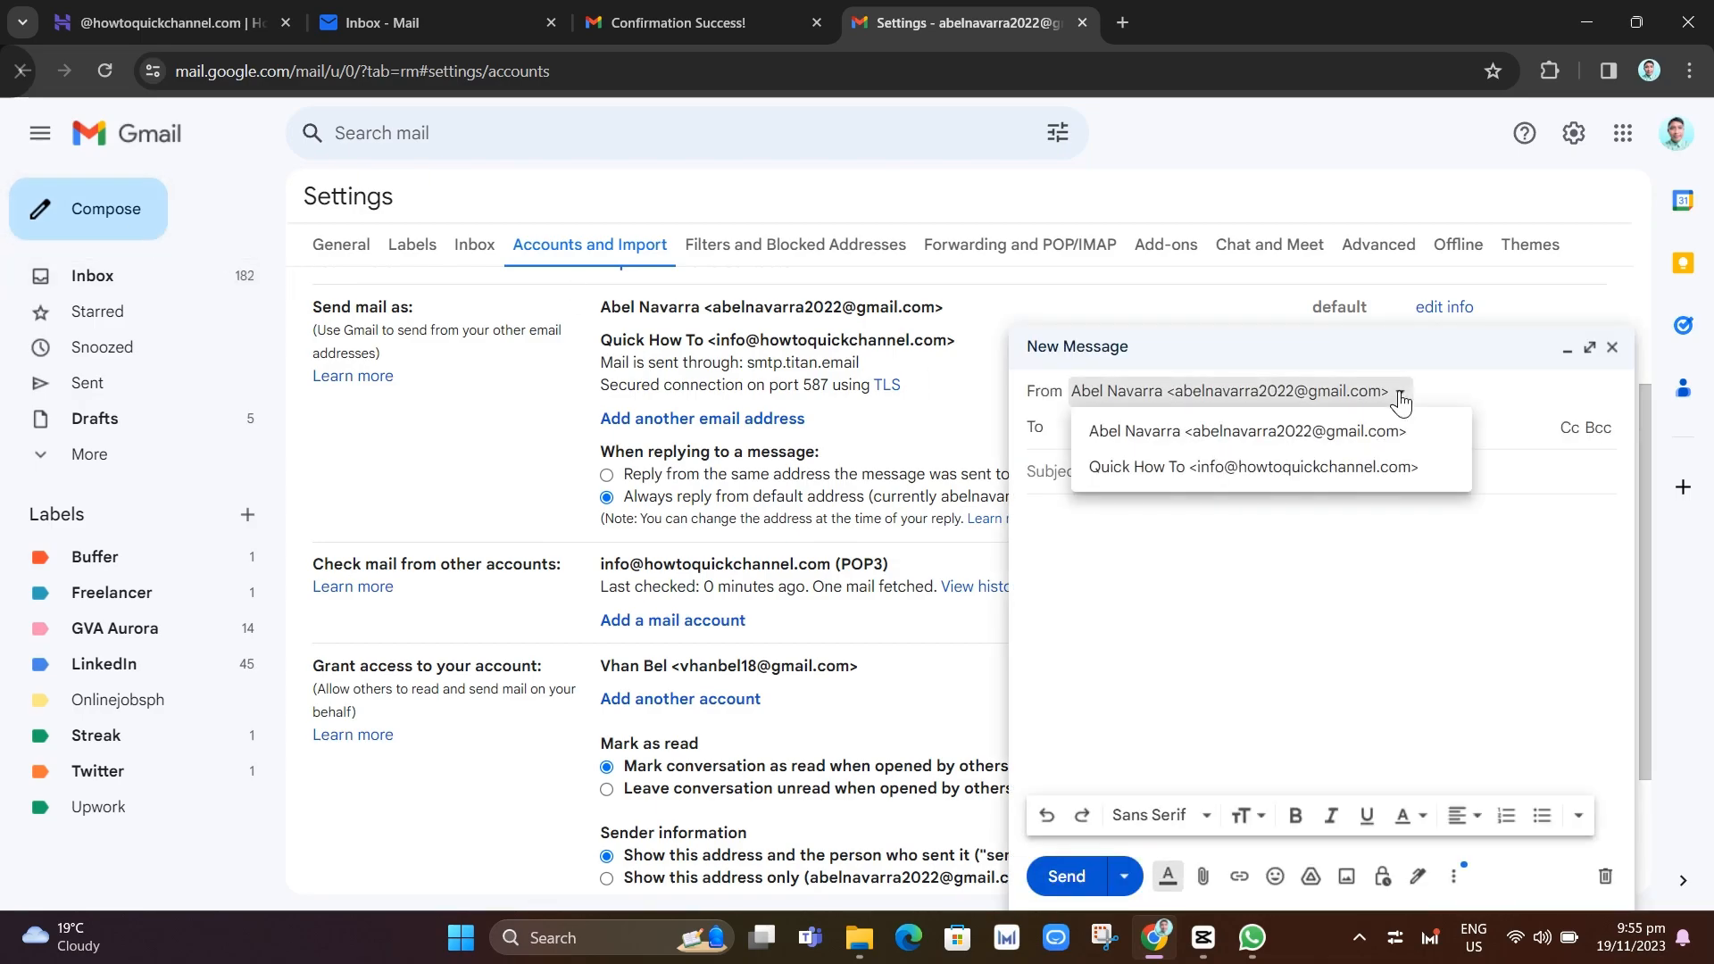
pyautogui.click(1207, 467)
pyautogui.click(1412, 395)
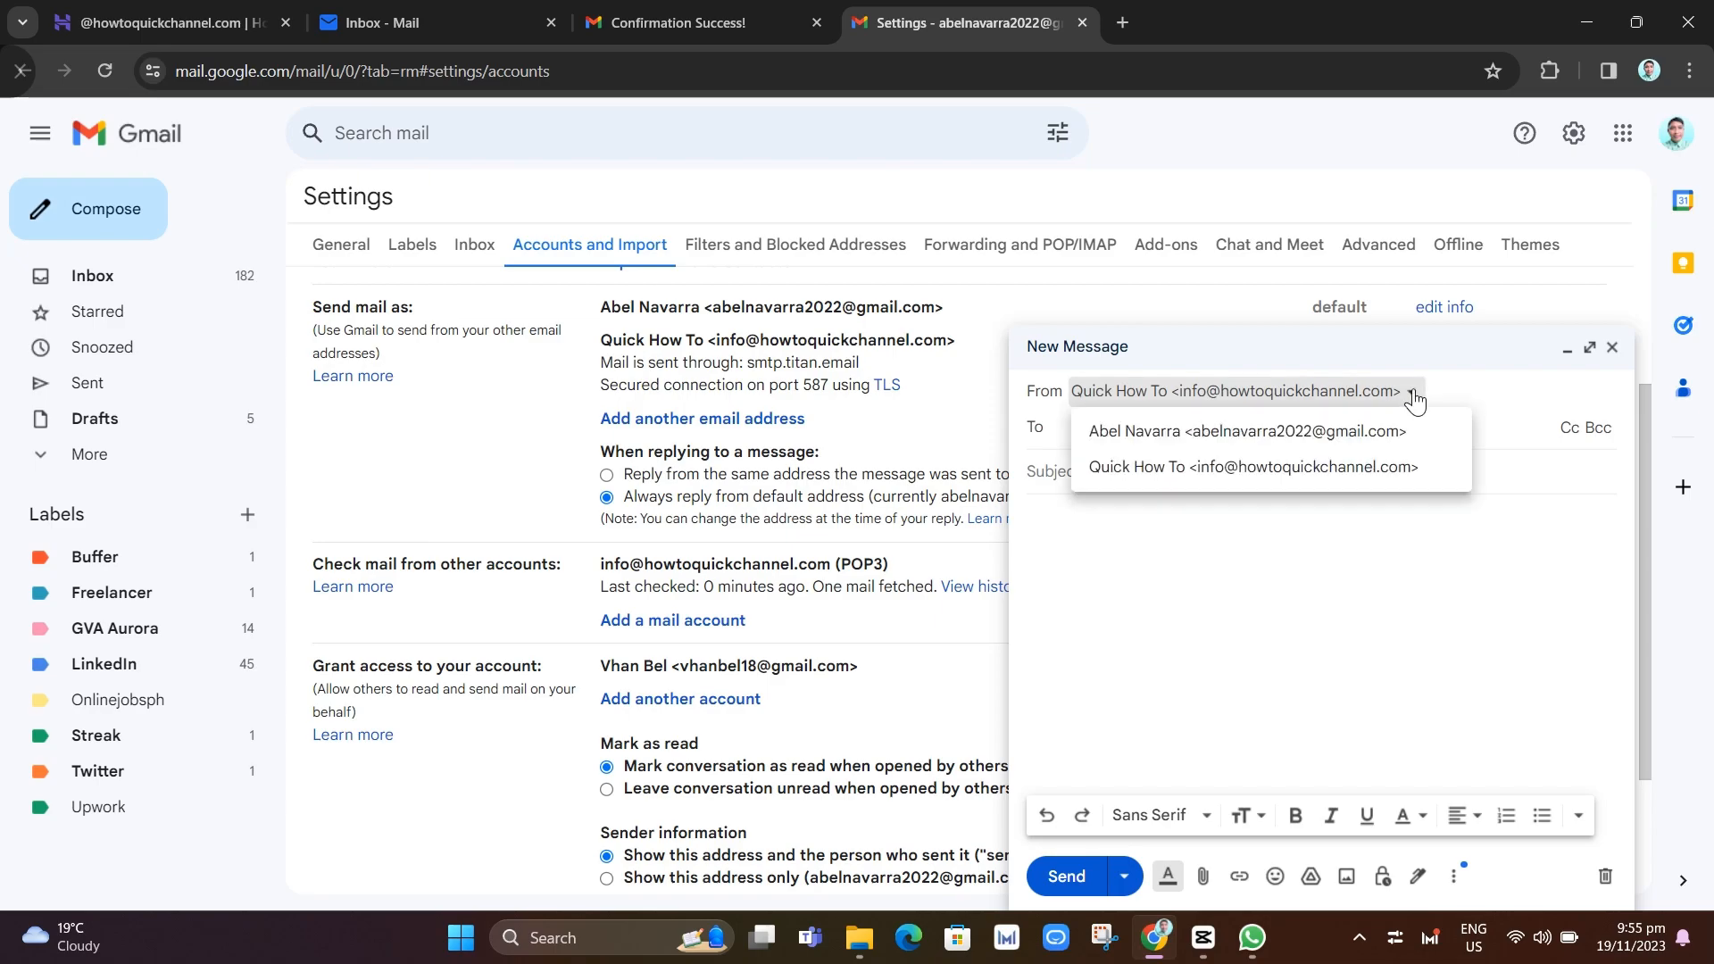
pyautogui.click(1303, 468)
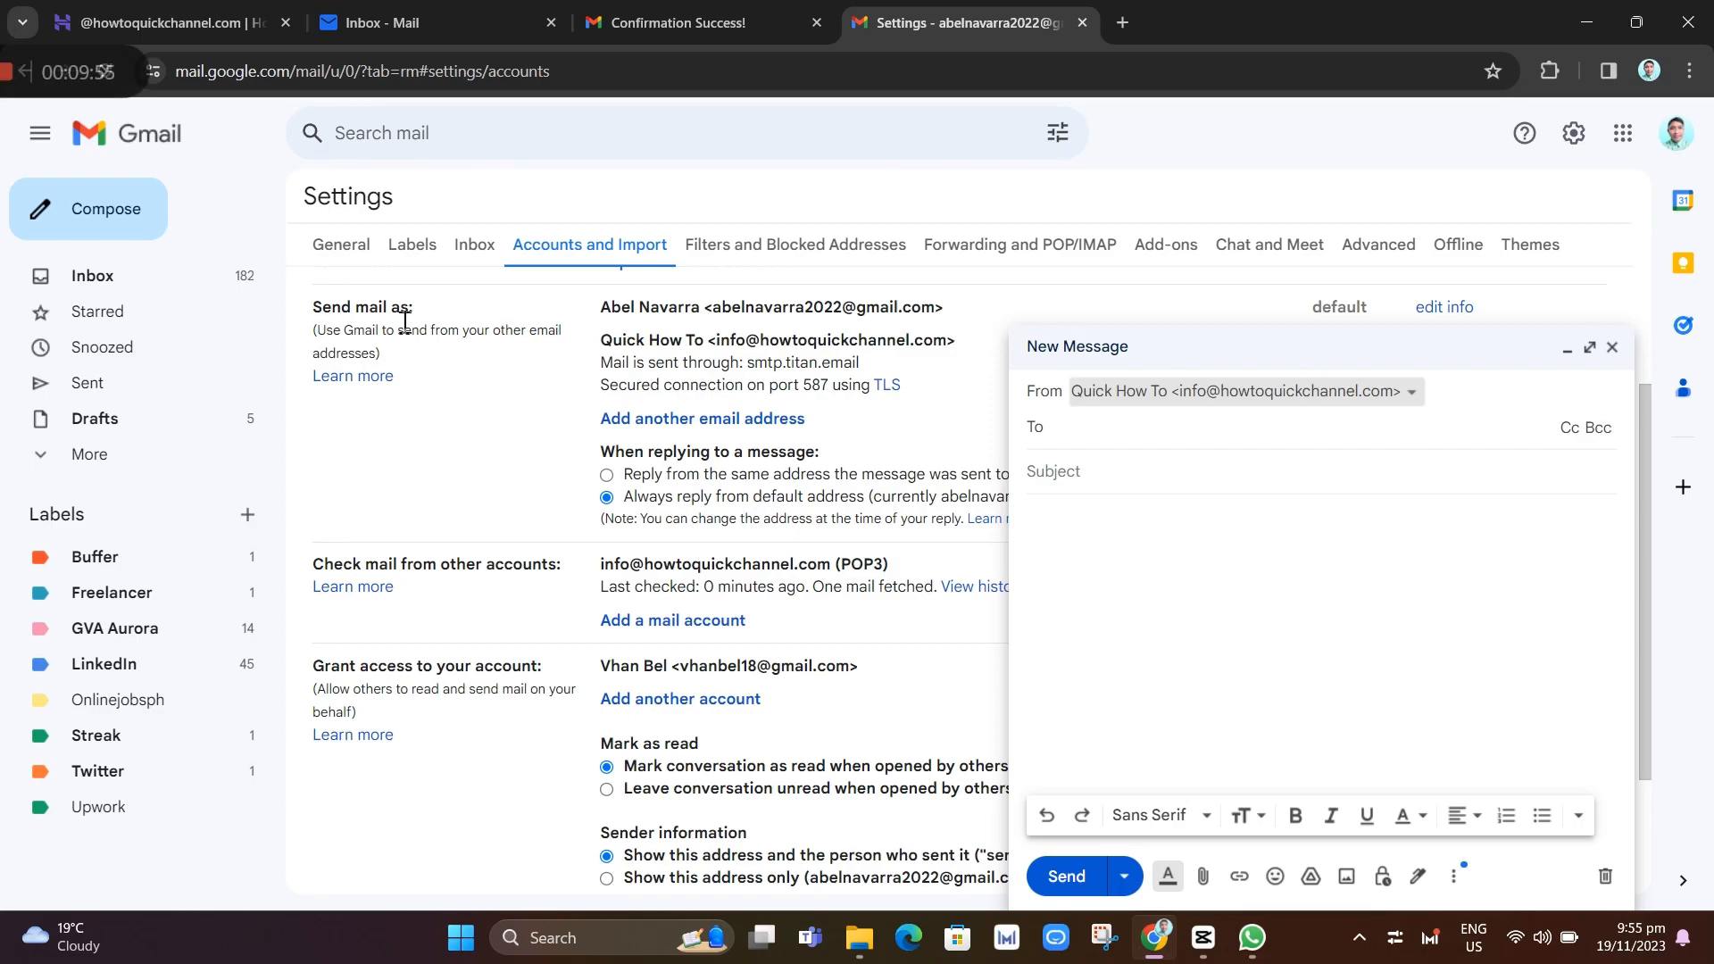
pyautogui.click(496, 24)
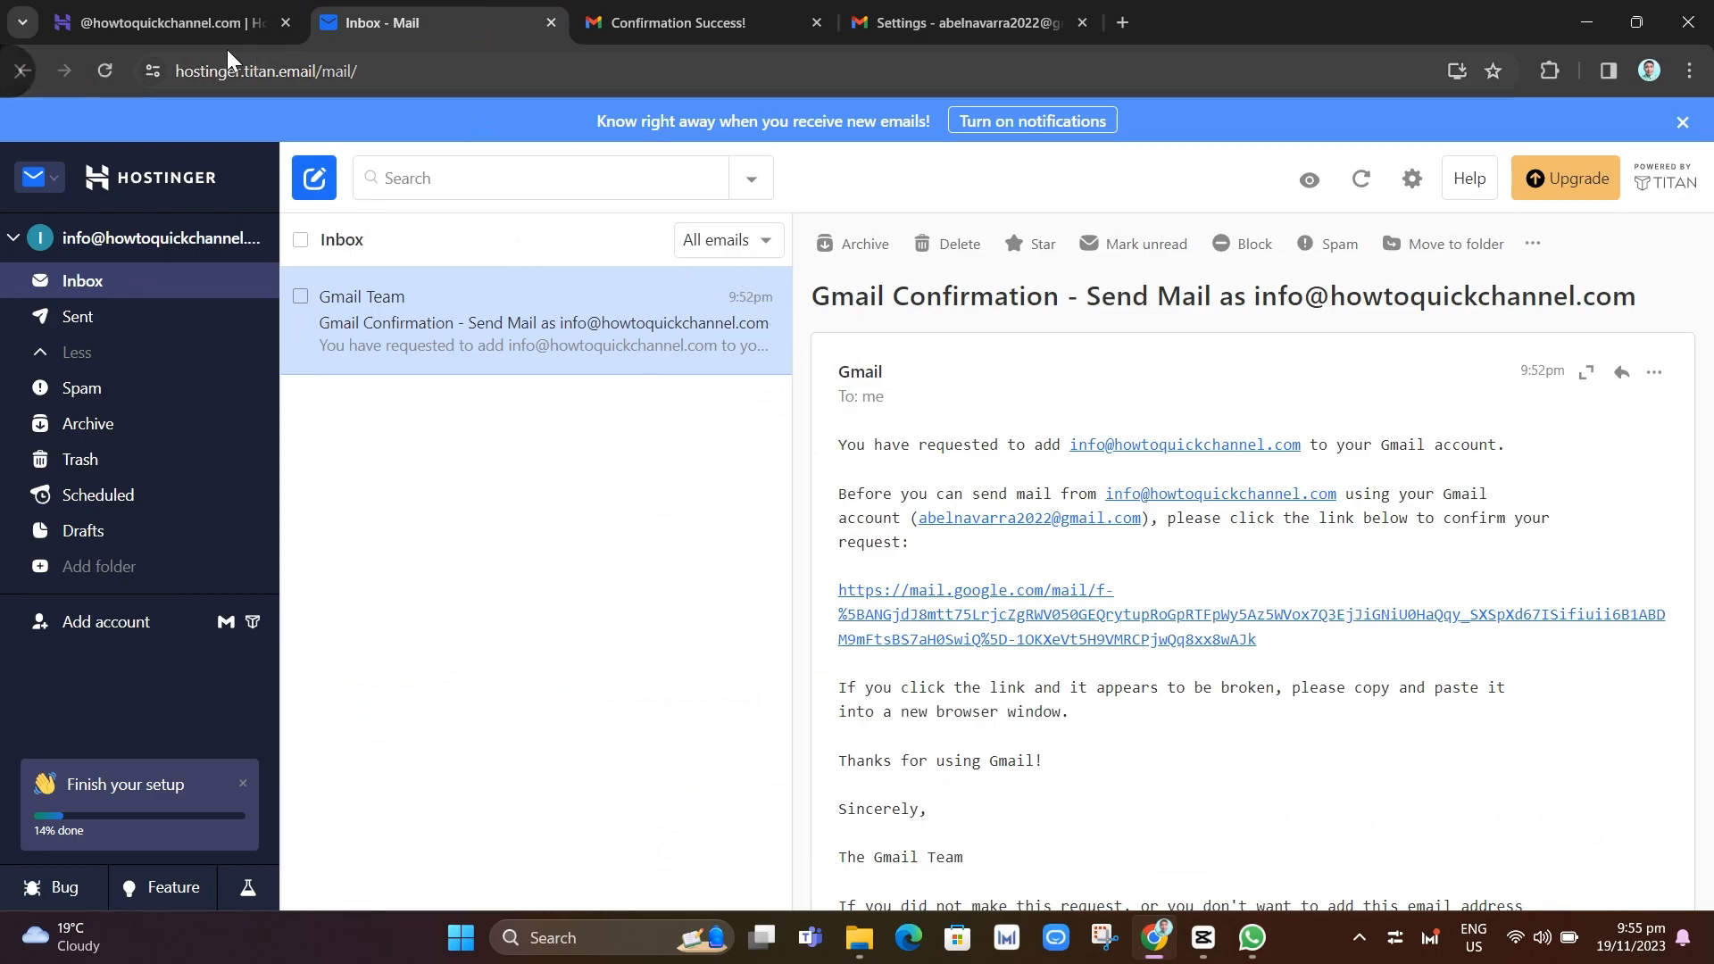
# Reload the Titan inbox, open the Gmail Team confirmation email, and return to Gmail settings
pyautogui.click(105, 71)
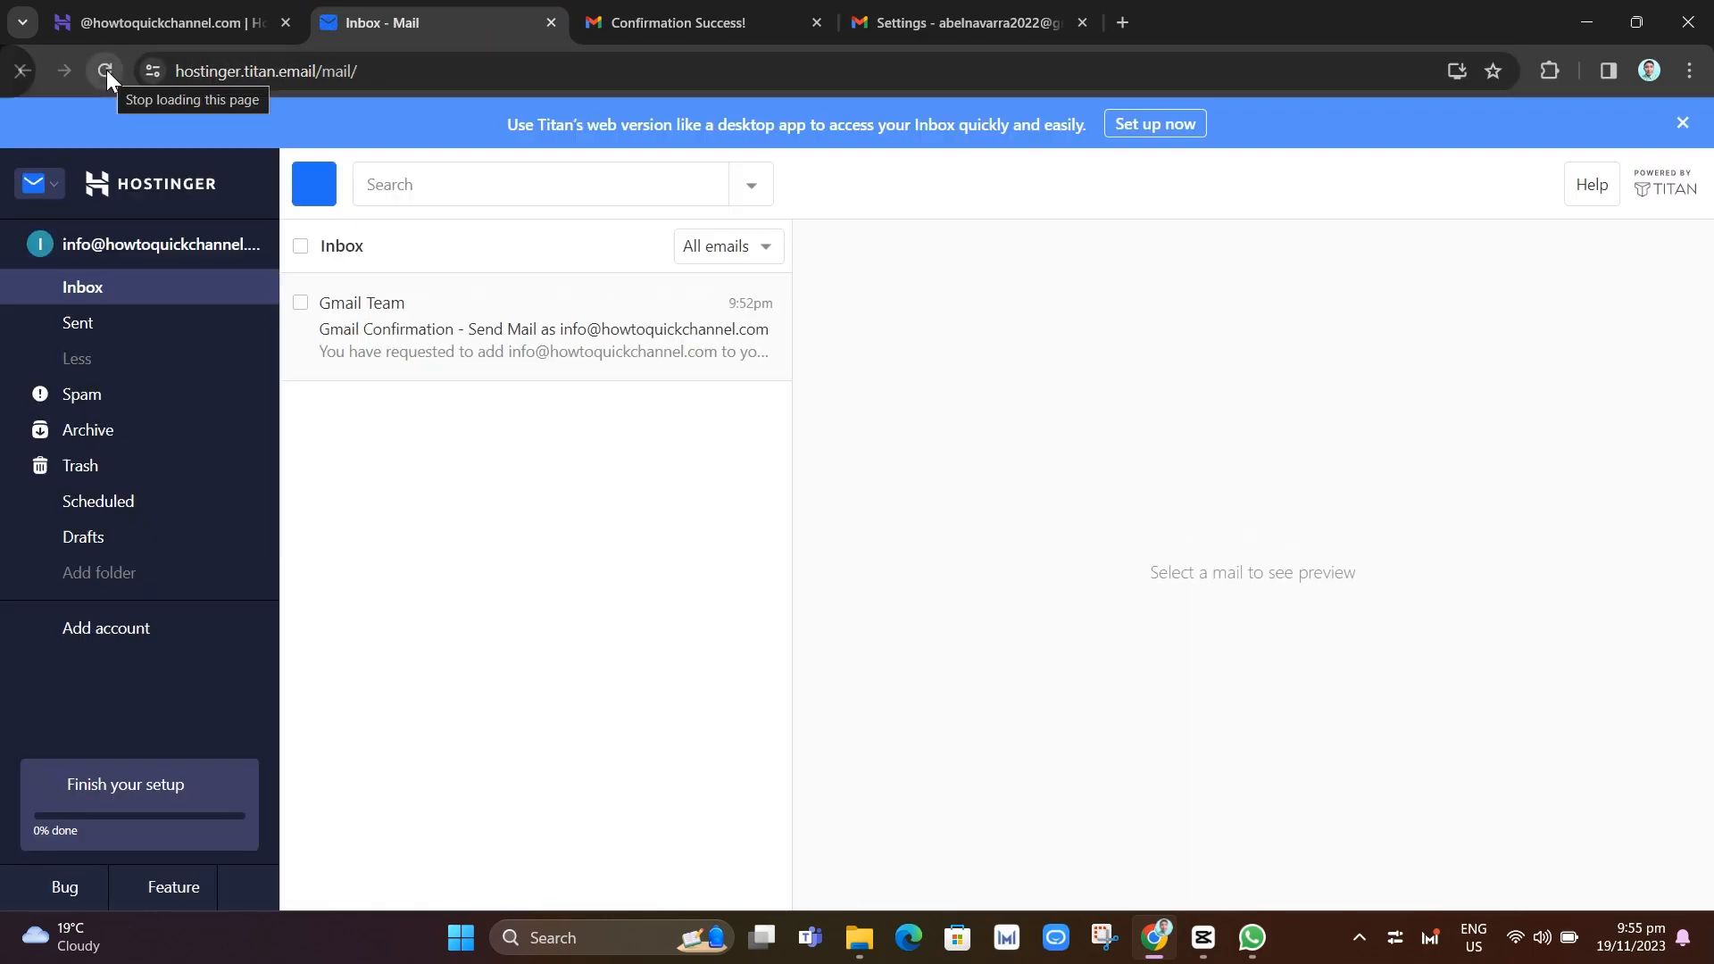
pyautogui.click(497, 340)
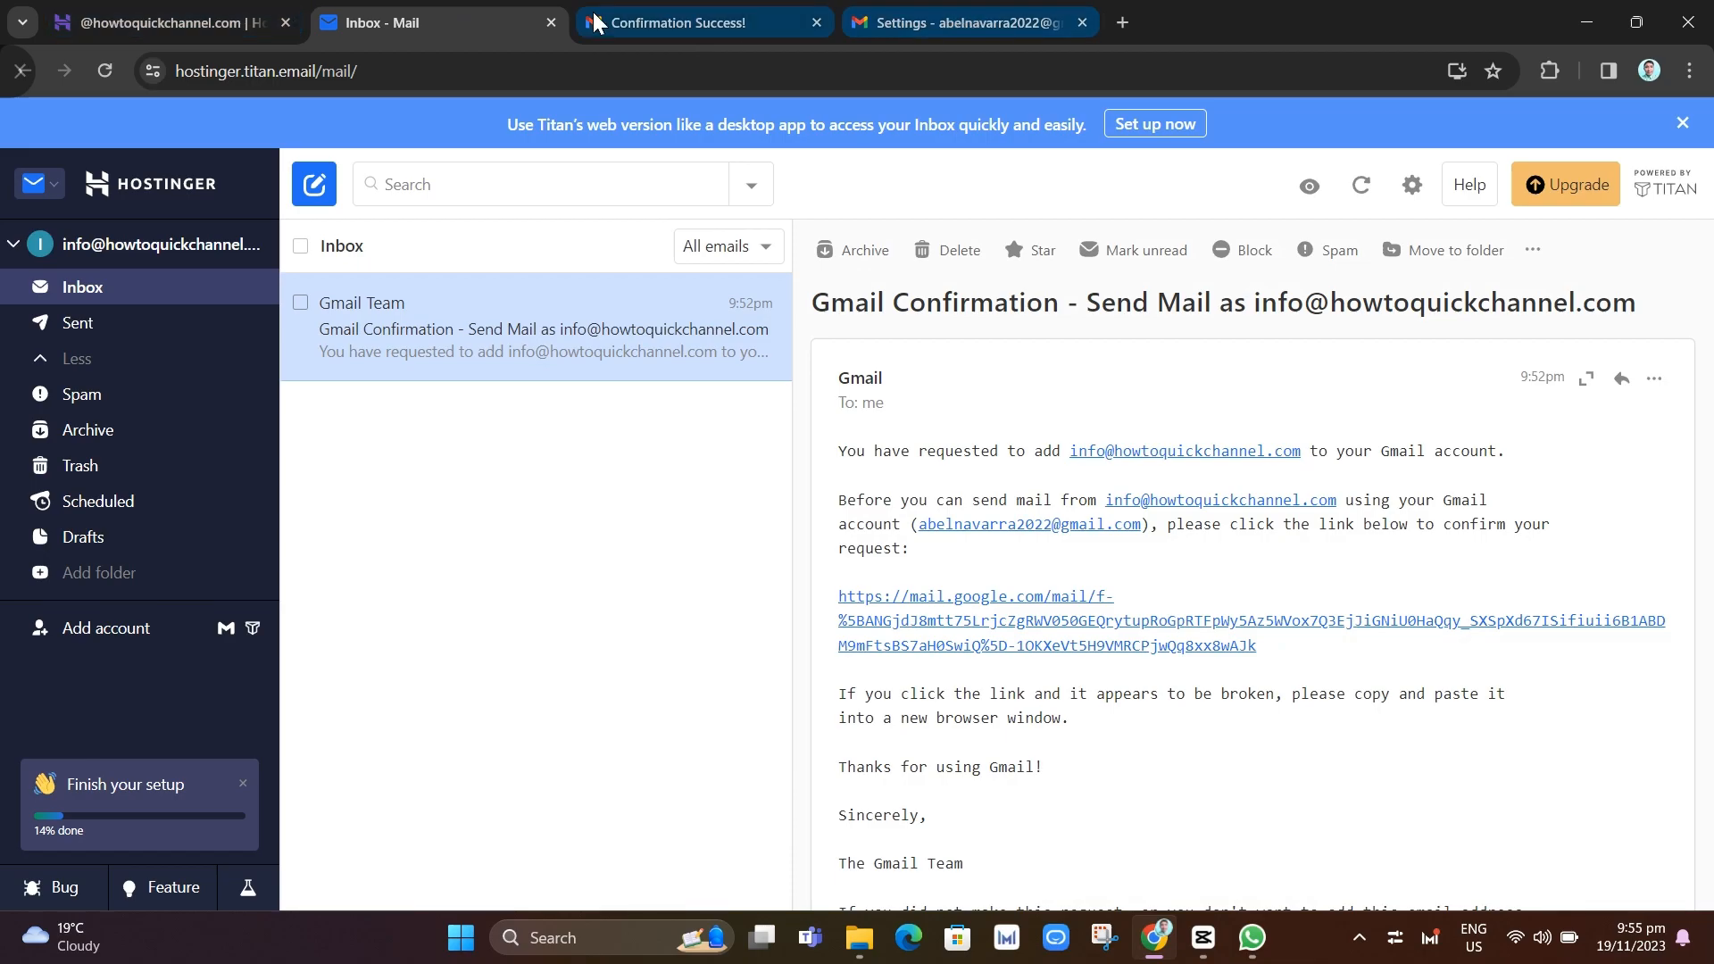
pyautogui.click(1000, 20)
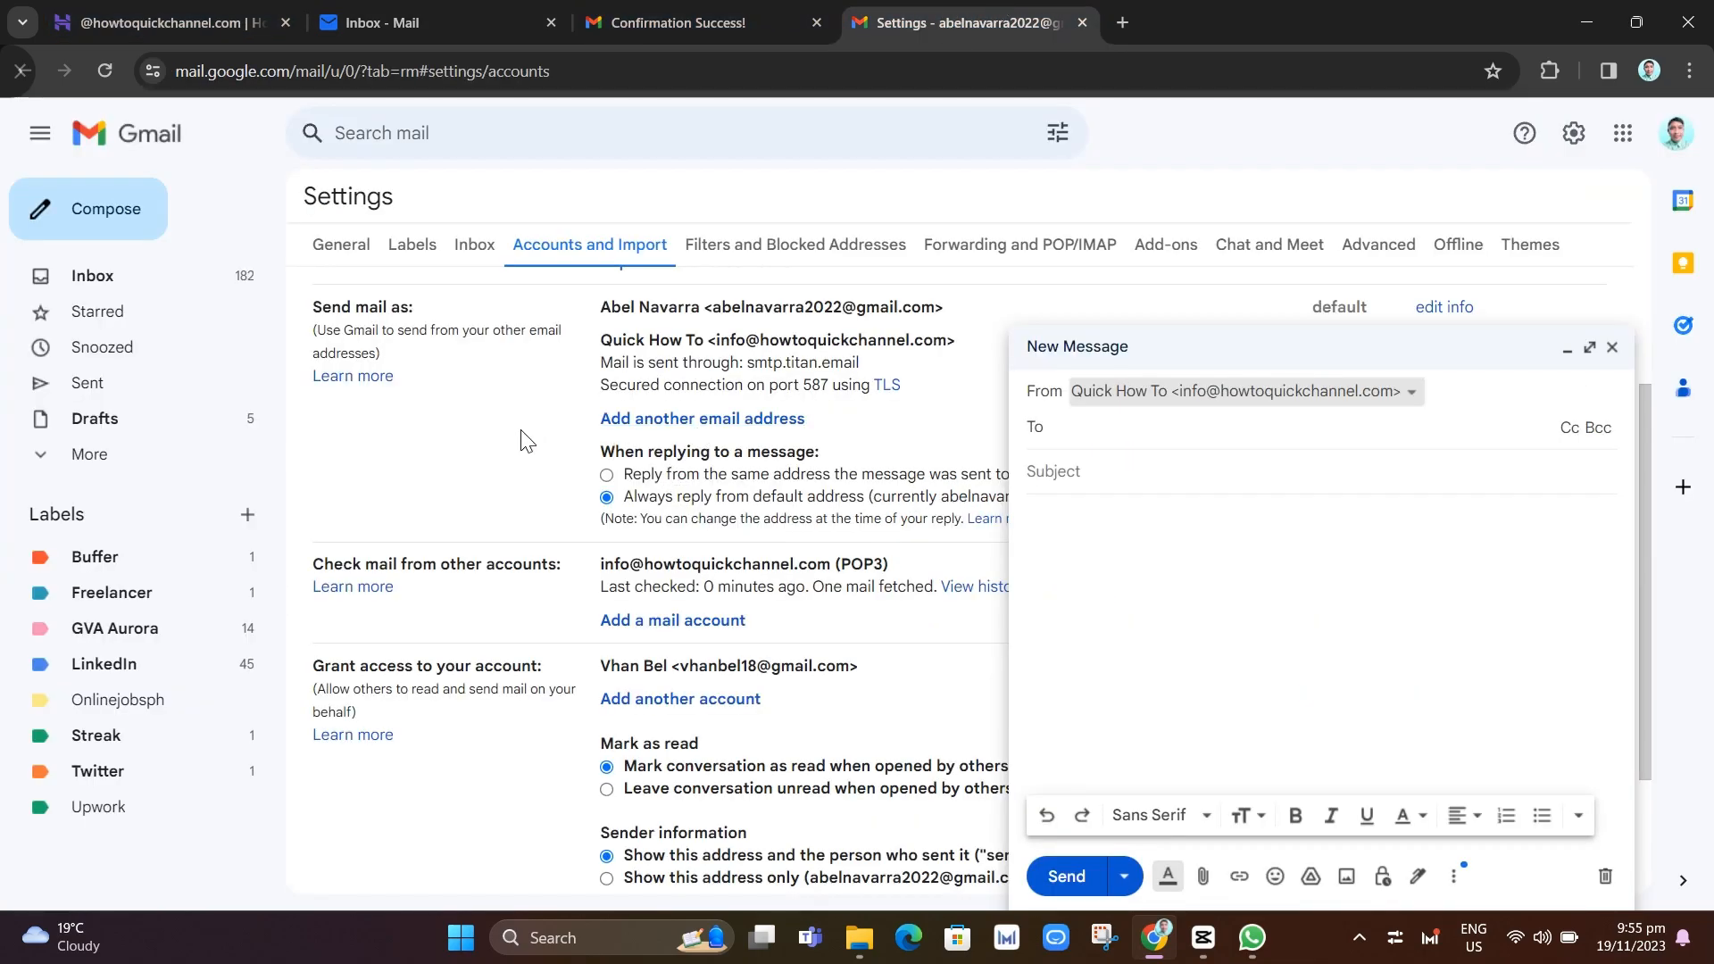
# Discard the New Message draft and review the Send mail as and POP3 entries
pyautogui.click(1612, 348)
pyautogui.scroll(-1, 1338, 536)
pyautogui.scroll(1, 1051, 679)
pyautogui.scroll(1, 1051, 625)
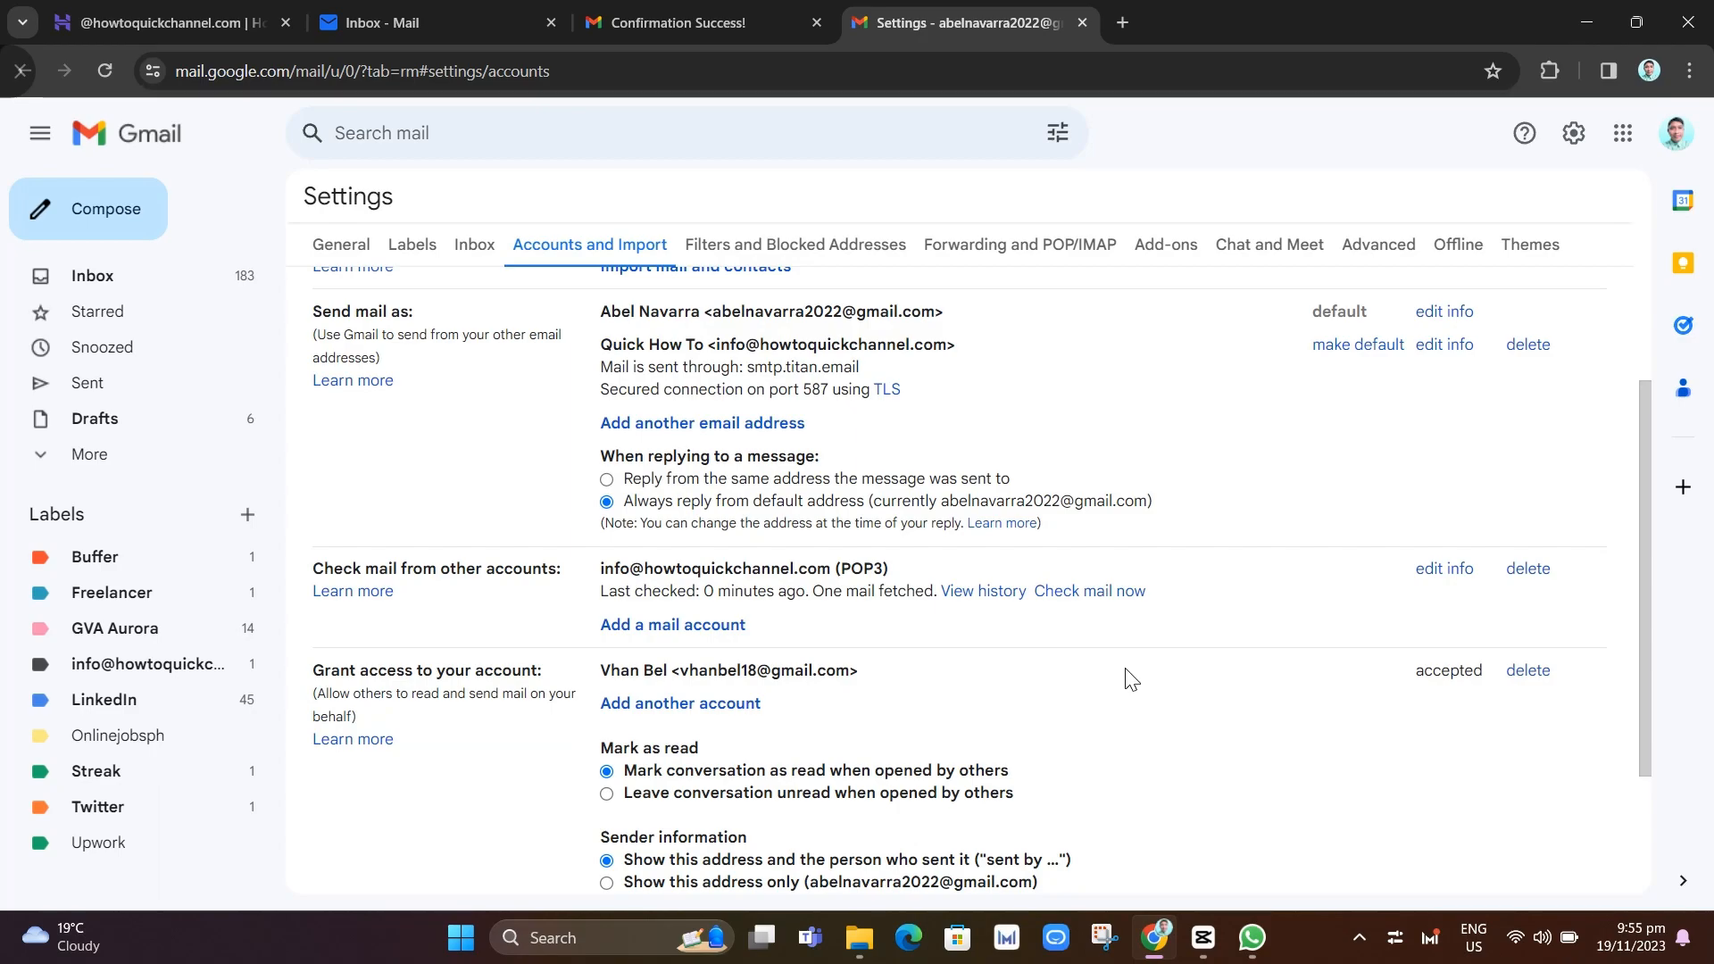
pyautogui.scroll(-5, 1312, 830)
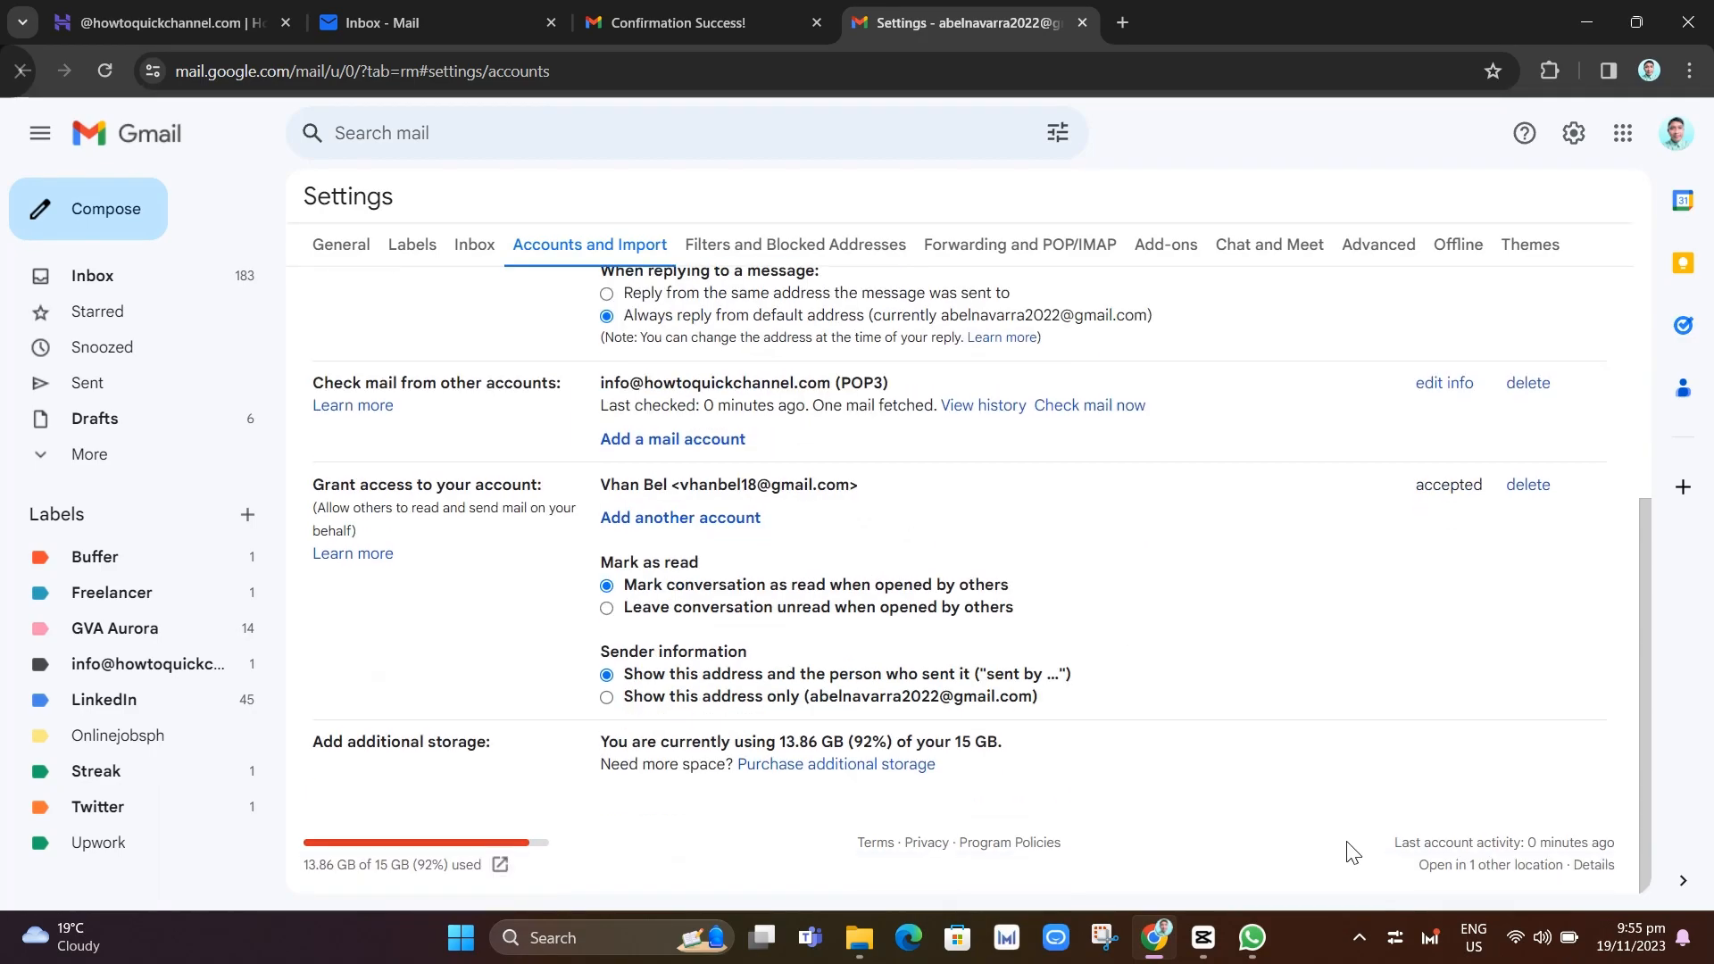
pyautogui.scroll(8, 1349, 851)
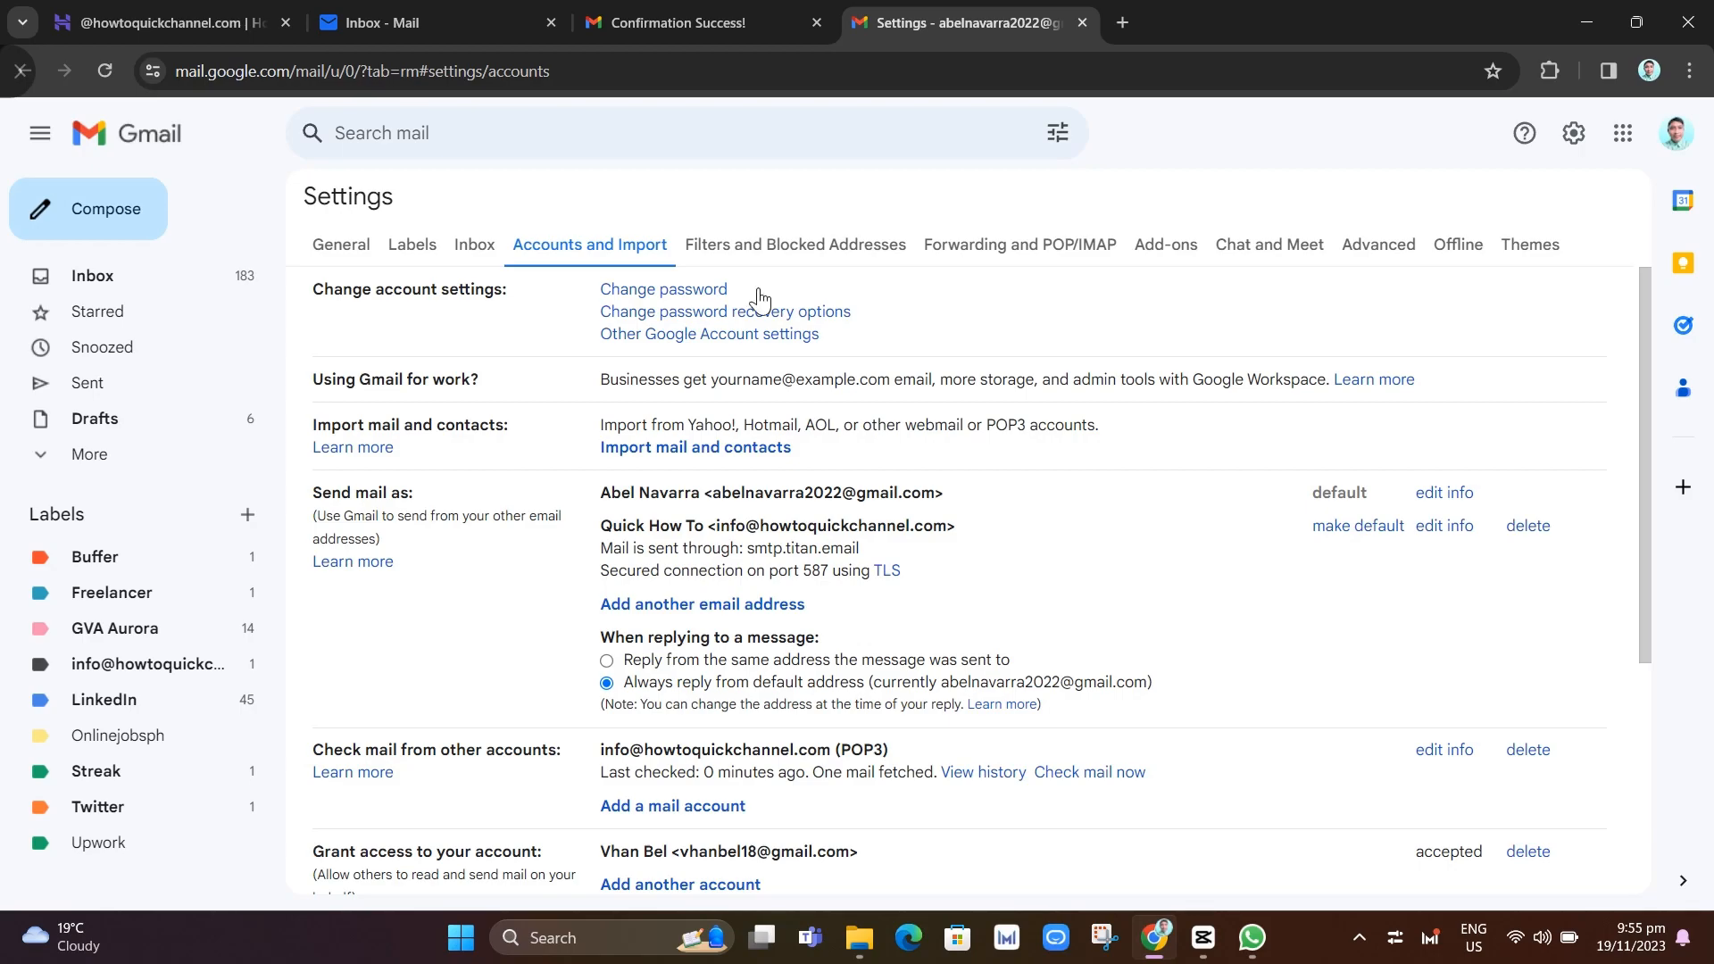
pyautogui.scroll(-2, 1053, 625)
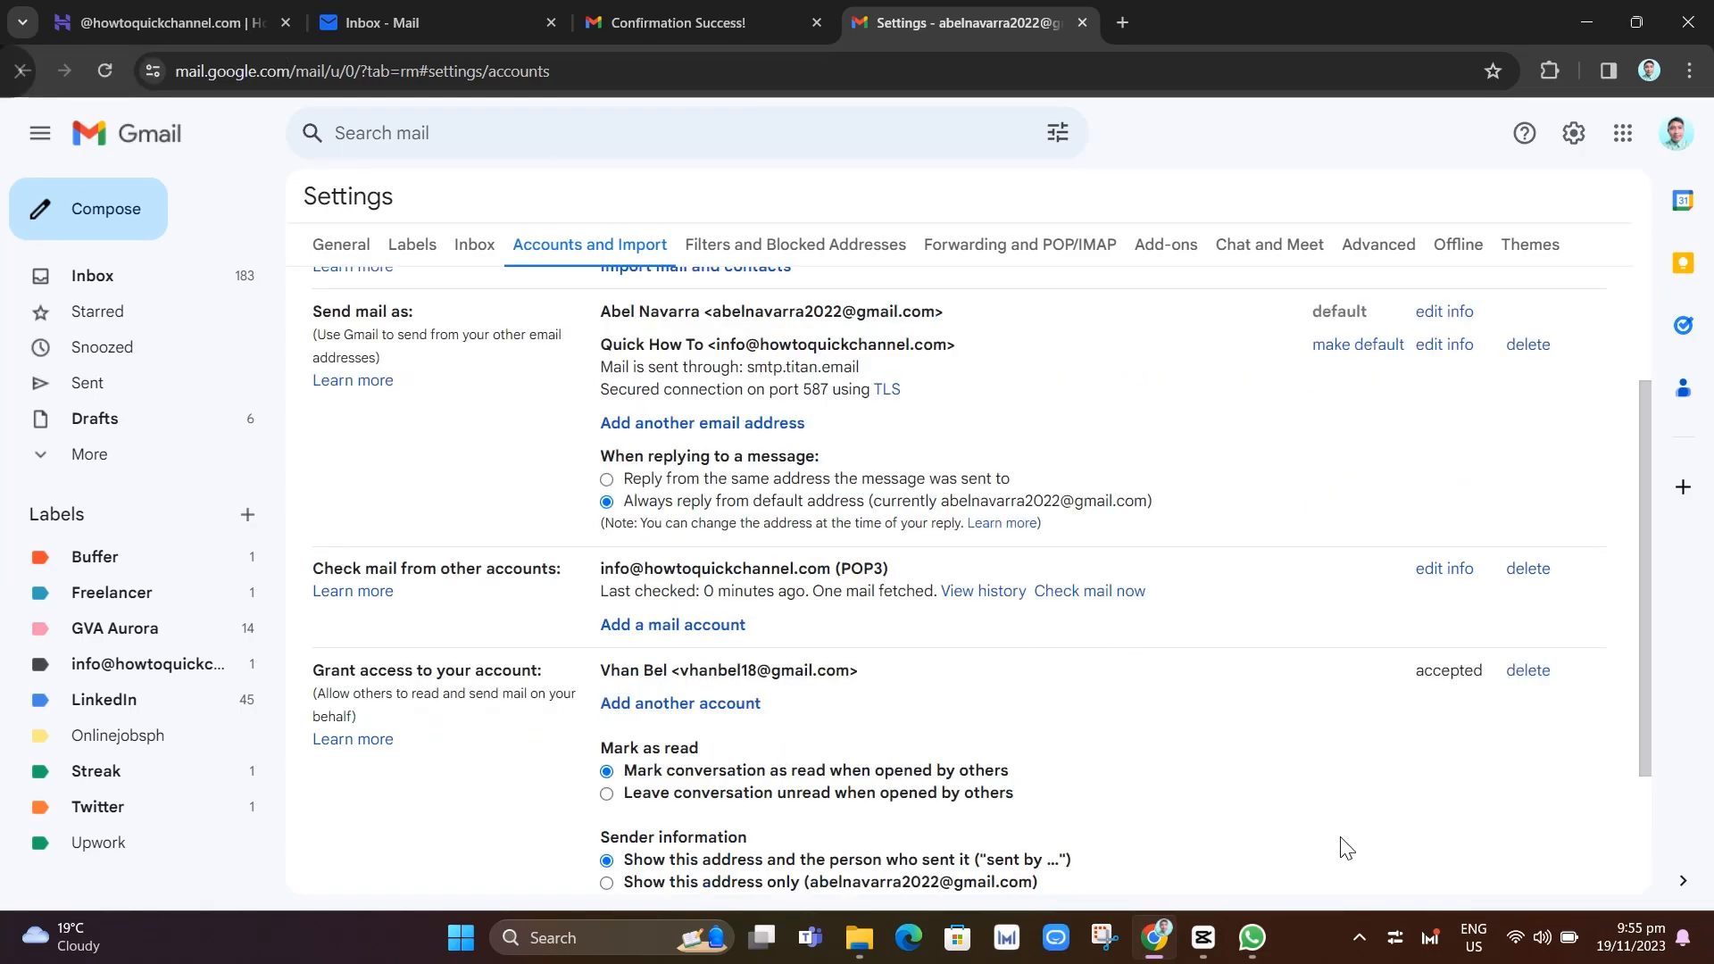
pyautogui.scroll(-2, 1352, 852)
pyautogui.scroll(4, 1352, 853)
pyautogui.scroll(-2, 1351, 852)
pyautogui.scroll(2, 1350, 852)
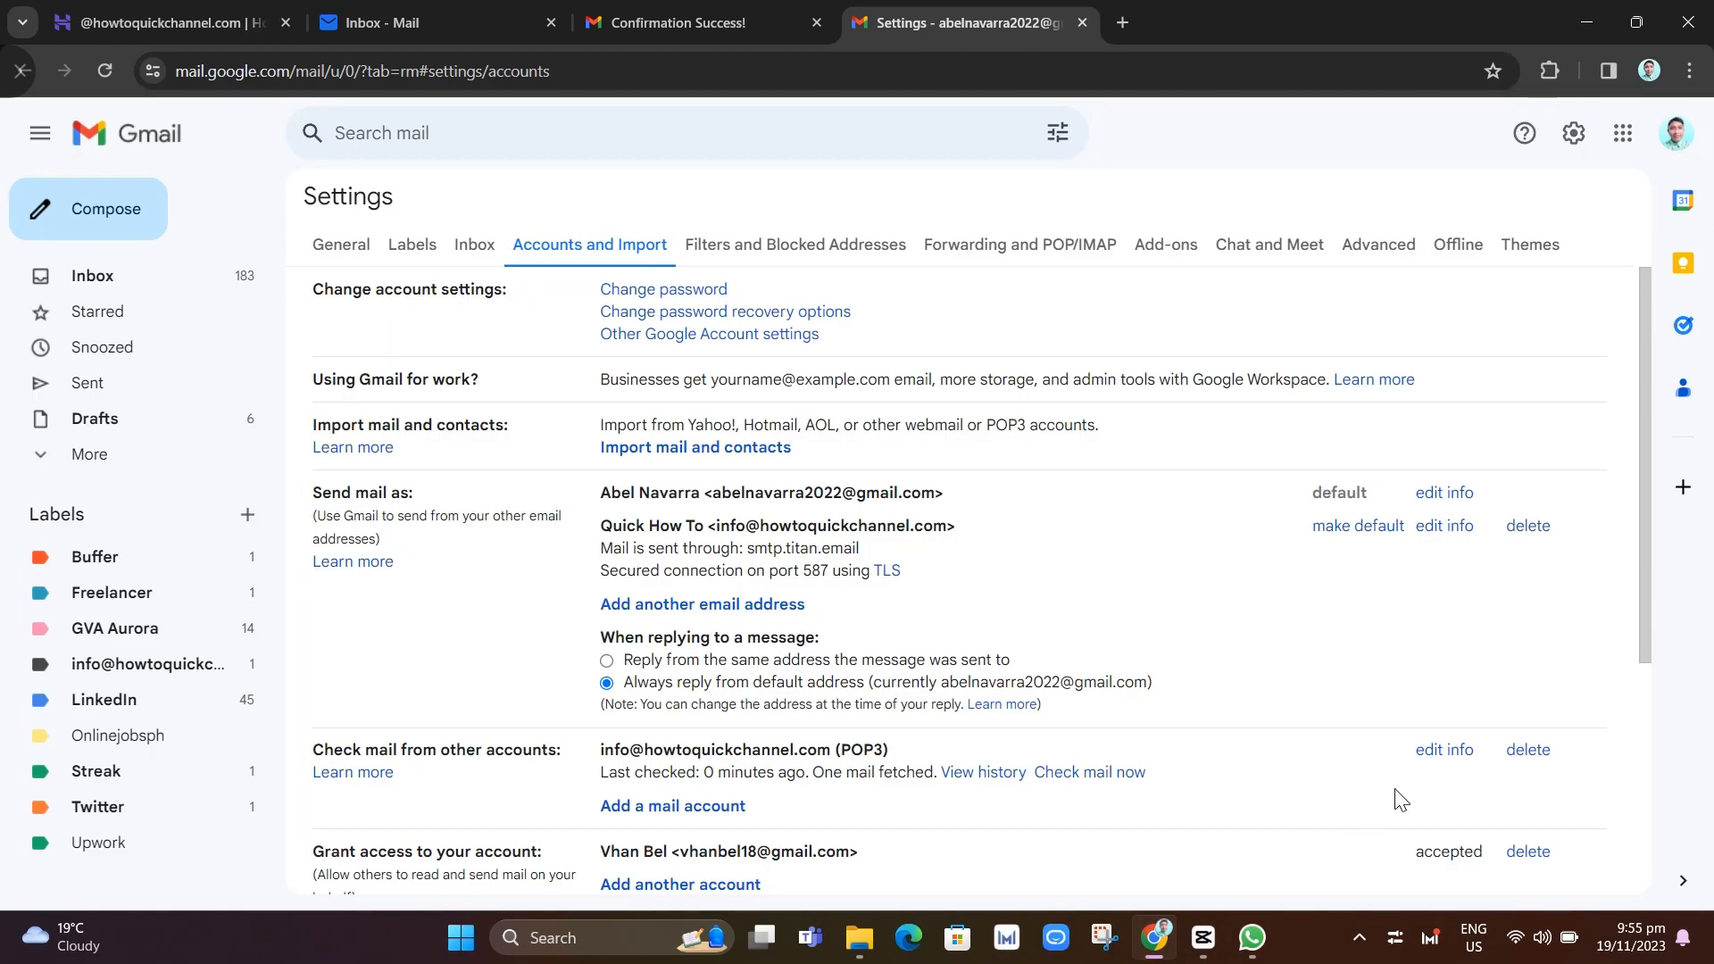
pyautogui.scroll(-2, 1054, 625)
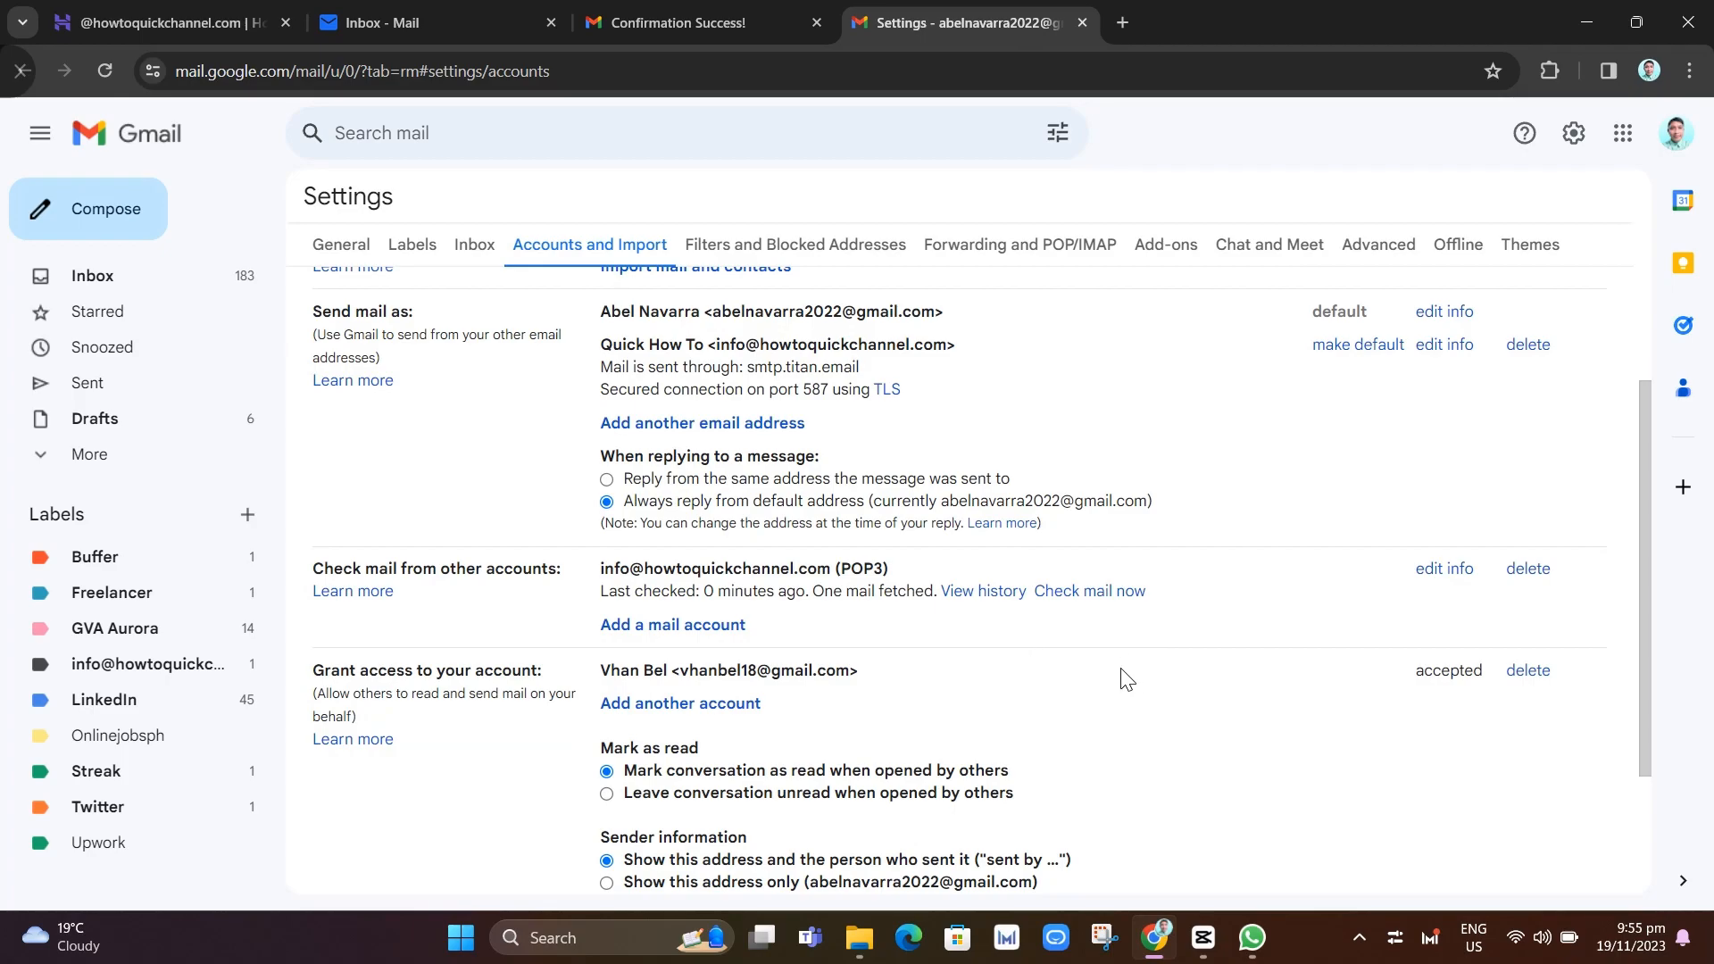
pyautogui.scroll(-2, 1349, 849)
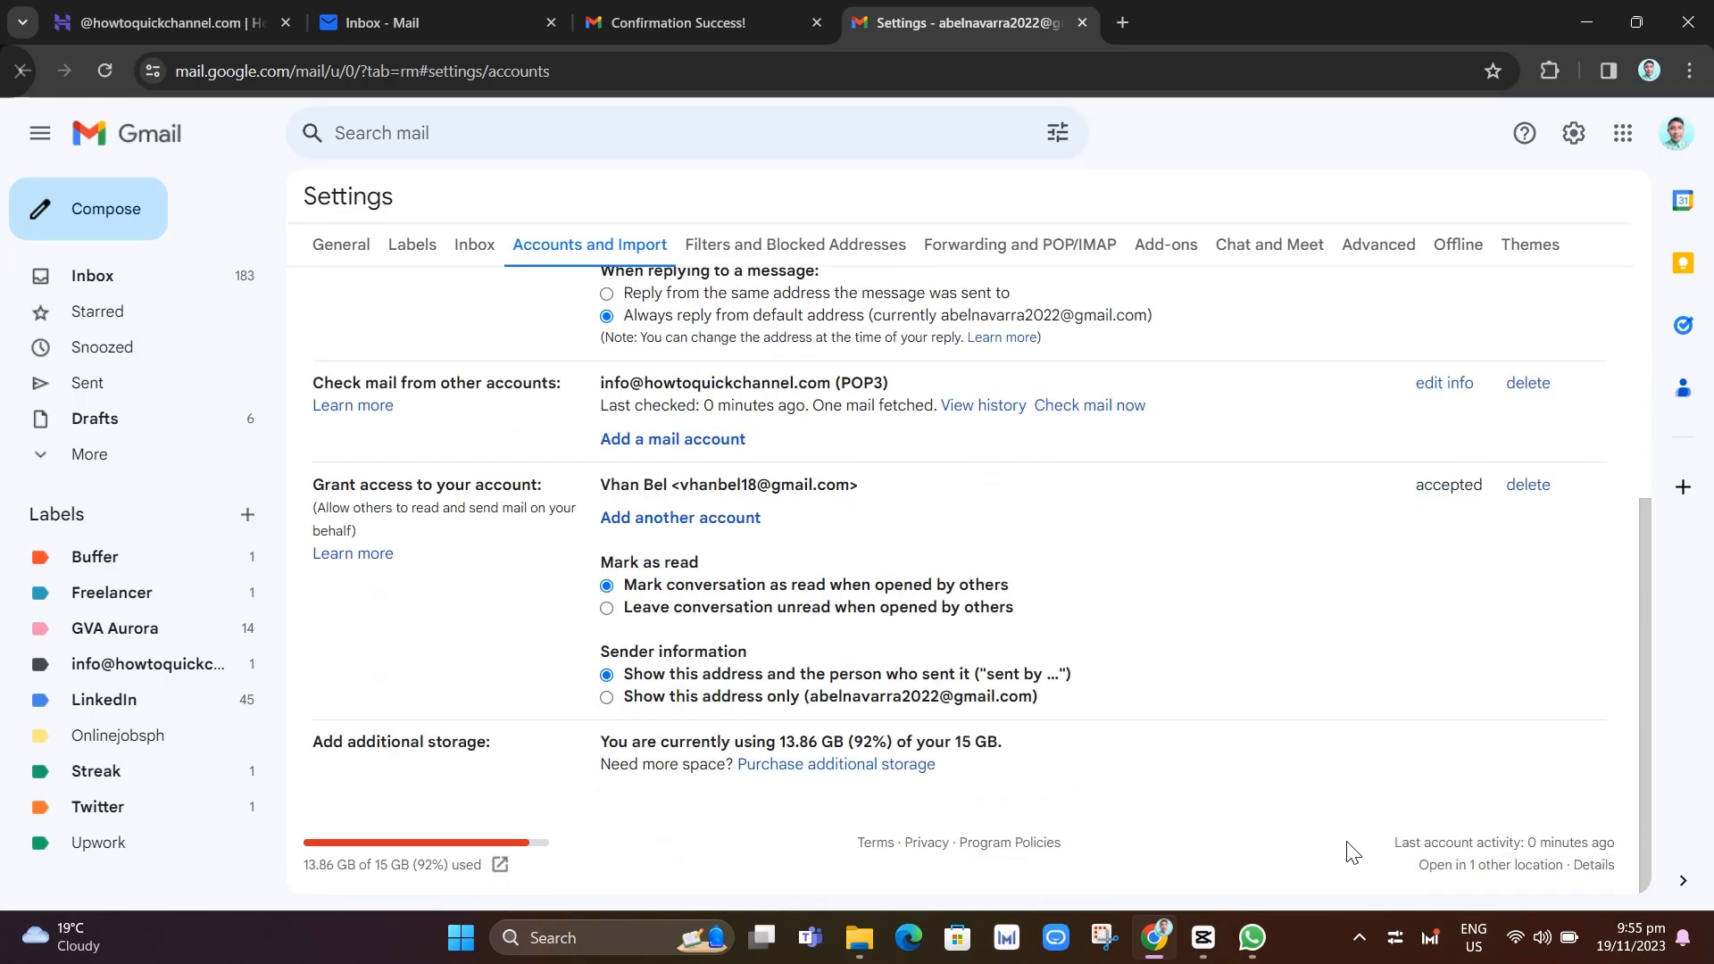
pyautogui.scroll(4, 1352, 852)
pyautogui.scroll(-2, 1353, 853)
pyautogui.scroll(2, 1350, 852)
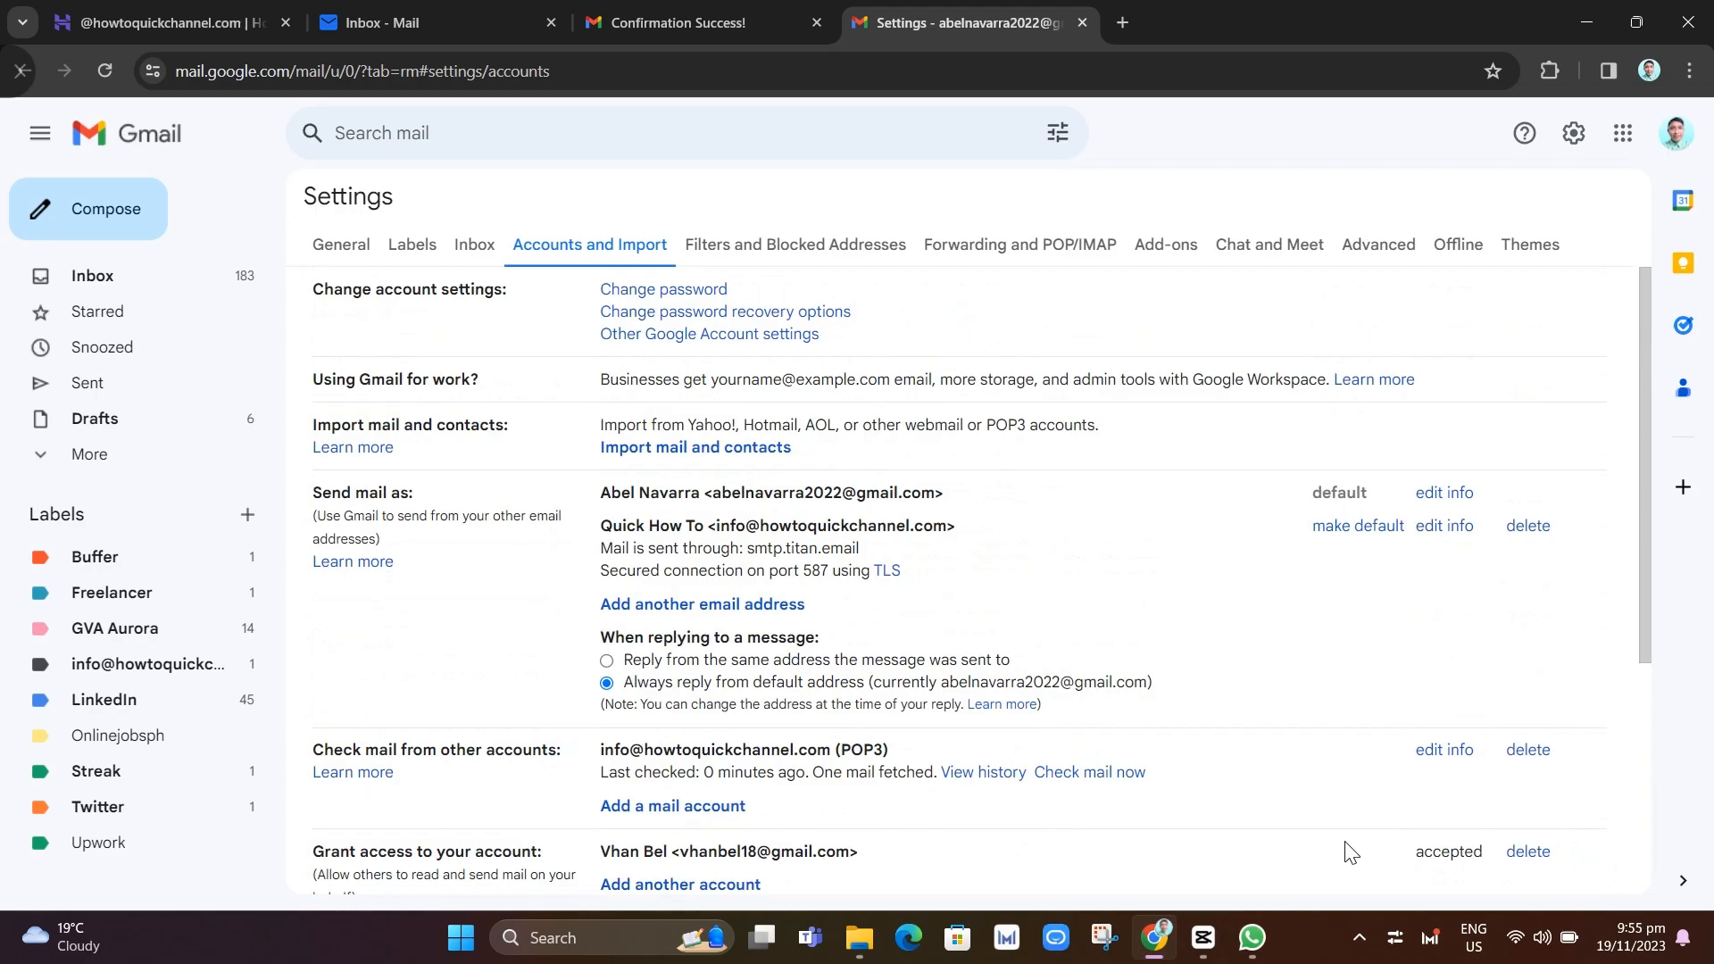